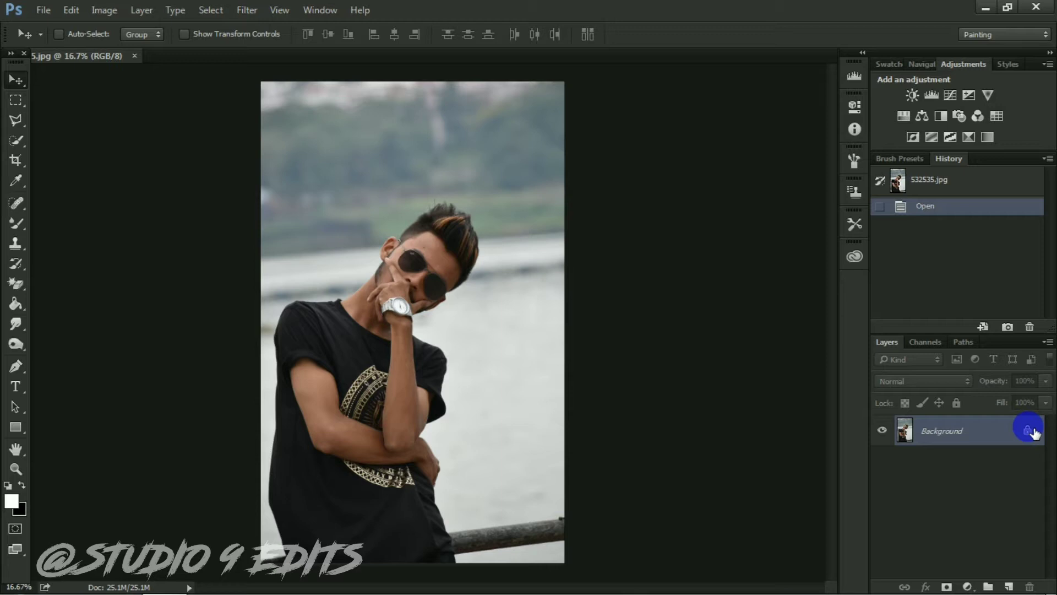
Step: Unlock the background as Layer 0, apply Shadows/Highlights (shadows 16%, tone 18%), then launch Camera Raw
left_click(1027, 430)
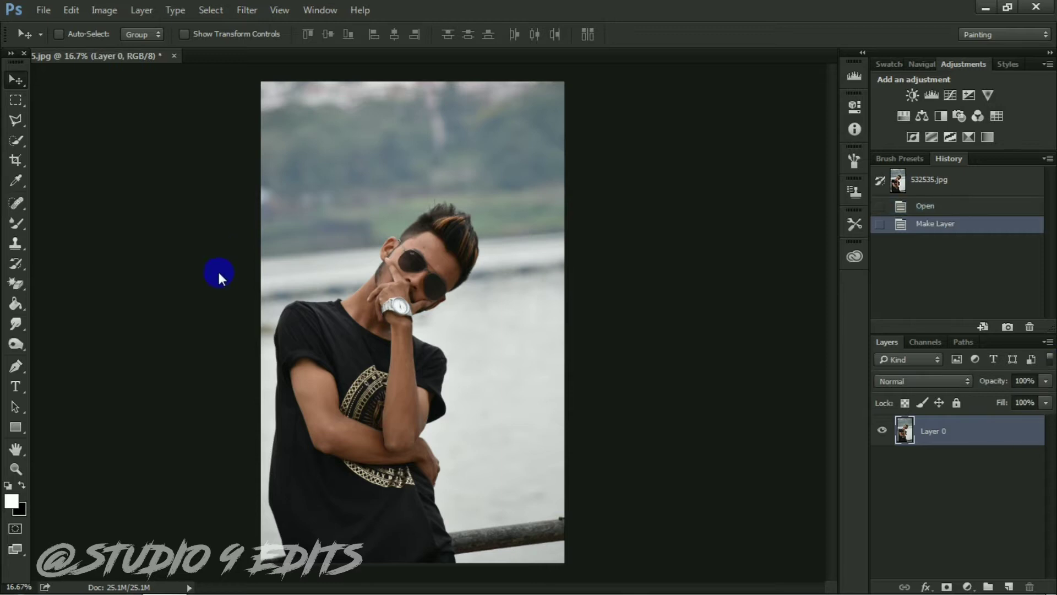
left_click(96, 11)
left_click(292, 302)
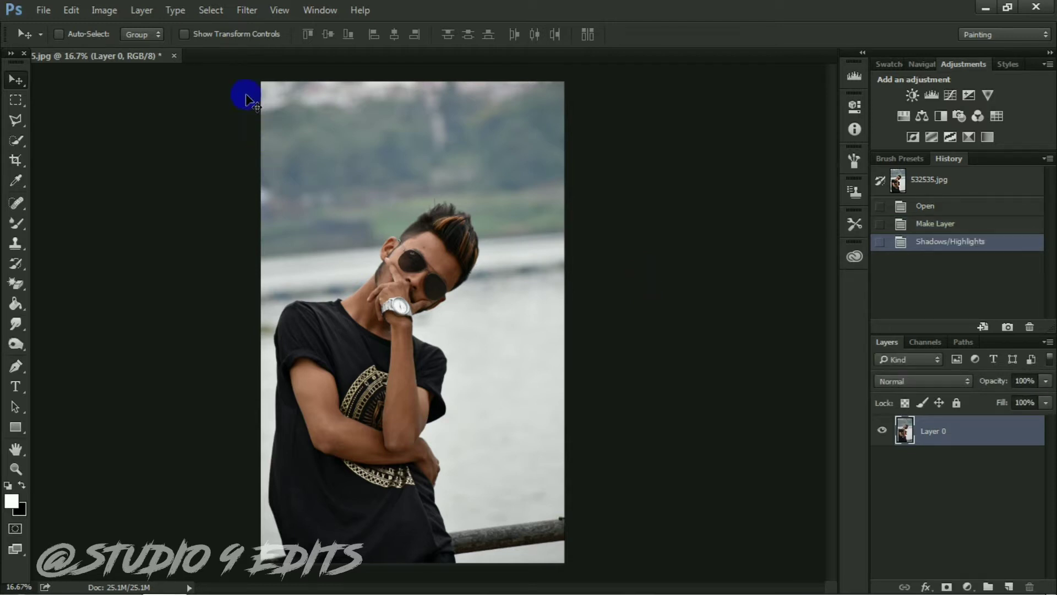
left_click(247, 10)
left_click(270, 95)
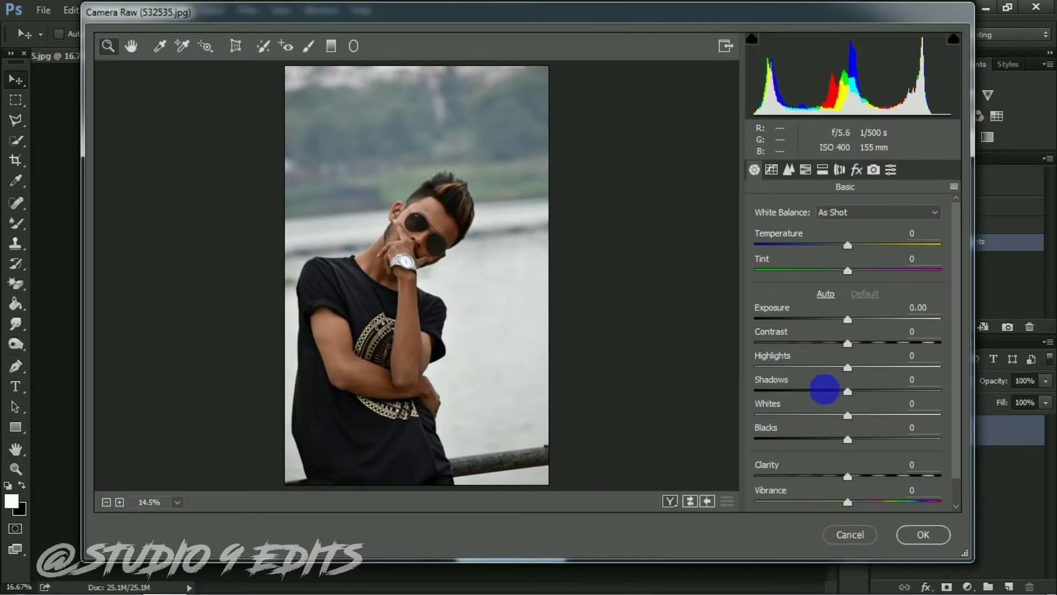
Step: Lift the shadows, then raise Oranges luminance to +38 and lower Oranges saturation to -8
left_click(816, 391)
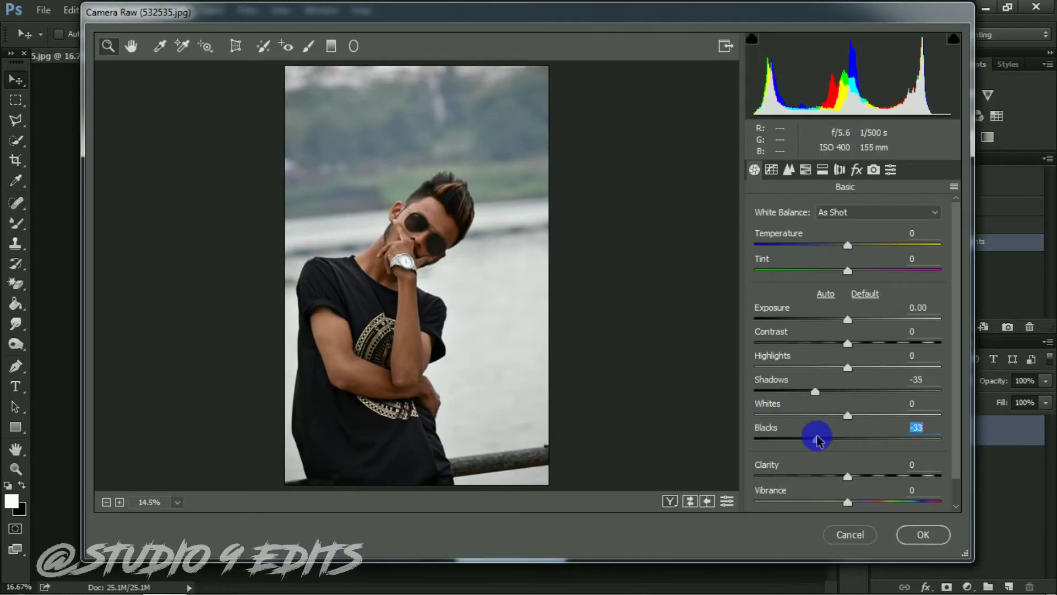
left_click_drag(821, 392, 831, 391)
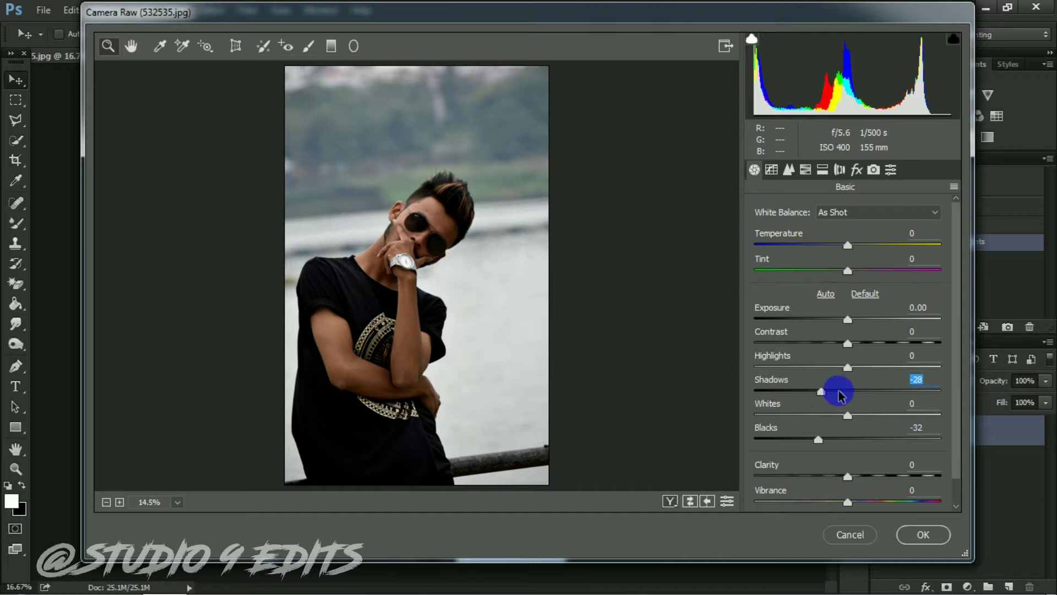
left_click(804, 169)
left_click(851, 230)
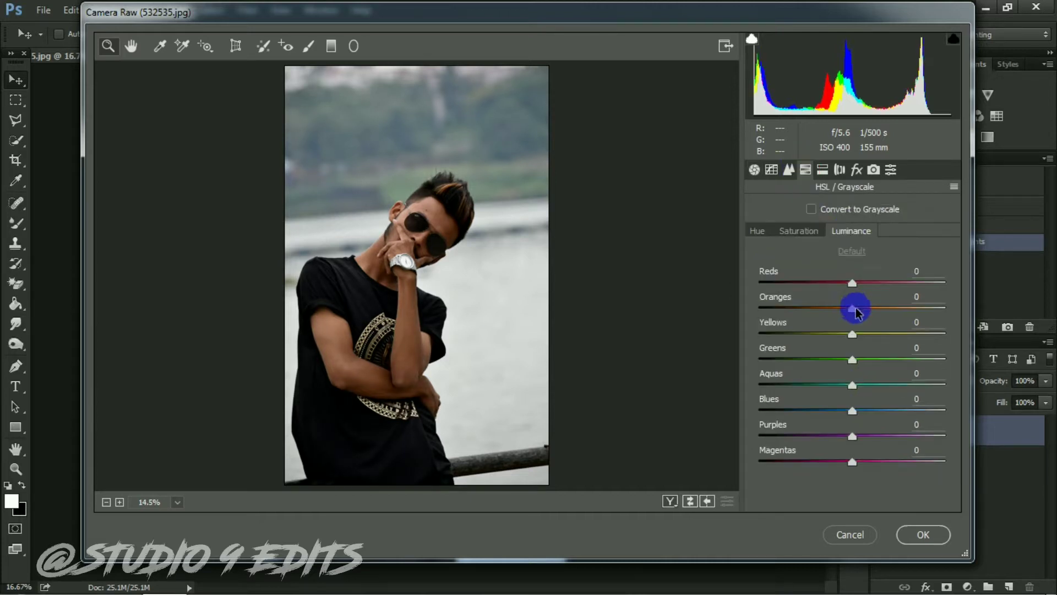
left_click_drag(879, 311, 888, 307)
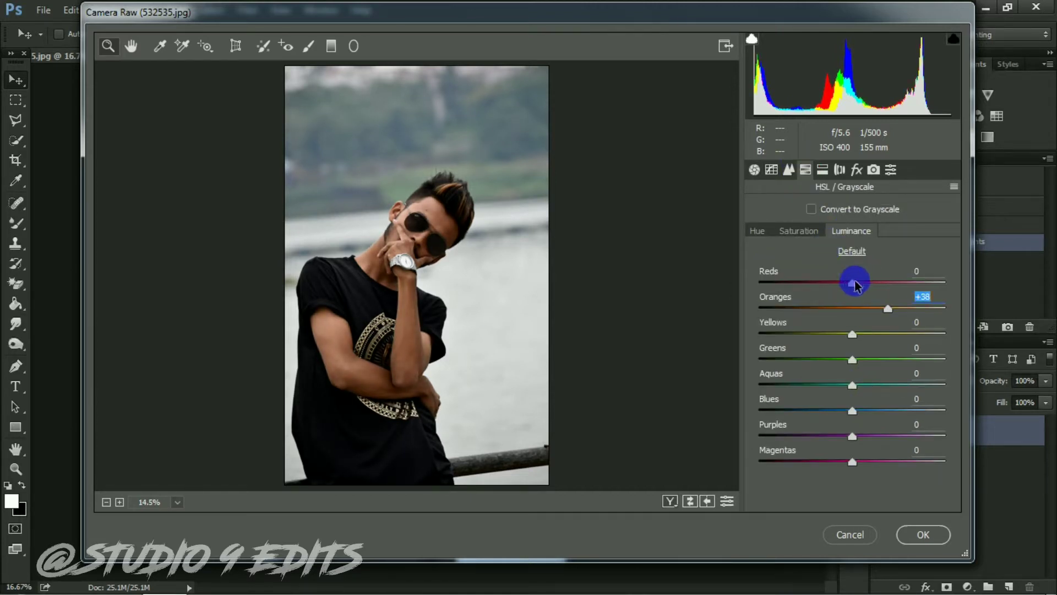
left_click(799, 231)
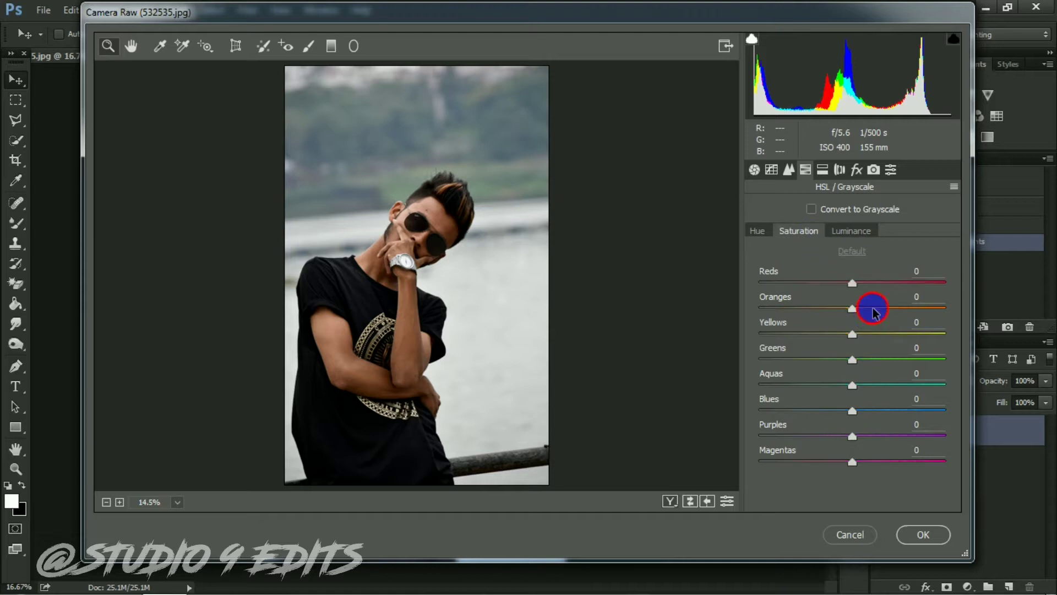
left_click_drag(874, 311, 847, 311)
Step: Set Blacks -22, Shadows +13 and Clarity +20, and apply the Camera Raw grade
left_click(754, 171)
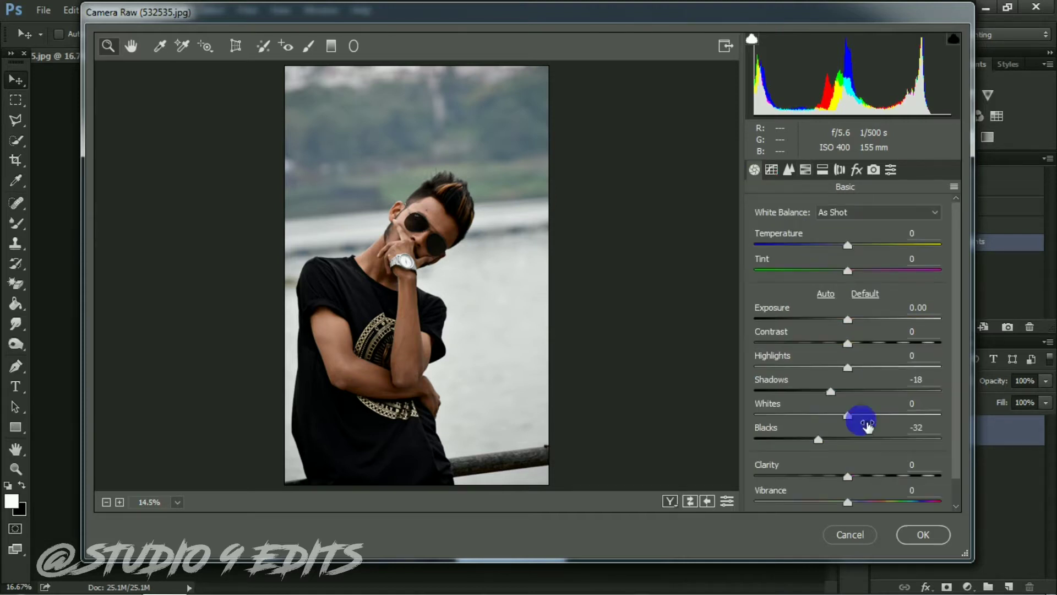
left_click_drag(833, 444, 840, 444)
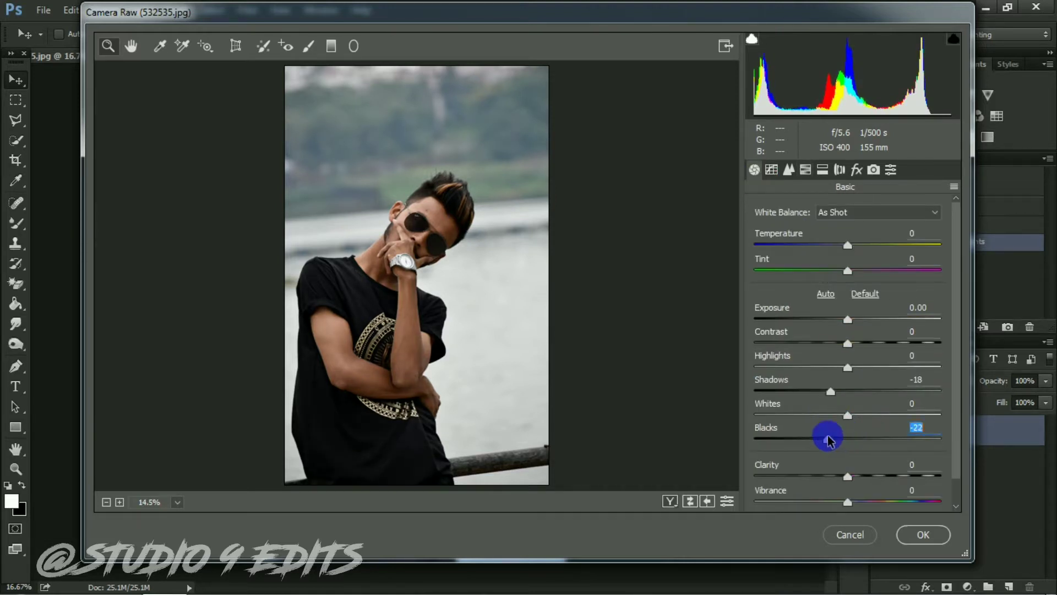
left_click_drag(866, 394, 862, 395)
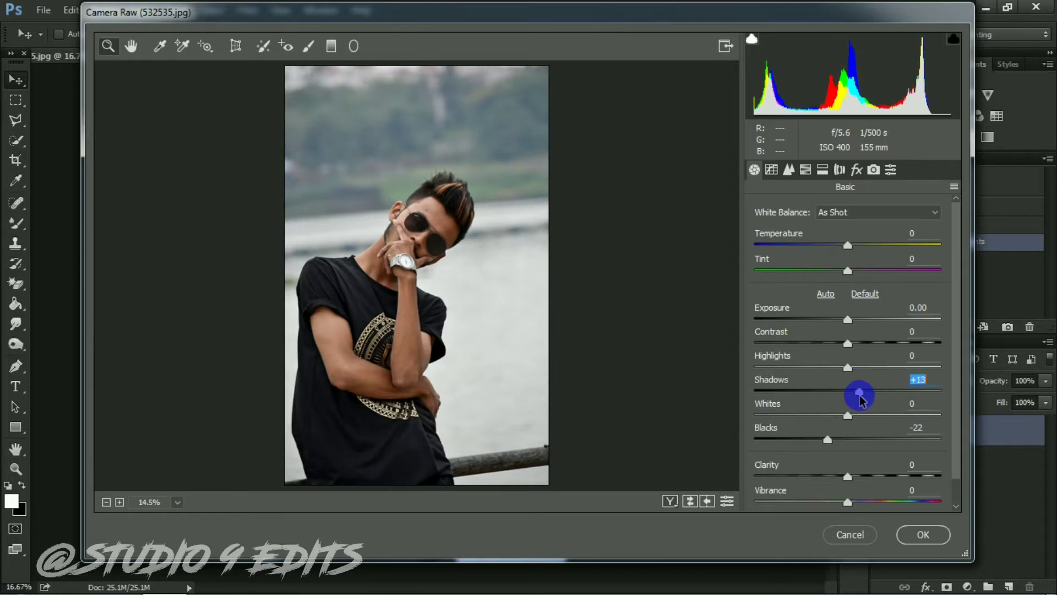
left_click_drag(866, 478, 864, 474)
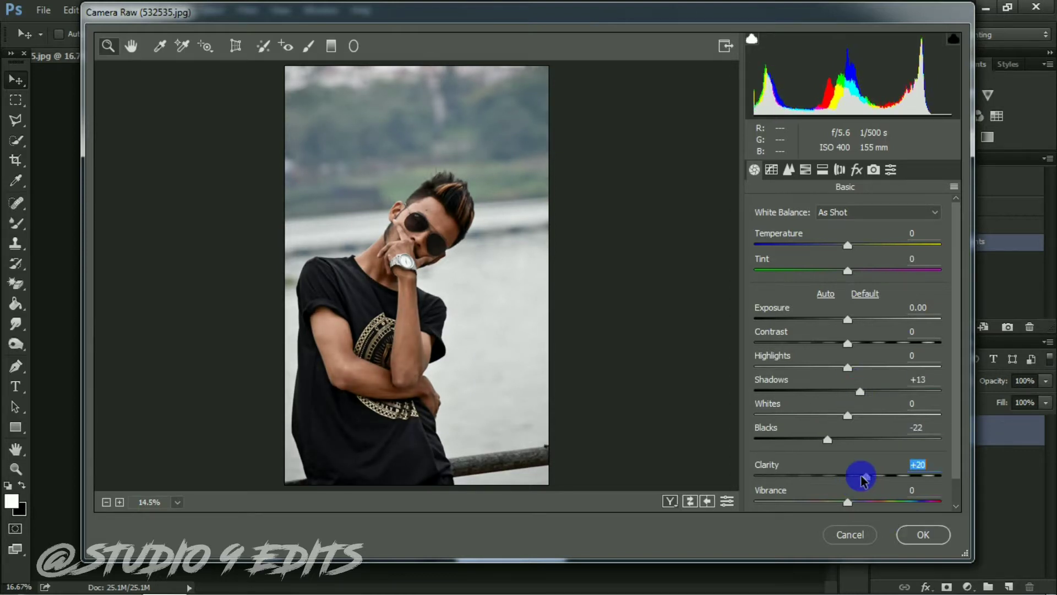
left_click(923, 534)
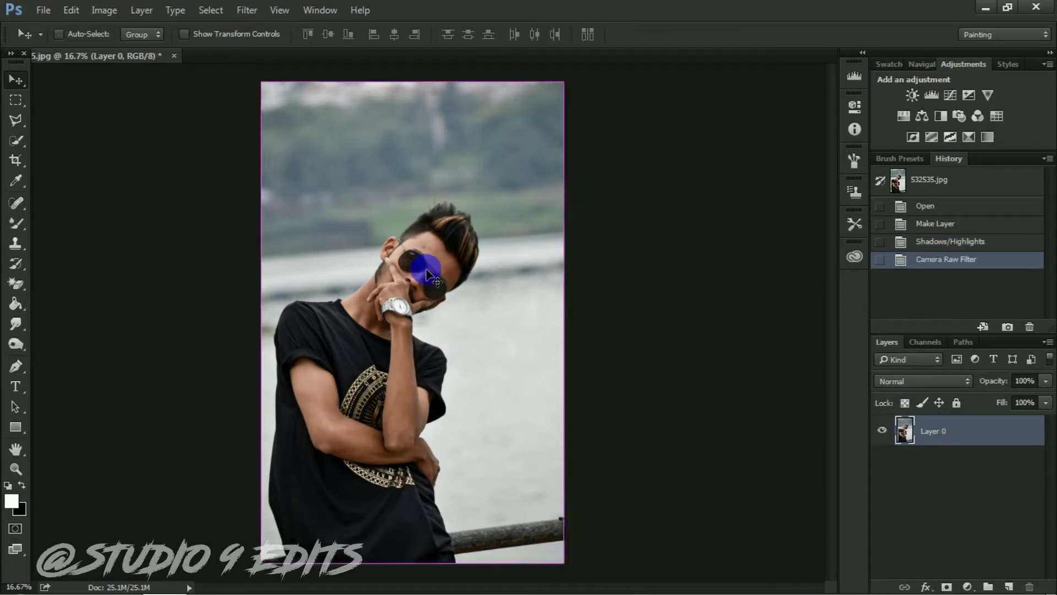
Step: Quick-select the background above, left and right of the man up to his face
scroll(440, 274, "down", 1)
left_click(16, 141)
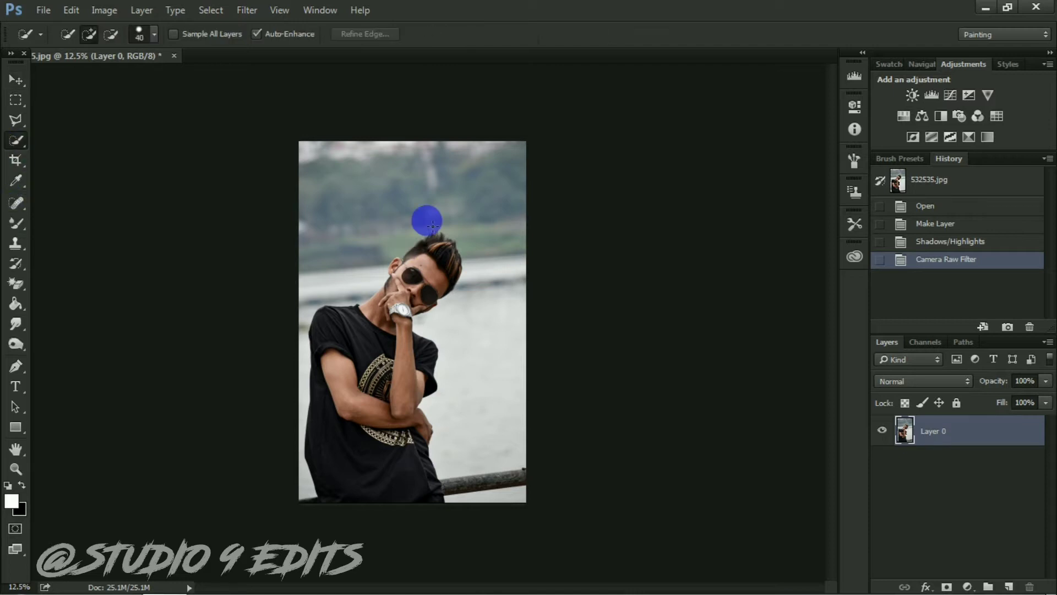
left_click(498, 395)
mouse_move(502, 340)
left_mouse_down()
mouse_move(498, 146)
mouse_move(503, 292)
left_mouse_up()
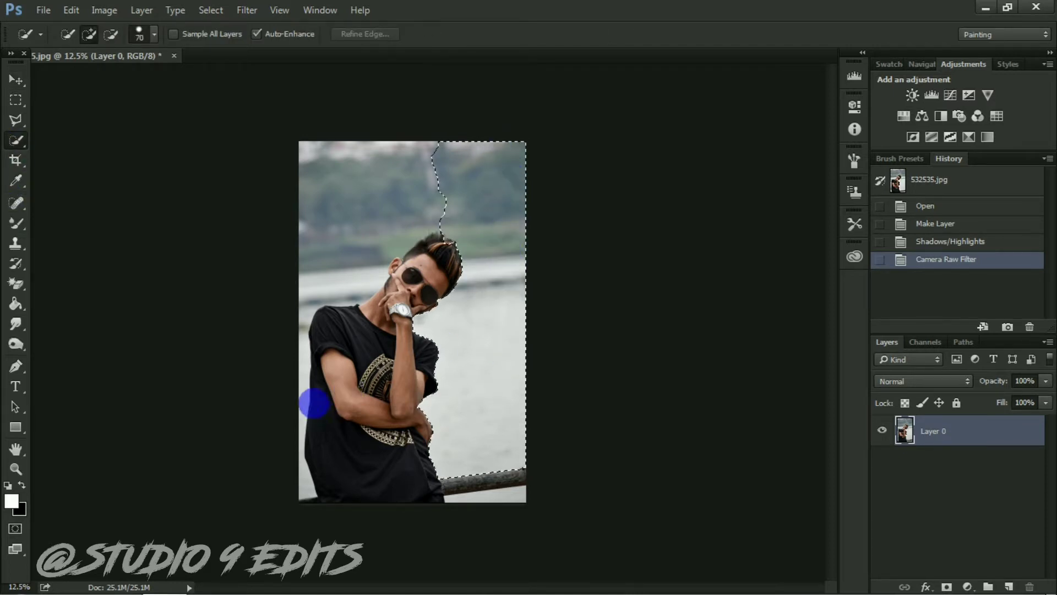
left_click_drag(314, 404, 305, 477)
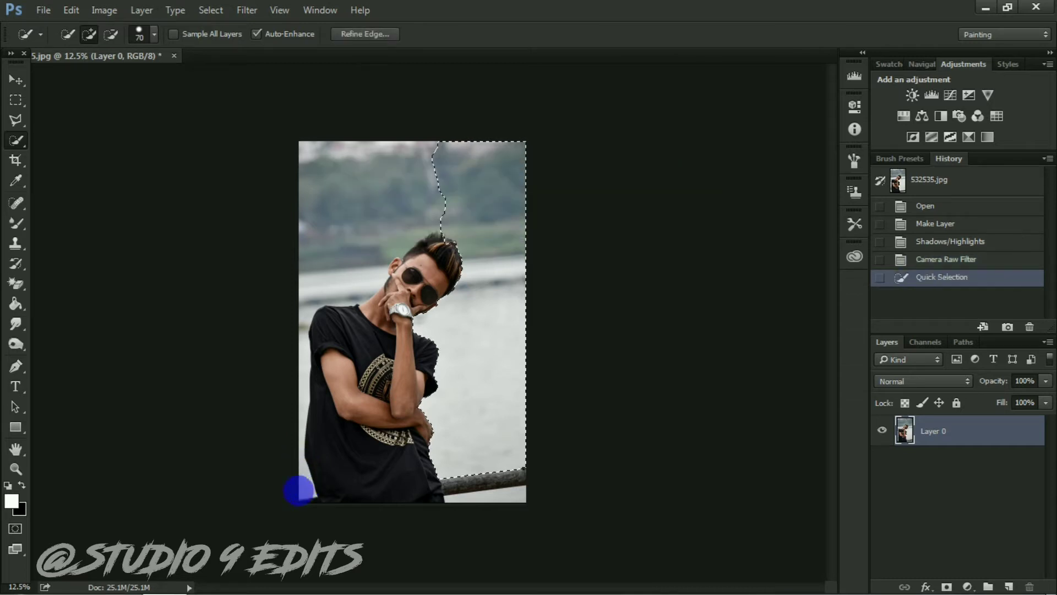
left_click_drag(306, 305, 442, 259)
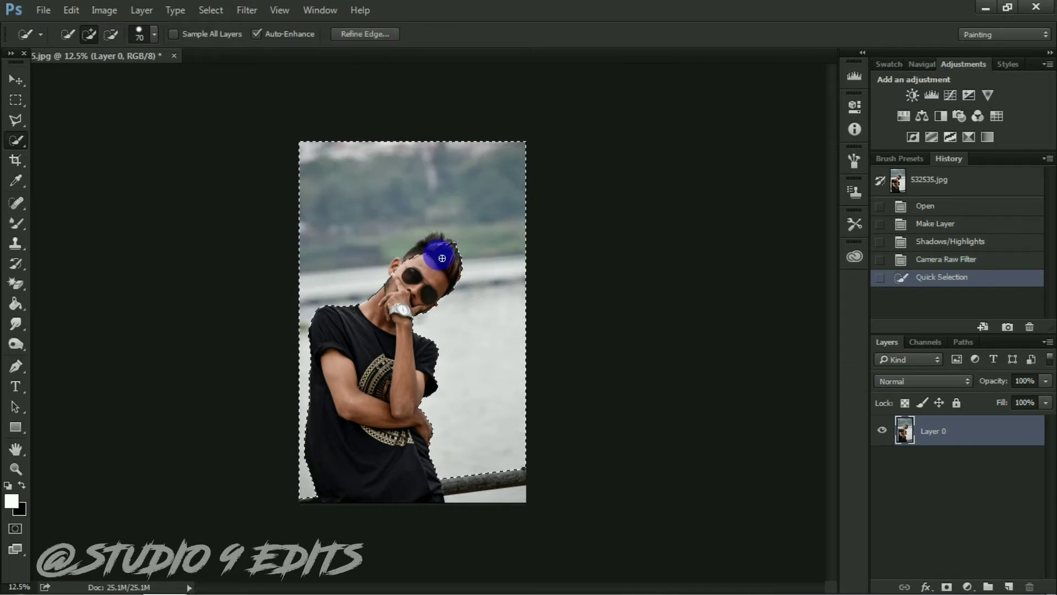
left_click(426, 306)
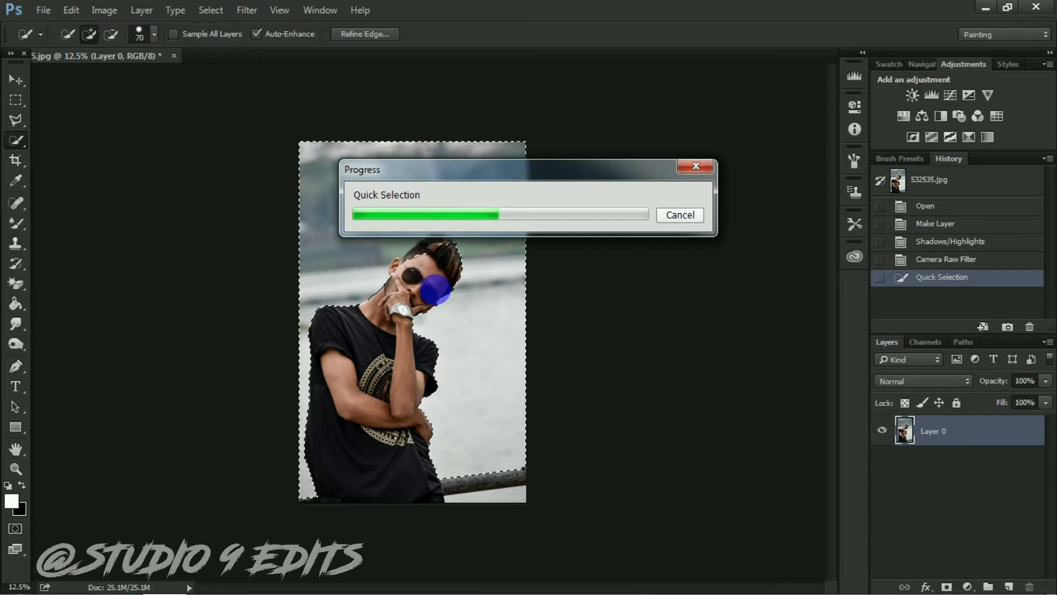
Step: Add the areas around his ear, hair spikes and railing, then invert to select the man
key("ctrl+plus")
key("ctrl+plus")
key("ctrl+plus")
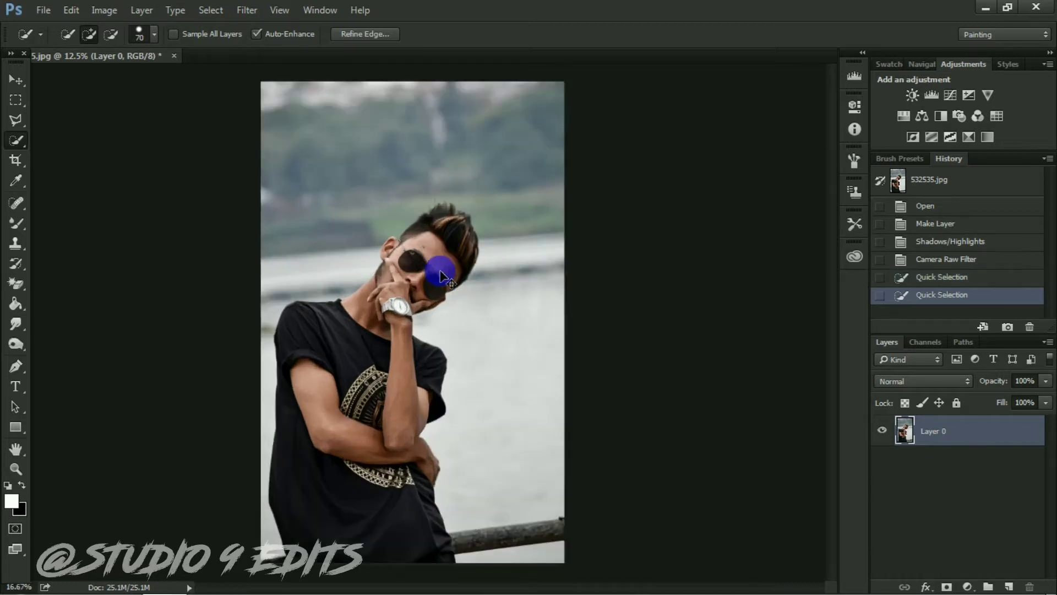
left_click_drag(458, 384, 462, 414)
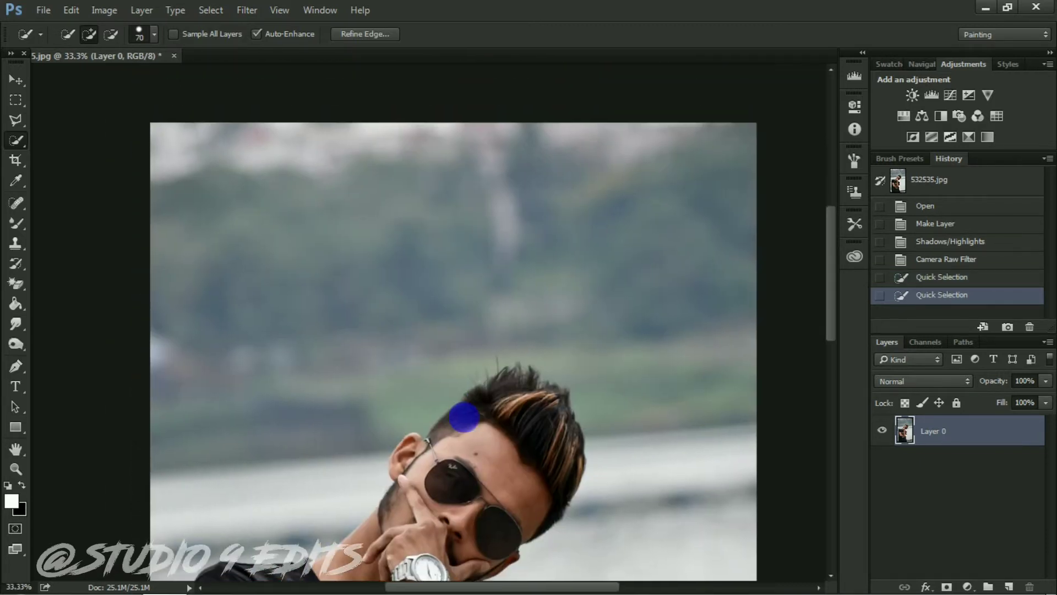
left_click_drag(411, 472, 483, 413)
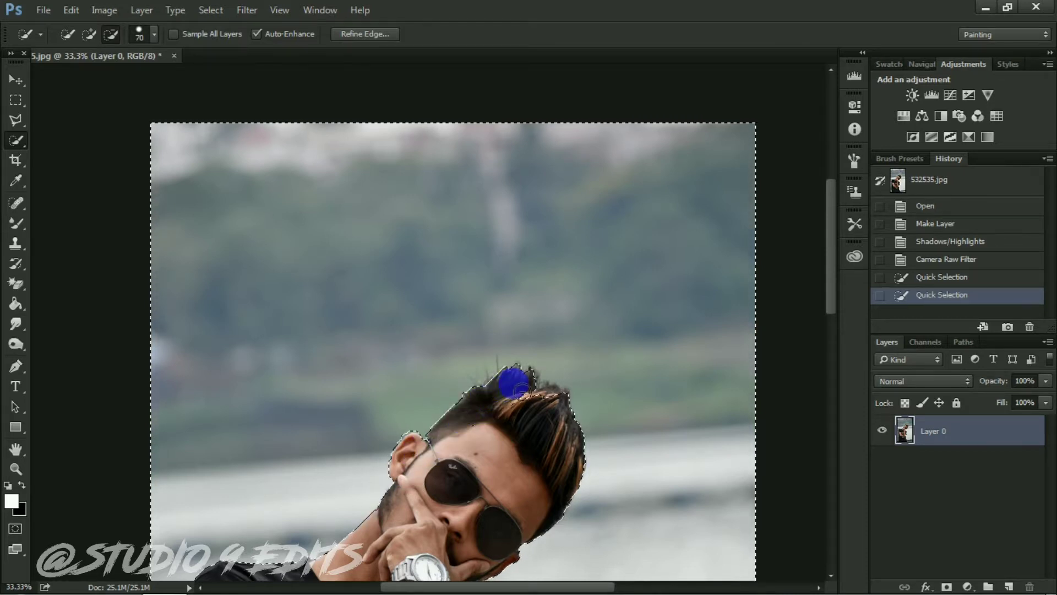
left_click_drag(483, 413, 550, 415)
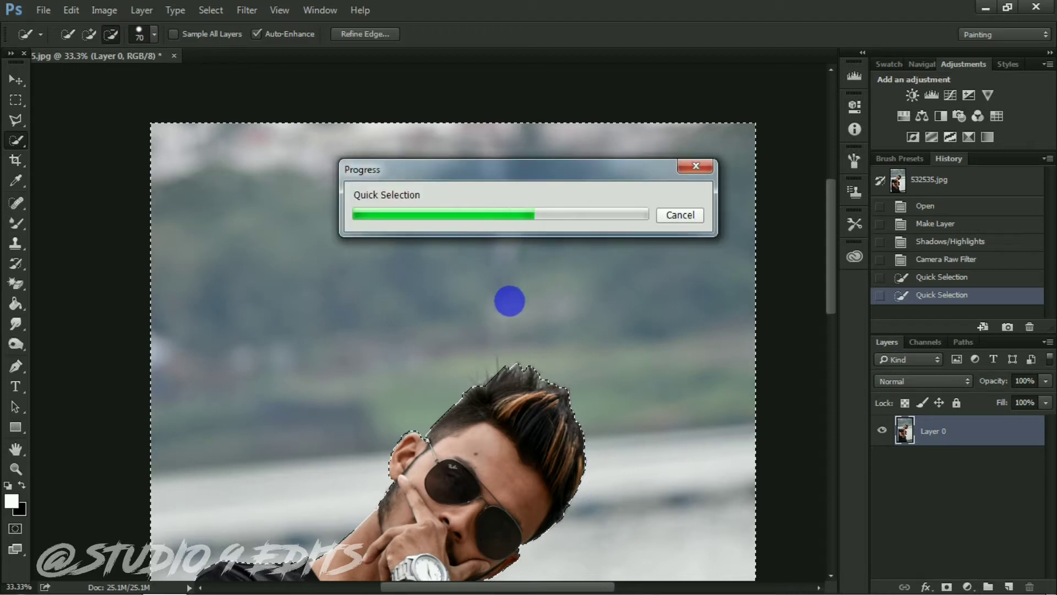
scroll(506, 314, "down", 2)
scroll(515, 331, "down", 1)
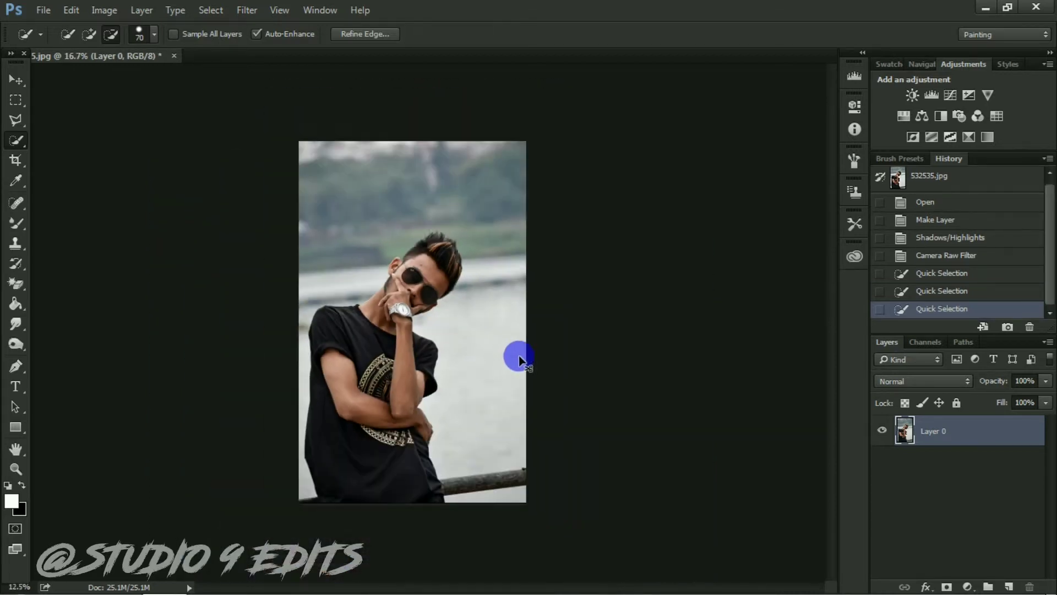
scroll(518, 355, "up", 1)
scroll(511, 452, "down", 1)
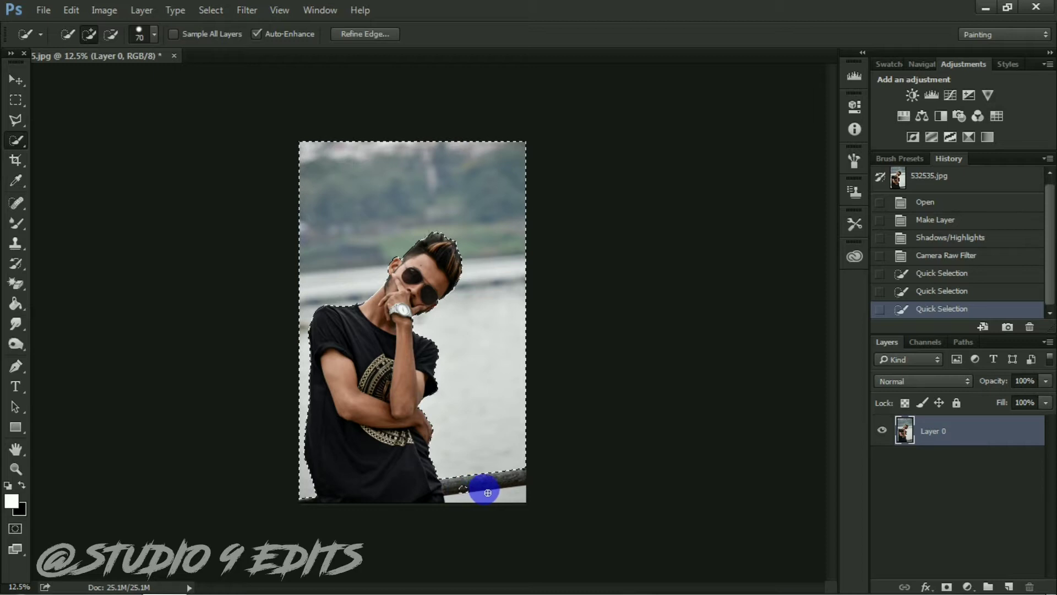
left_click_drag(488, 492, 510, 484)
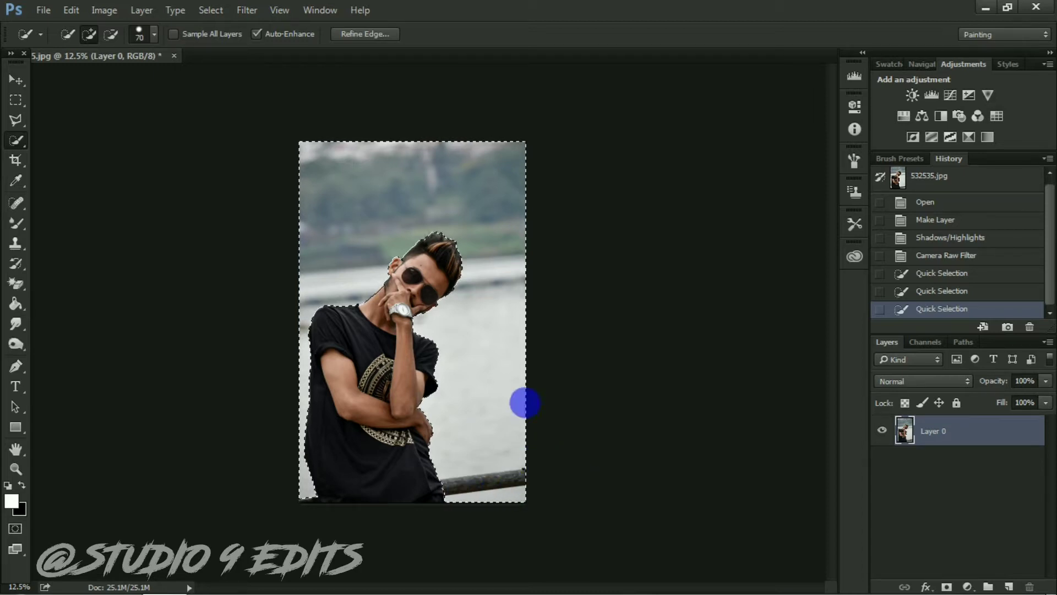
left_click_drag(524, 403, 509, 384)
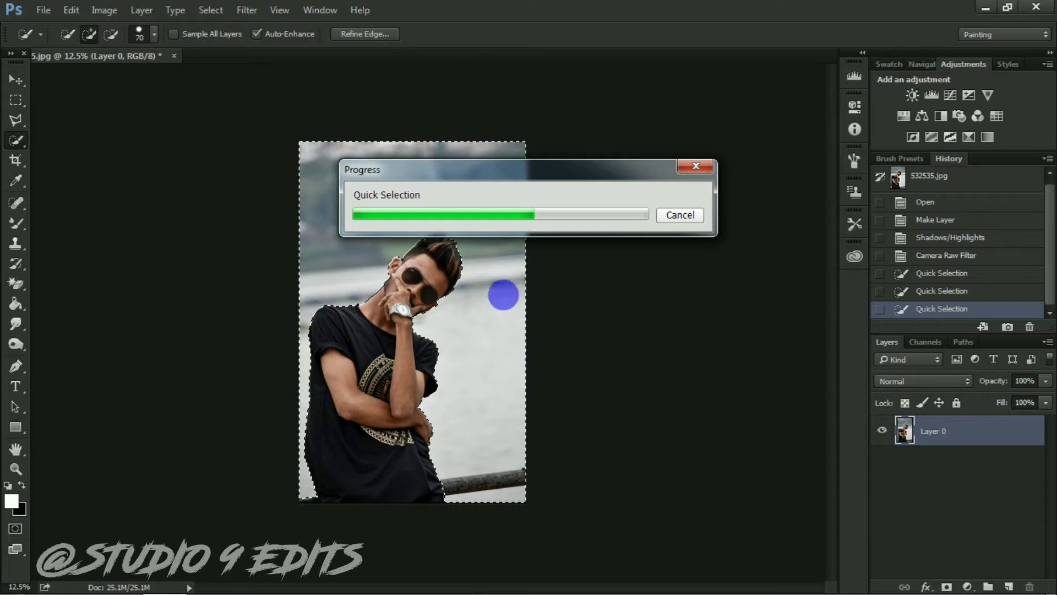
right_click(476, 245)
left_click(487, 274)
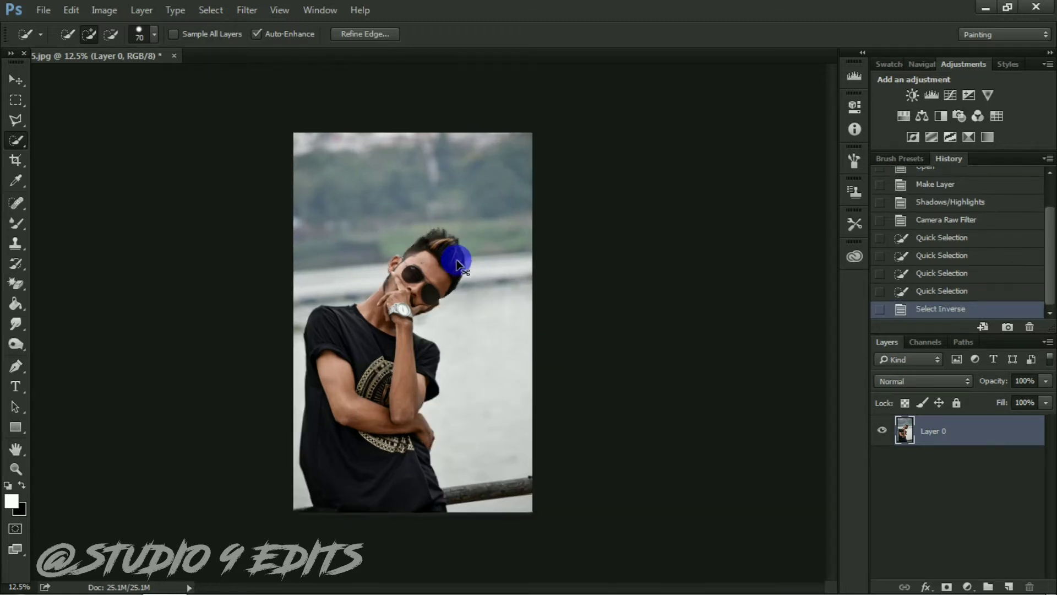
Step: In Refine Edge, enlarge the brush slightly and refine the top and side of the hair
left_click(351, 34)
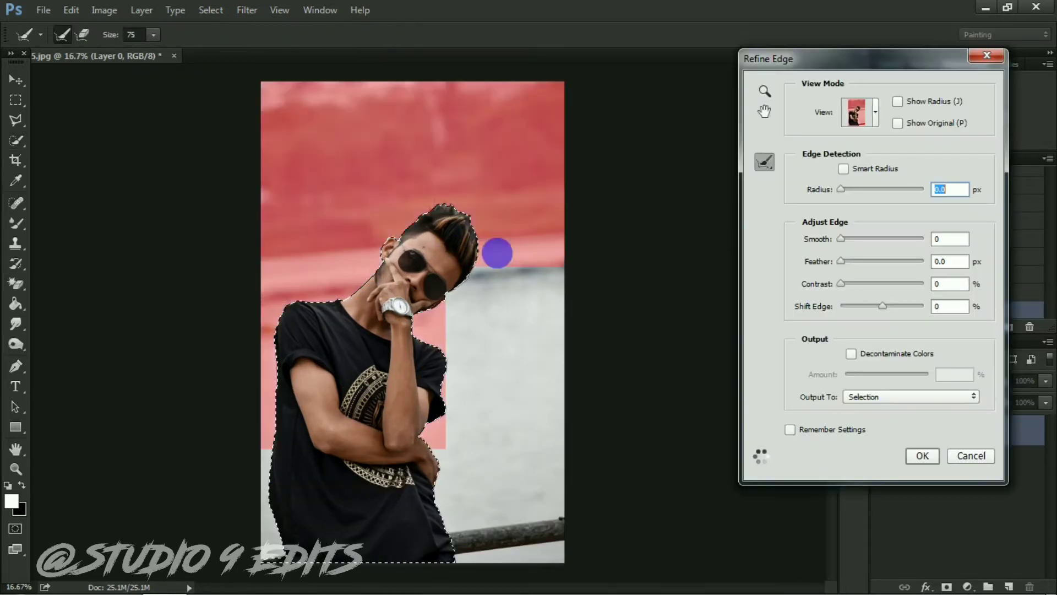
scroll(497, 253, "up", 2)
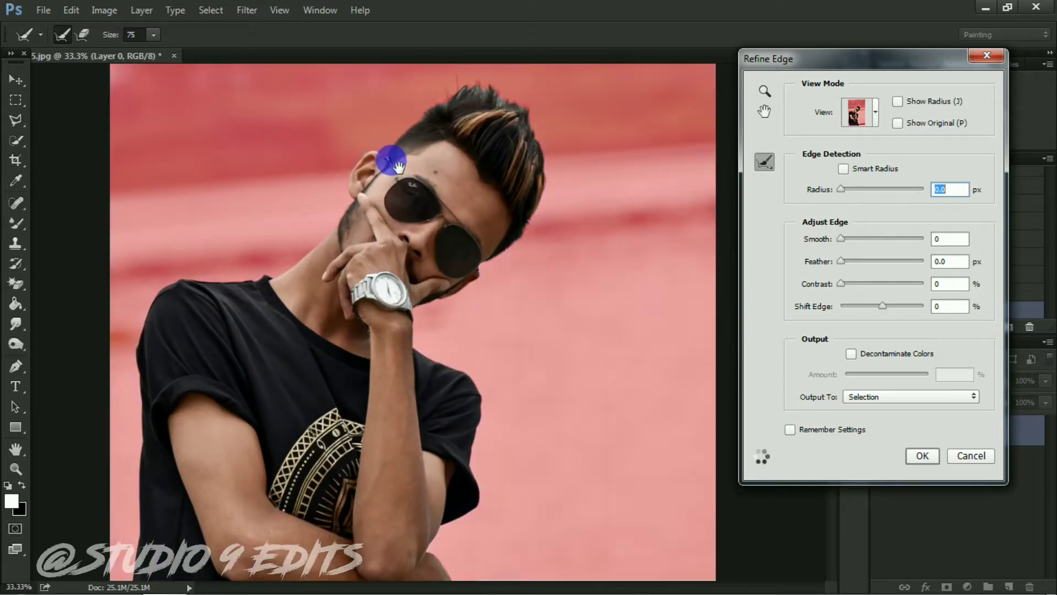
left_click_drag(396, 165, 366, 300)
left_click(153, 34)
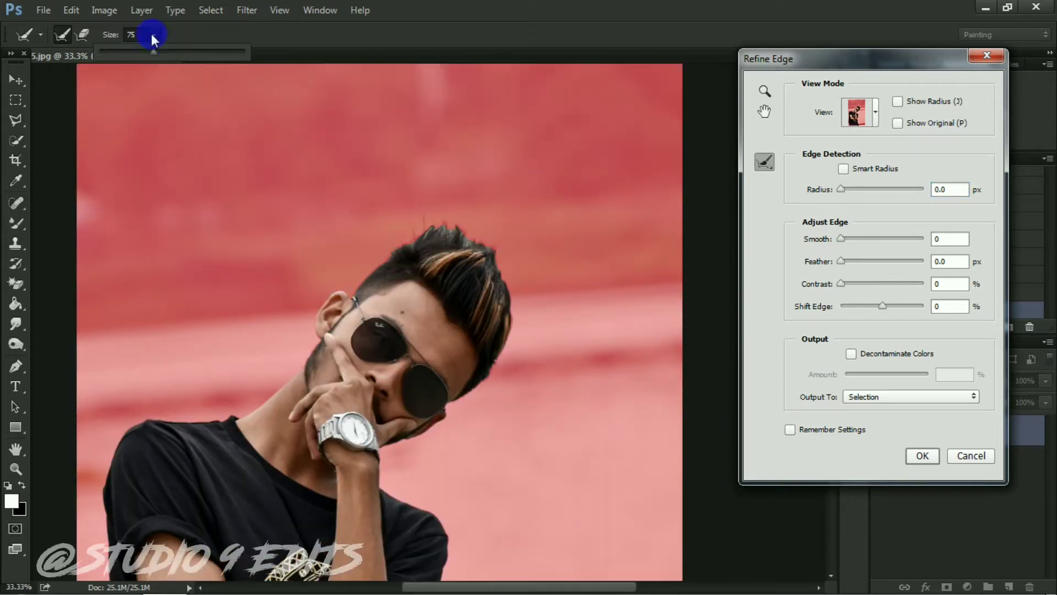
left_click_drag(163, 59, 165, 59)
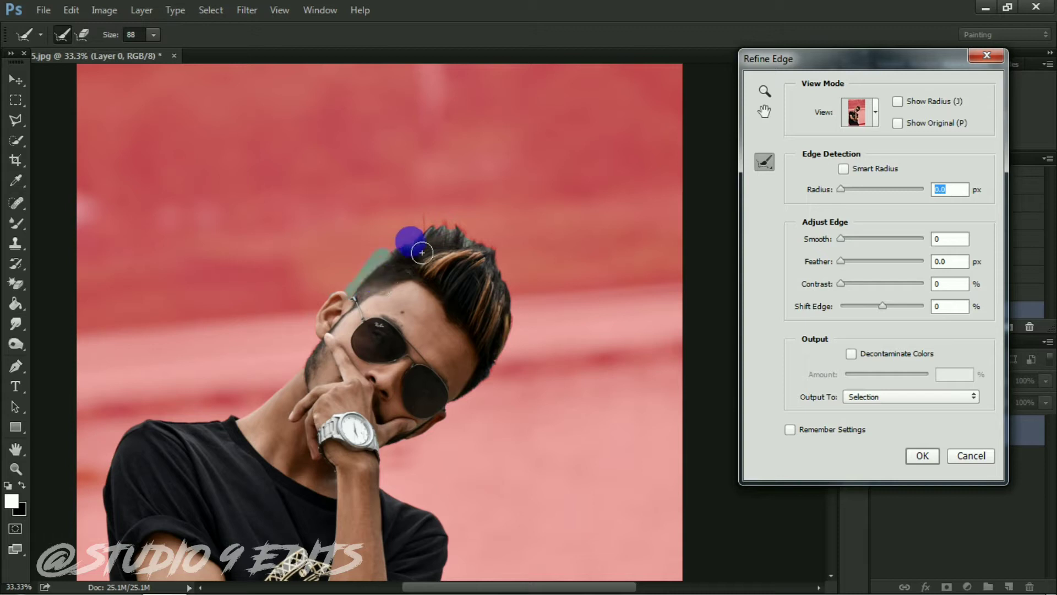
left_click_drag(422, 253, 508, 273)
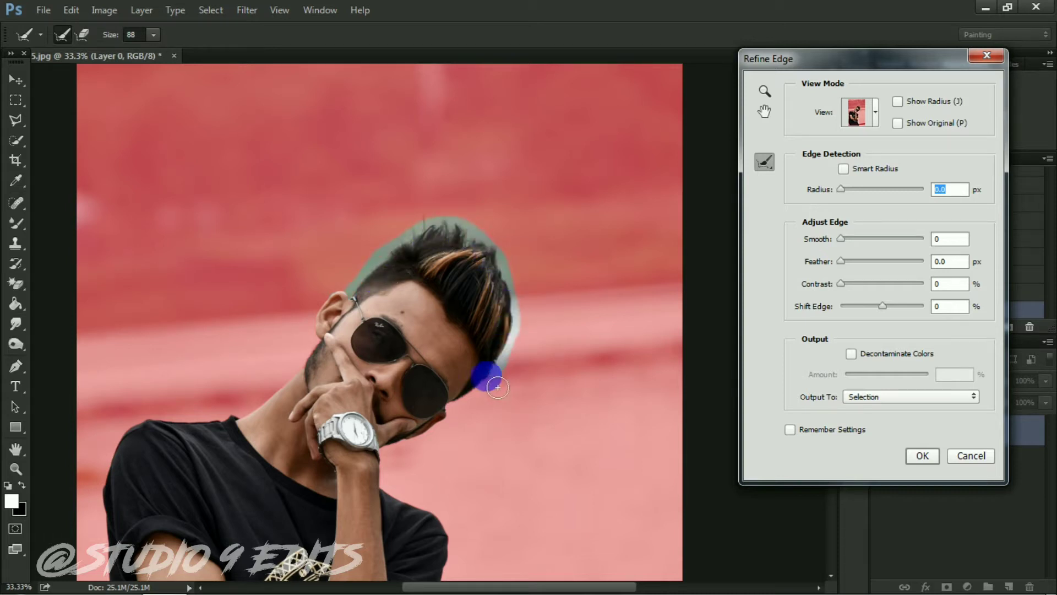
left_click_drag(504, 330, 502, 331)
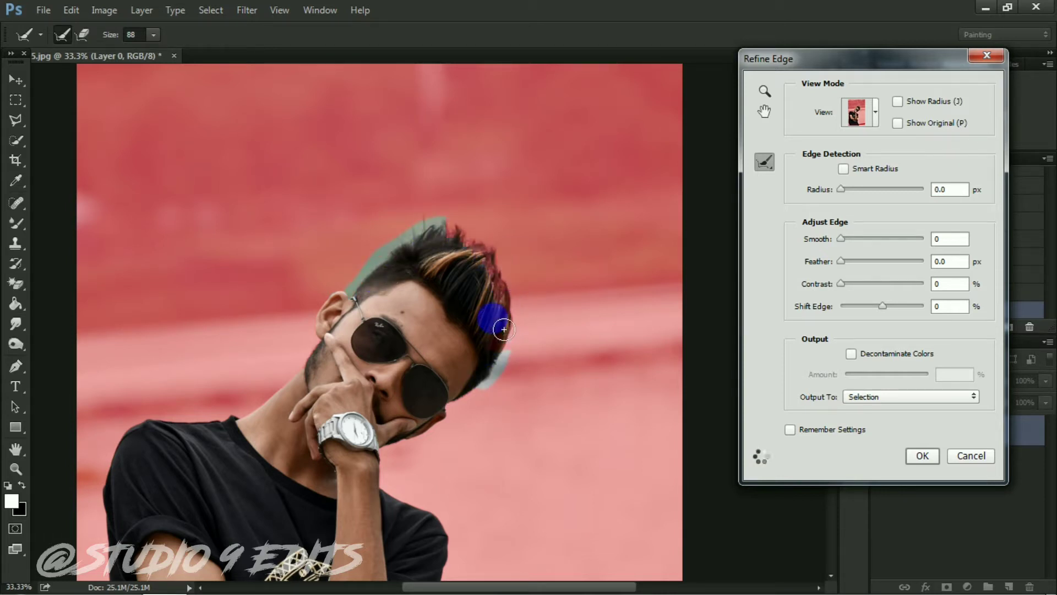
Step: Shrink the refining brush to 46, check the shoulder and forearm, and confirm the refined edge
left_click_drag(311, 394, 446, 294)
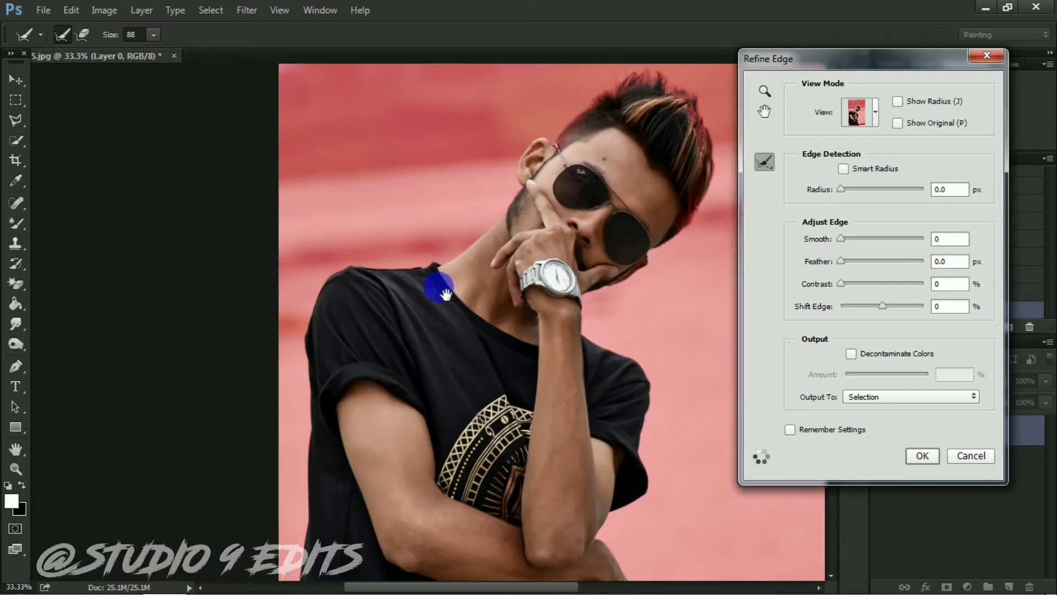
left_click(155, 35)
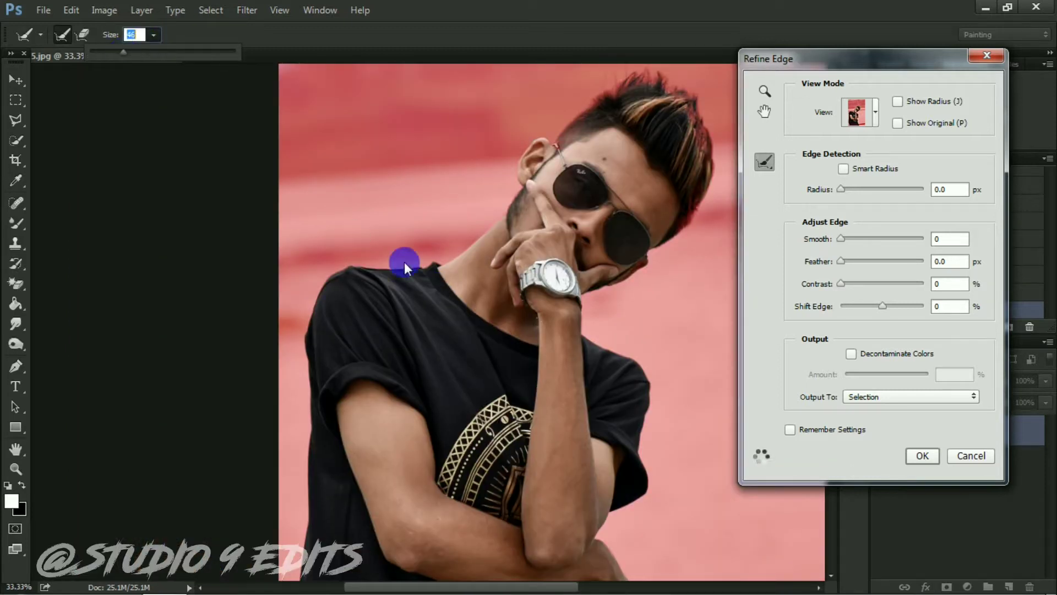
left_click(430, 270)
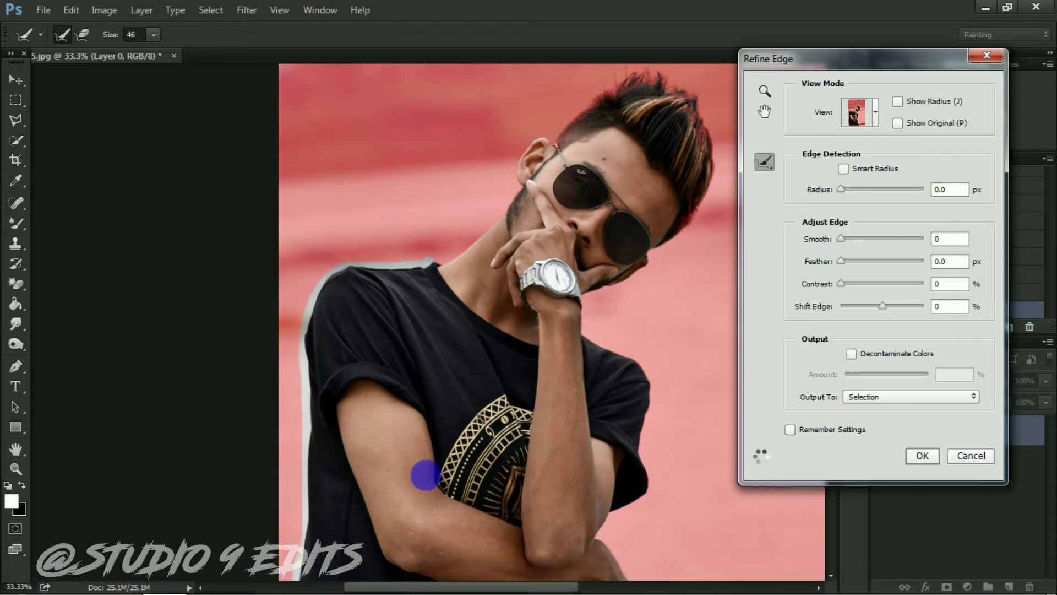
left_click_drag(425, 498, 434, 337)
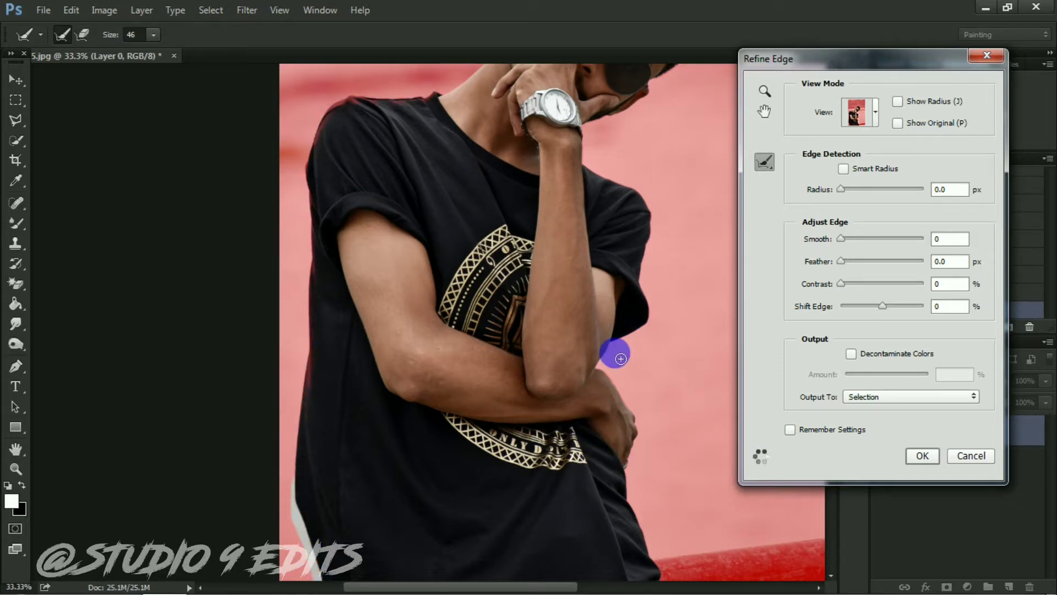
key("ctrl+minus")
left_click(573, 354)
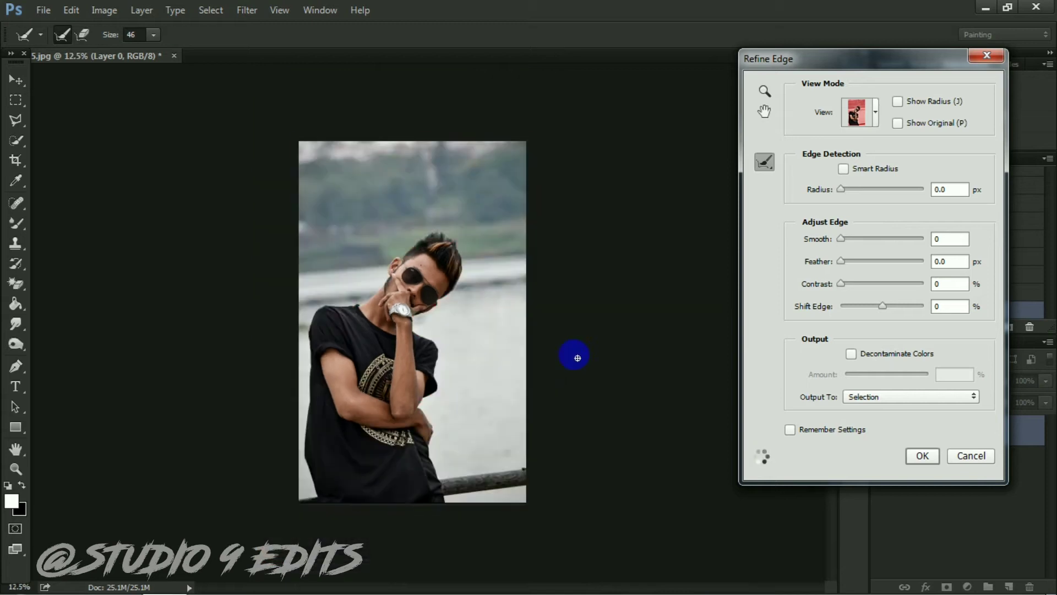
left_click(923, 457)
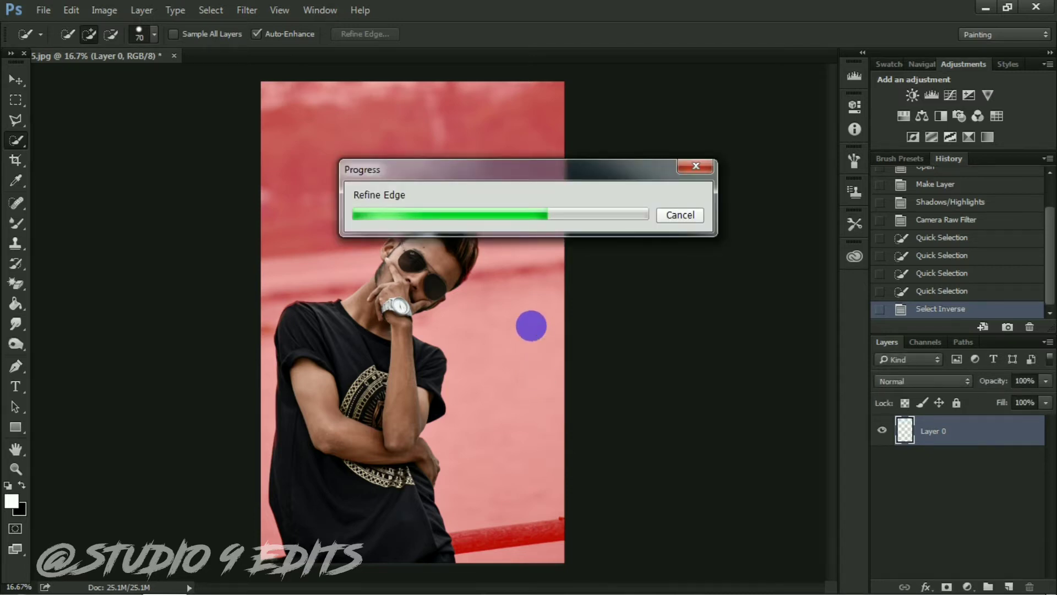
Step: Add a layer mask and apply it permanently so the background becomes transparent
left_click(947, 586)
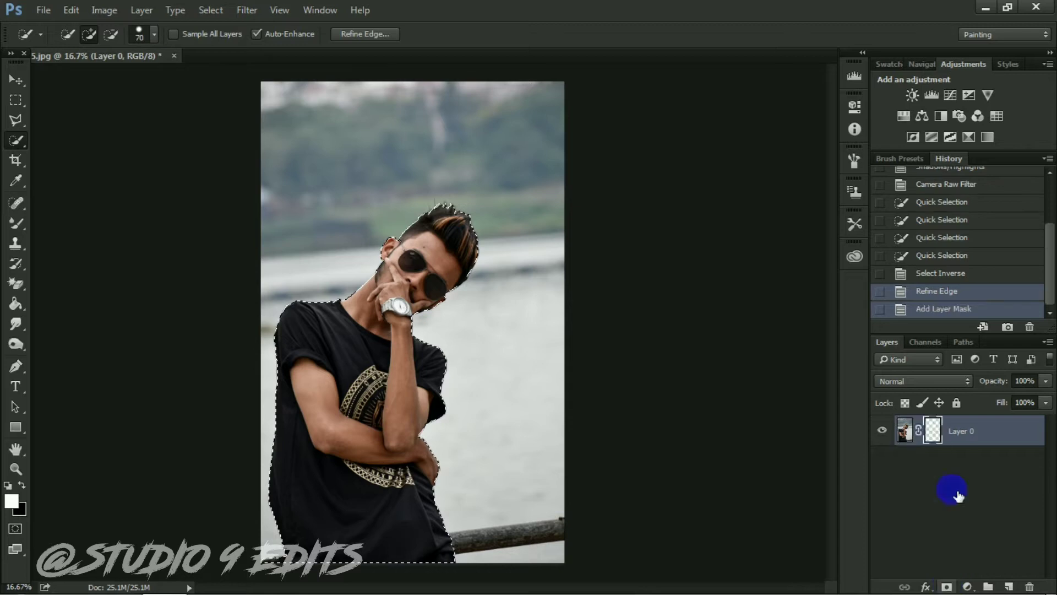
right_click(930, 435)
left_click(924, 318)
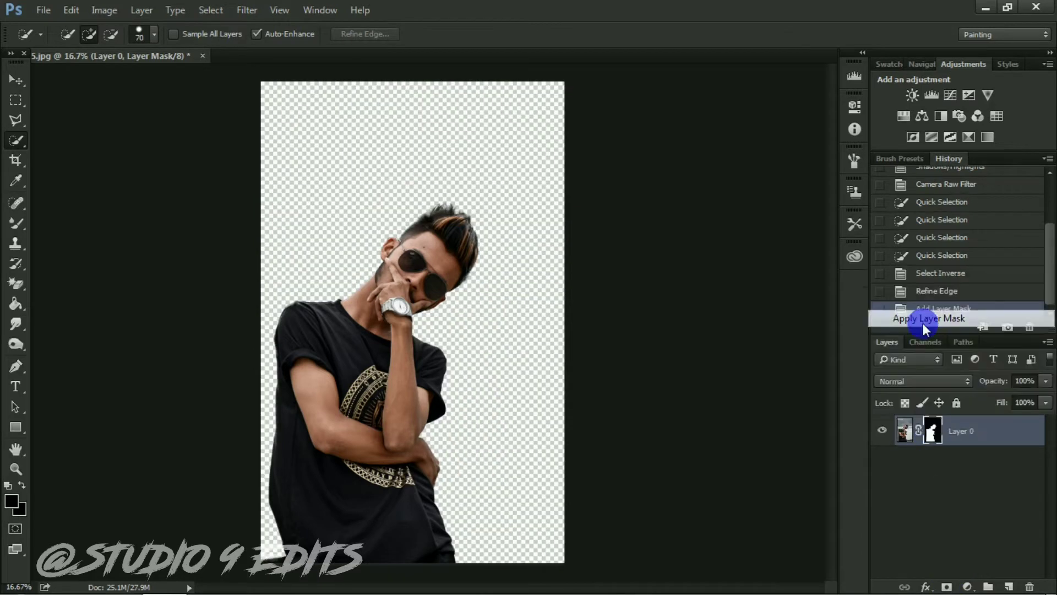
left_click(15, 79)
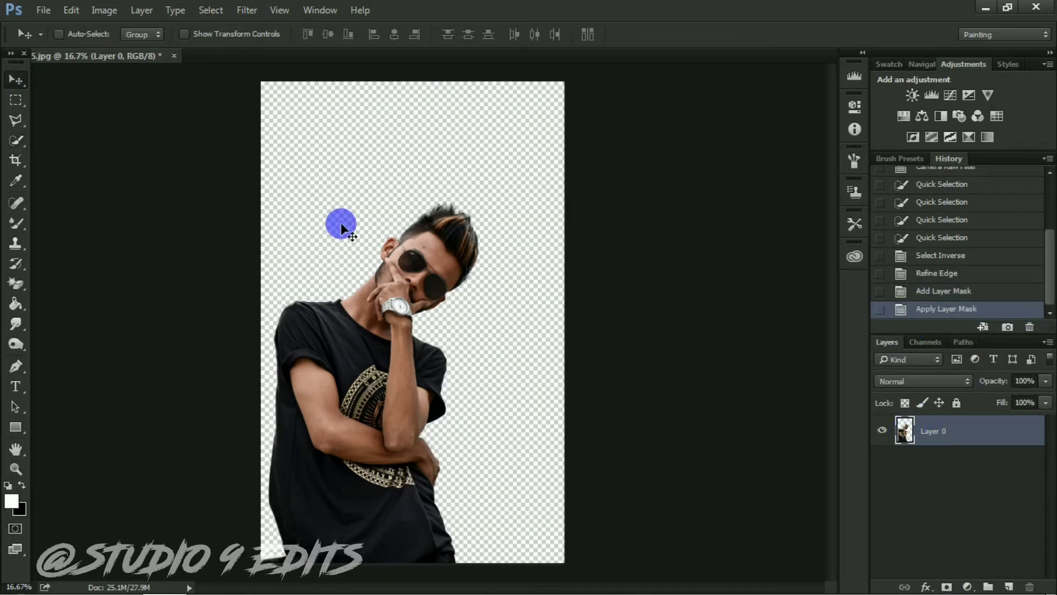
key("ctrl+equal")
Step: Select the Mixer Brush and set Wet 31% and Flow 29%, zoomed on the forehead
left_click(21, 221)
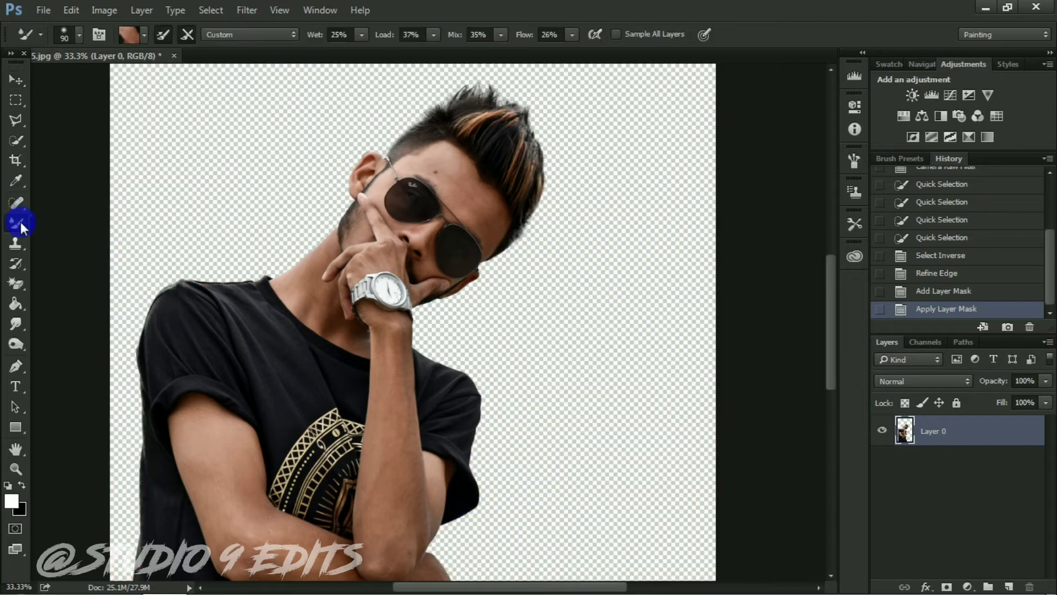
right_click(21, 221)
left_click(59, 259)
scroll(449, 190, "up", 2)
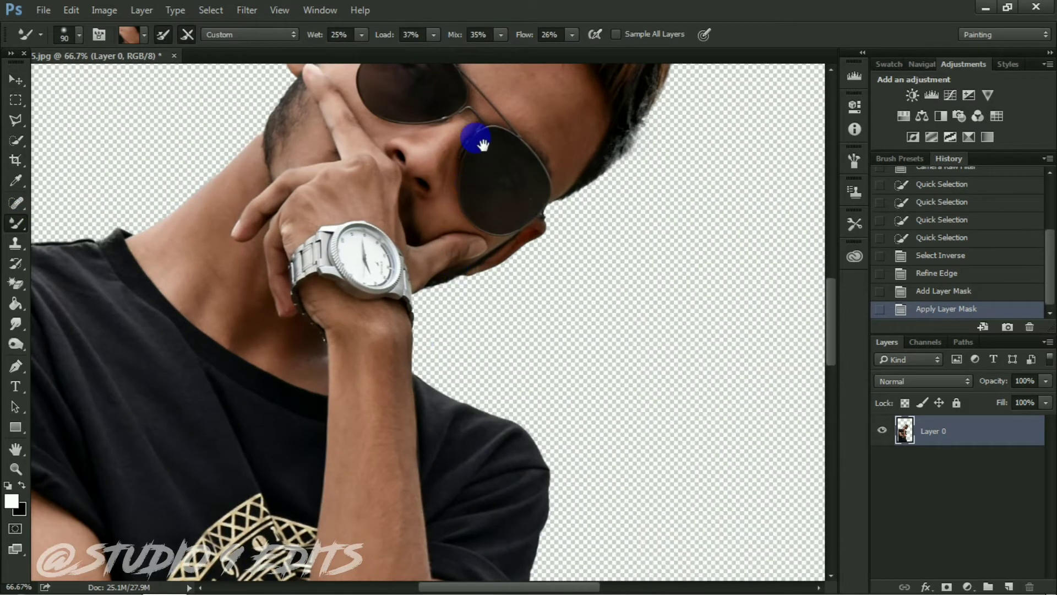
left_click_drag(482, 144, 466, 295)
scroll(478, 241, "up", 1)
scroll(479, 240, "up", 3)
scroll(382, 401, "down", 2)
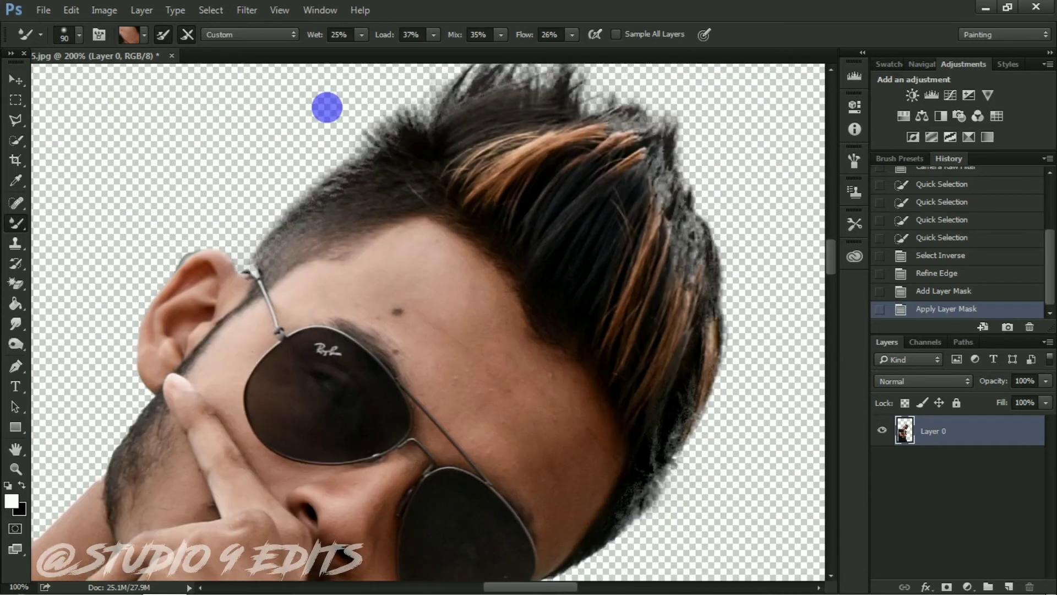
left_click(342, 38)
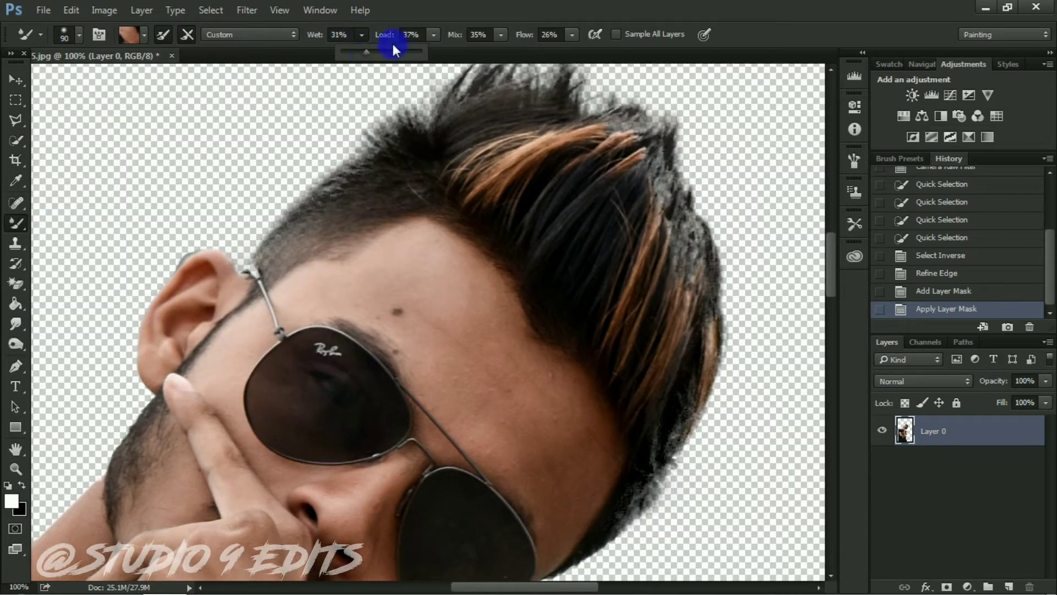
left_click(501, 34)
left_click(572, 34)
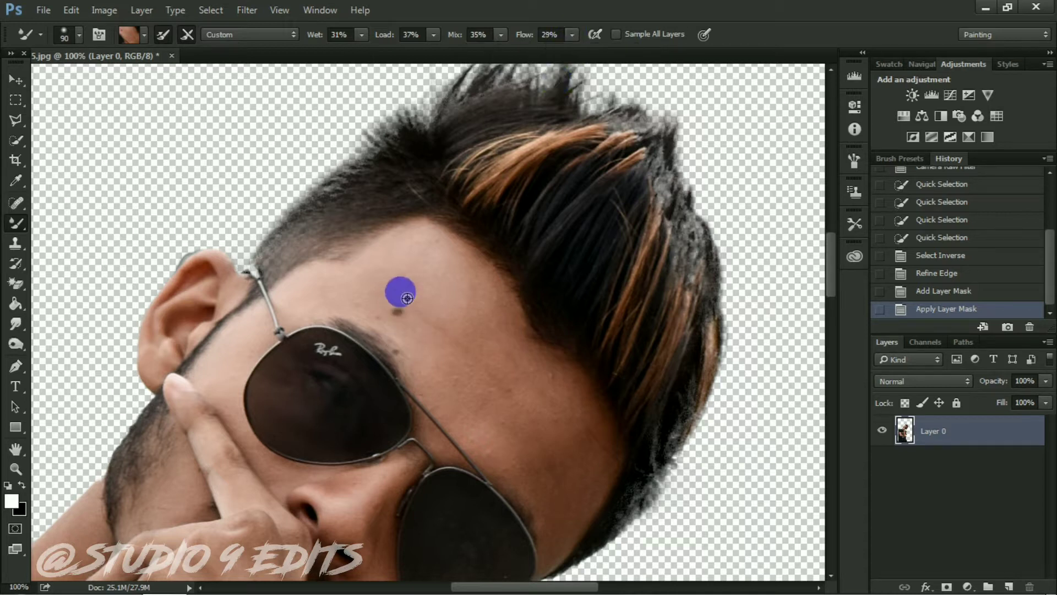
Step: Blend the forehead mole away and smooth the cheeks, temple and skin beside the sunglasses
left_click_drag(401, 297, 413, 317)
left_click(425, 326)
key("bracketright")
key("bracketright")
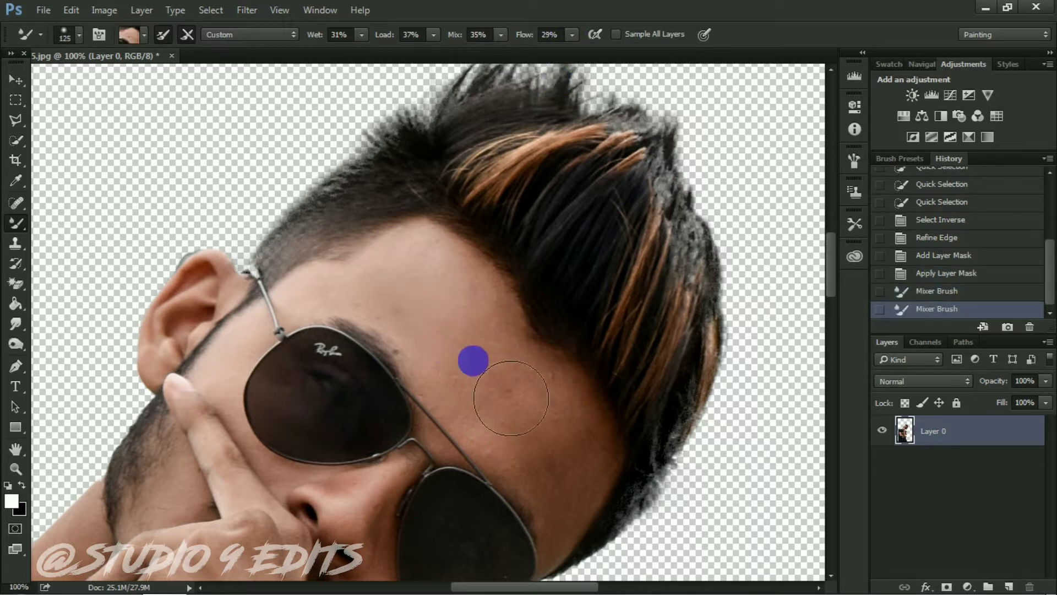
left_click(576, 502)
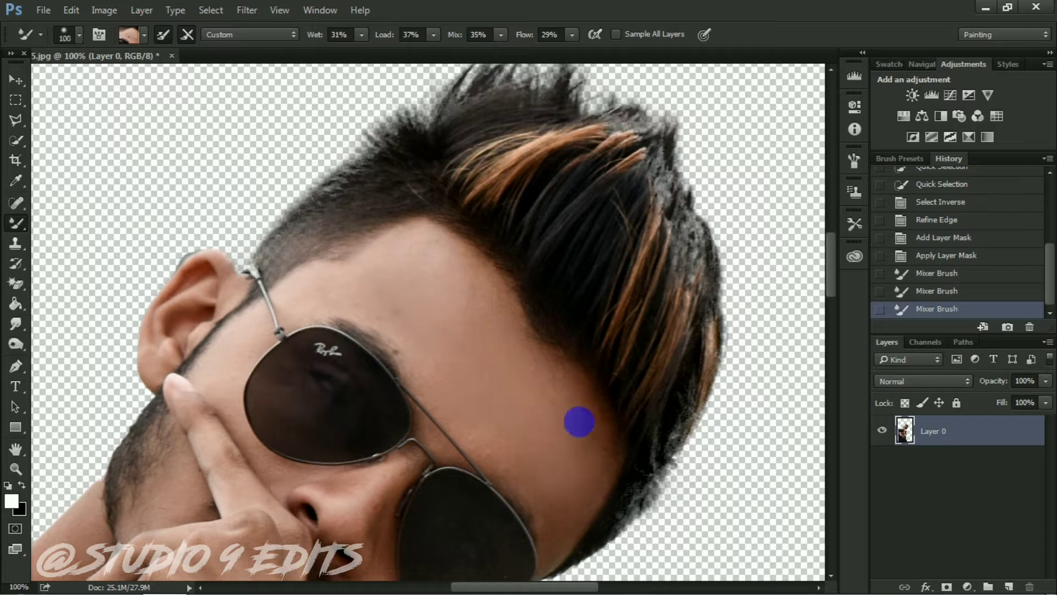
left_click(616, 457)
key("bracketleft")
key("bracketleft")
key("bracketleft")
left_click(536, 478)
left_click_drag(536, 479, 488, 341)
key("bracketleft")
key("bracketleft")
key("bracketleft")
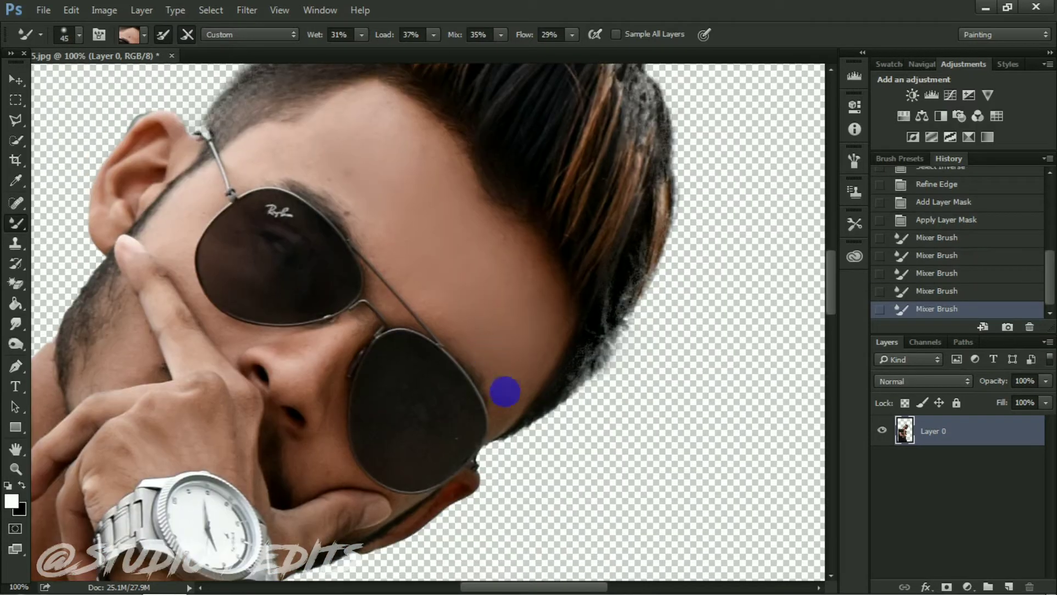
mouse_move(523, 446)
left_mouse_down()
mouse_move(545, 255)
mouse_move(462, 172)
mouse_move(369, 141)
left_mouse_up()
mouse_move(369, 141)
left_mouse_down()
mouse_move(633, 193)
mouse_move(398, 307)
mouse_move(368, 261)
mouse_move(495, 358)
left_mouse_up()
key("bracketright")
key("bracketright")
key("bracketleft")
key("bracketright")
mouse_move(548, 391)
left_mouse_down()
mouse_move(522, 447)
mouse_move(497, 398)
left_mouse_up()
Step: Smooth the neck at brush size 90 and the forearm and elbow at size 300
scroll(424, 403, "down", 1)
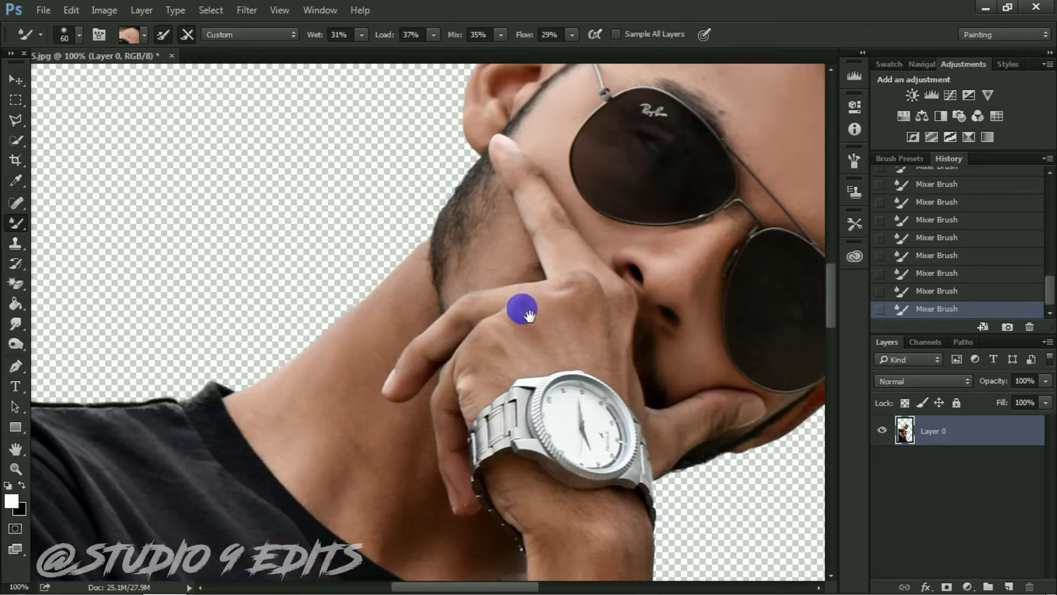
key("bracketright")
key("bracketright")
key("bracketright")
mouse_move(413, 427)
left_mouse_down()
mouse_move(378, 445)
mouse_move(426, 339)
mouse_move(442, 473)
mouse_move(488, 523)
mouse_move(431, 468)
mouse_move(398, 483)
mouse_move(373, 381)
left_mouse_up()
scroll(372, 381, "down", 1)
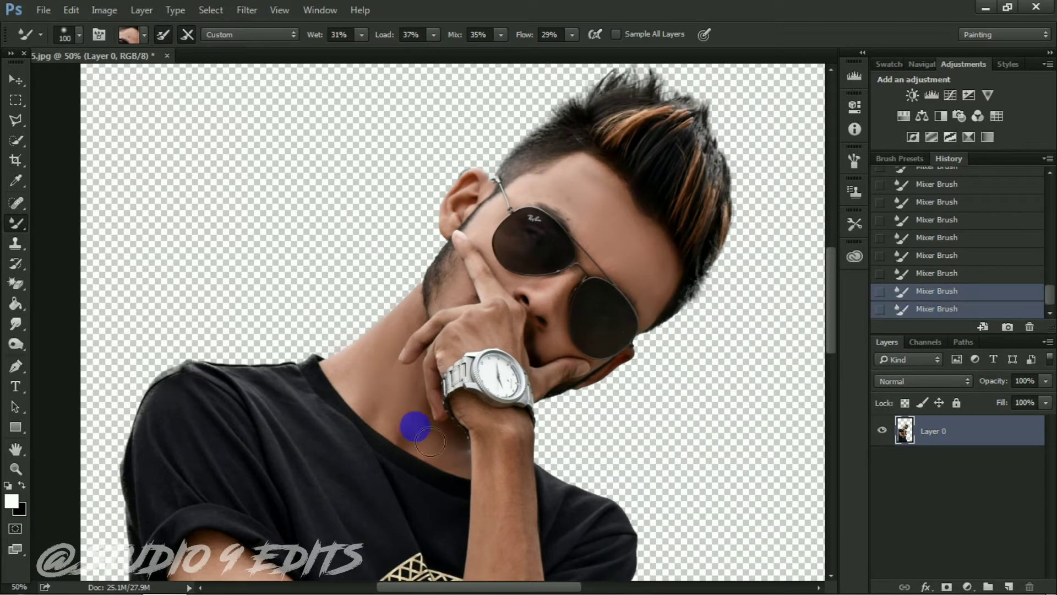
left_click_drag(495, 475, 397, 263)
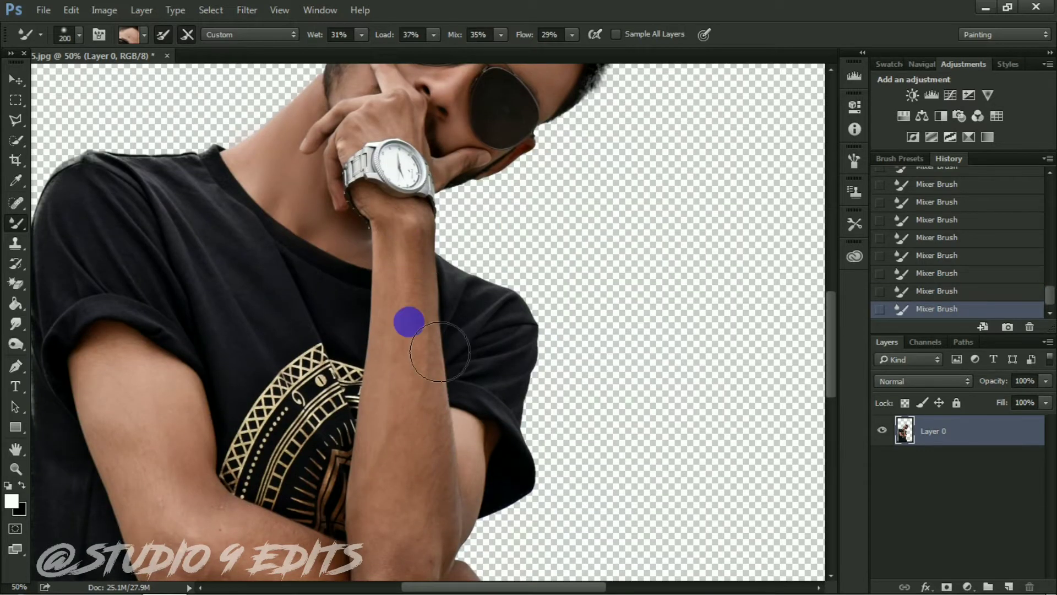
key("bracketright")
key("bracketright")
scroll(407, 331, "down", 1)
key("bracketright")
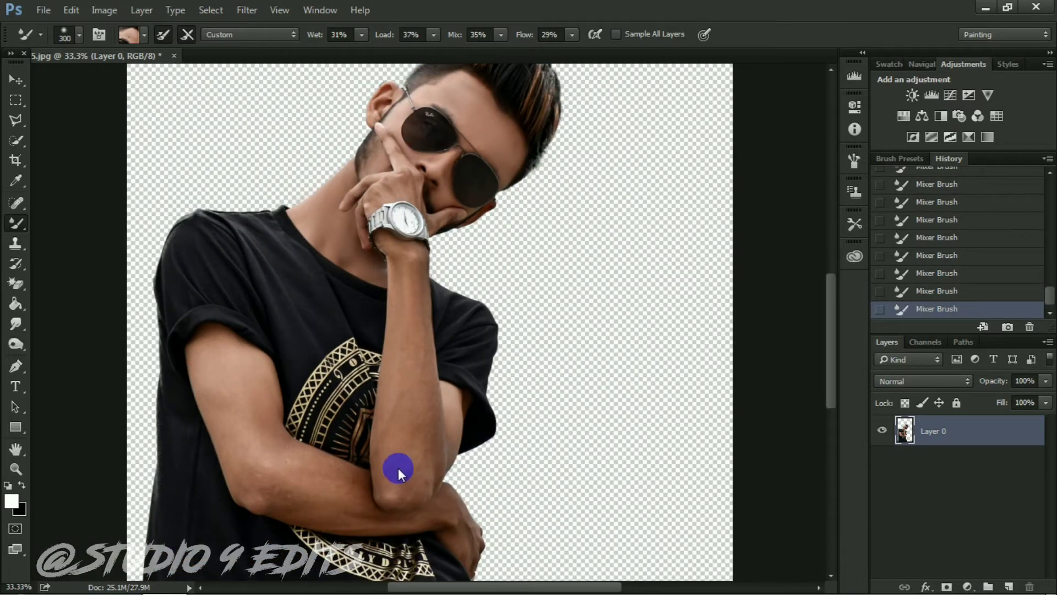
mouse_move(408, 473)
left_mouse_down()
mouse_move(229, 402)
mouse_move(272, 481)
mouse_move(353, 506)
left_mouse_up()
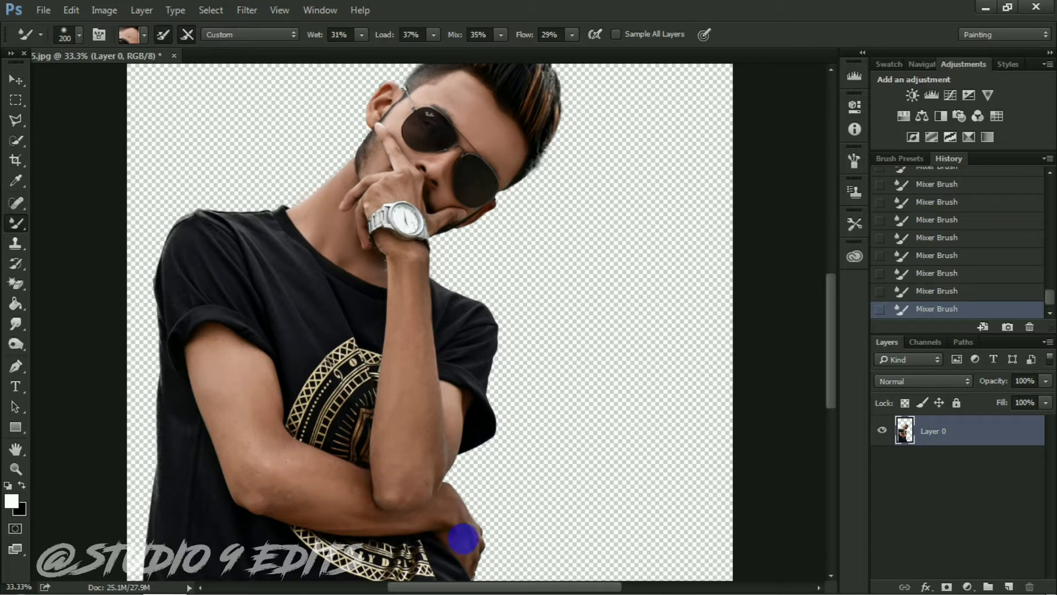
scroll(435, 468, "down", 2)
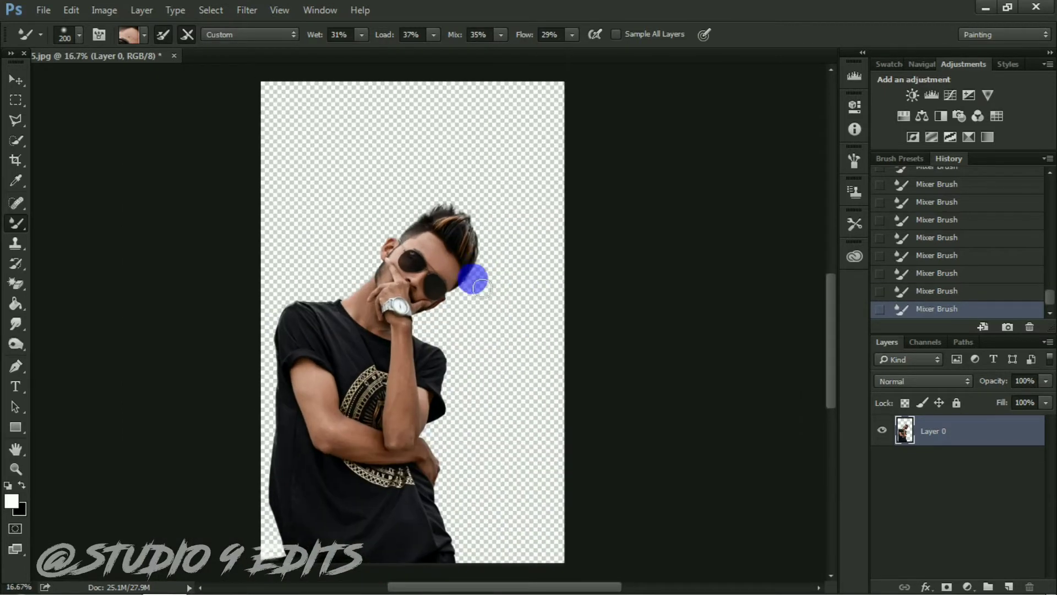
Step: Blend the hair edge by the sunglasses, then in Camera Raw set Oranges saturation to -13
left_click_drag(448, 252, 481, 311)
left_click(247, 9)
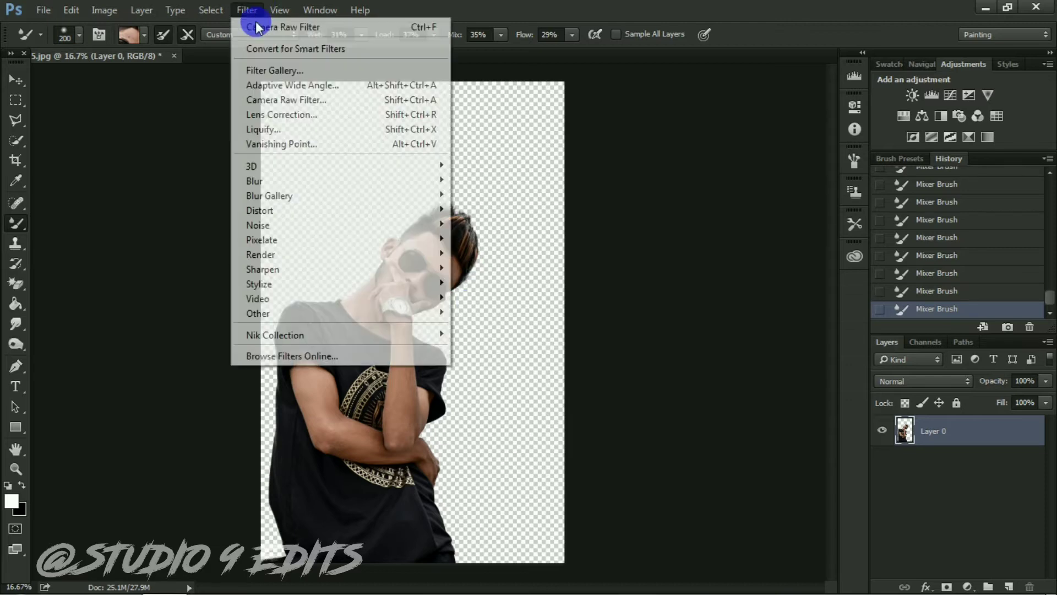
left_click(277, 99)
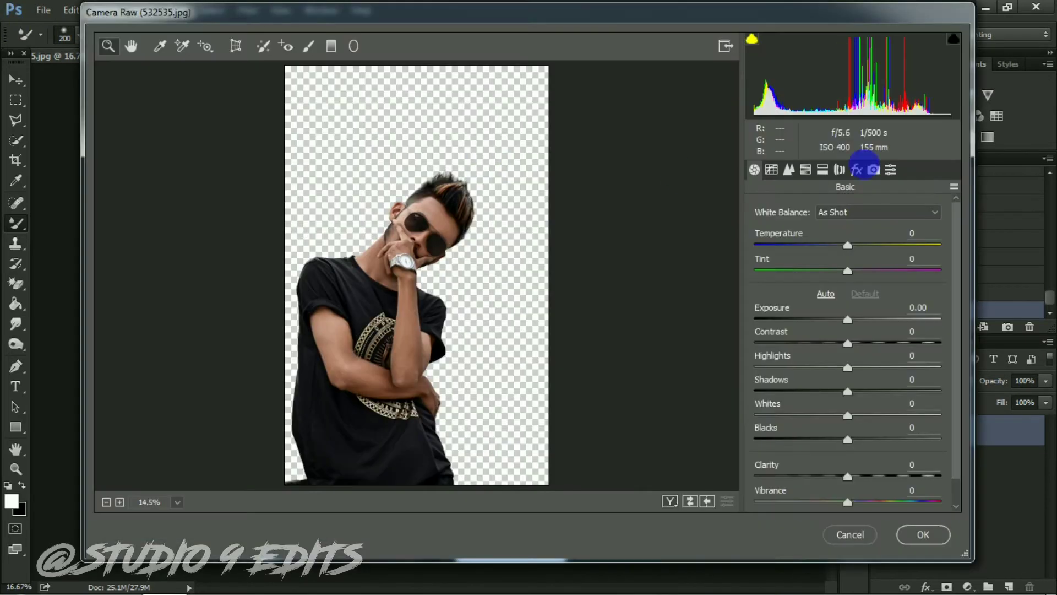
left_click(805, 169)
left_click(841, 307)
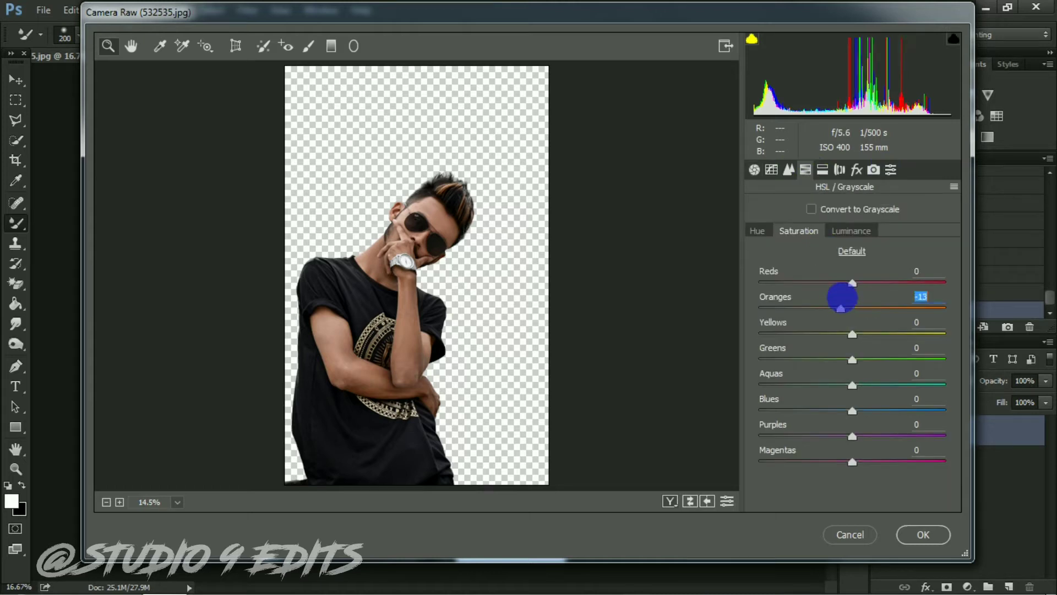
Step: Raise Reds luminance to +25, add a -63 post-crop vignette, and apply the grade
left_click(851, 230)
mouse_move(852, 282)
left_mouse_down()
mouse_move(875, 282)
mouse_move(883, 308)
left_mouse_up()
left_click(856, 169)
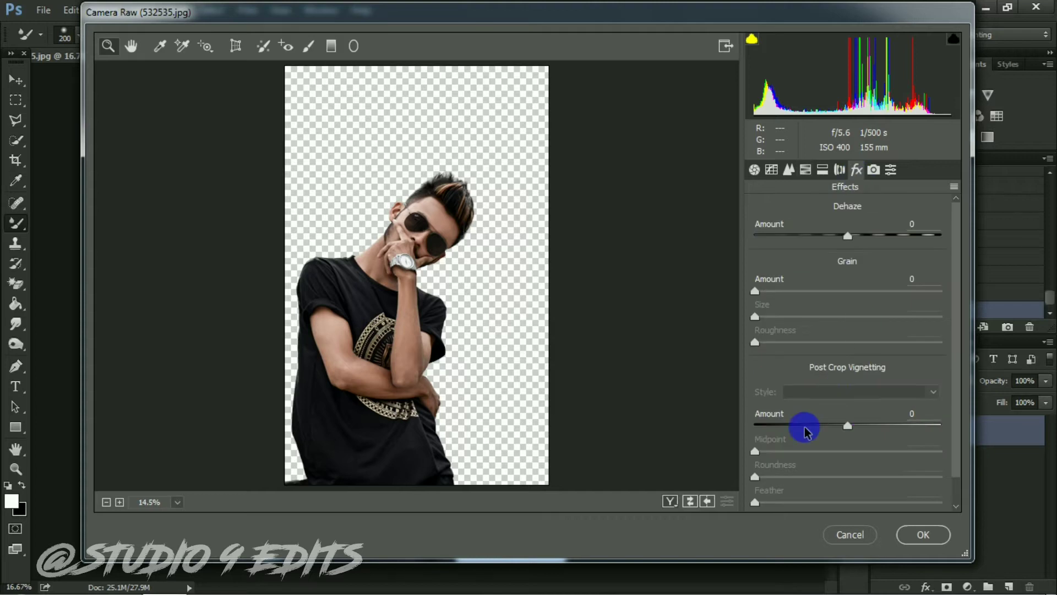
left_click_drag(805, 424, 780, 425)
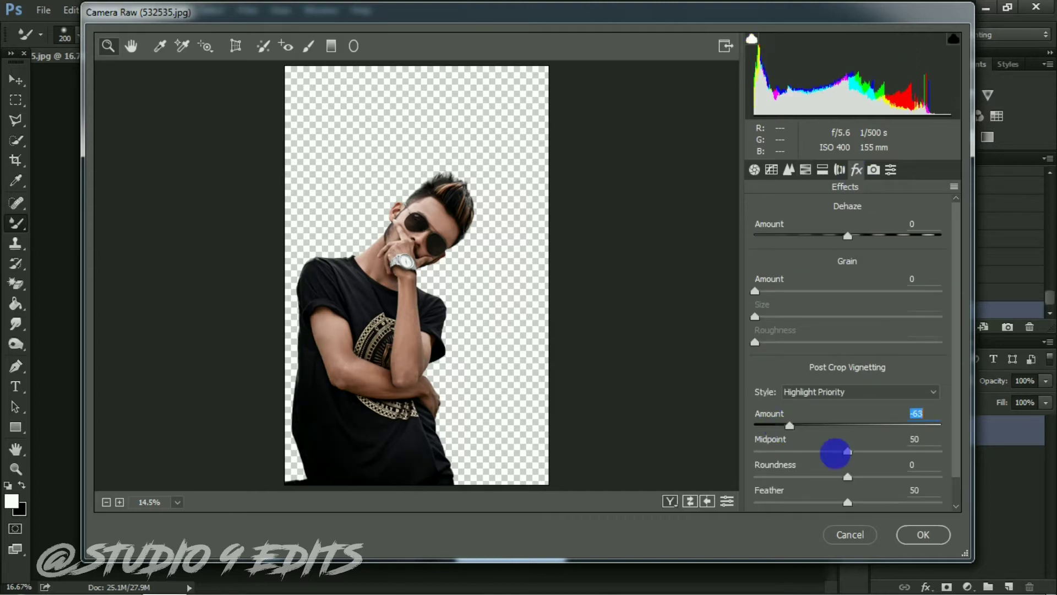
left_click(914, 533)
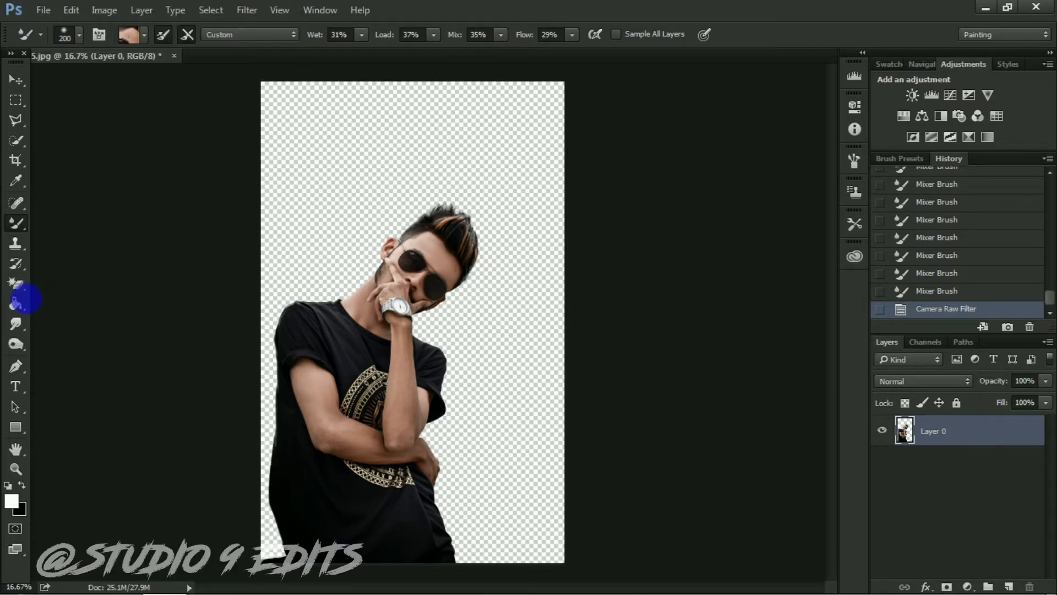
Step: Open the neon BOOK STORE photo serge-kutuzov-429.jpg
left_click(45, 11)
left_click(55, 40)
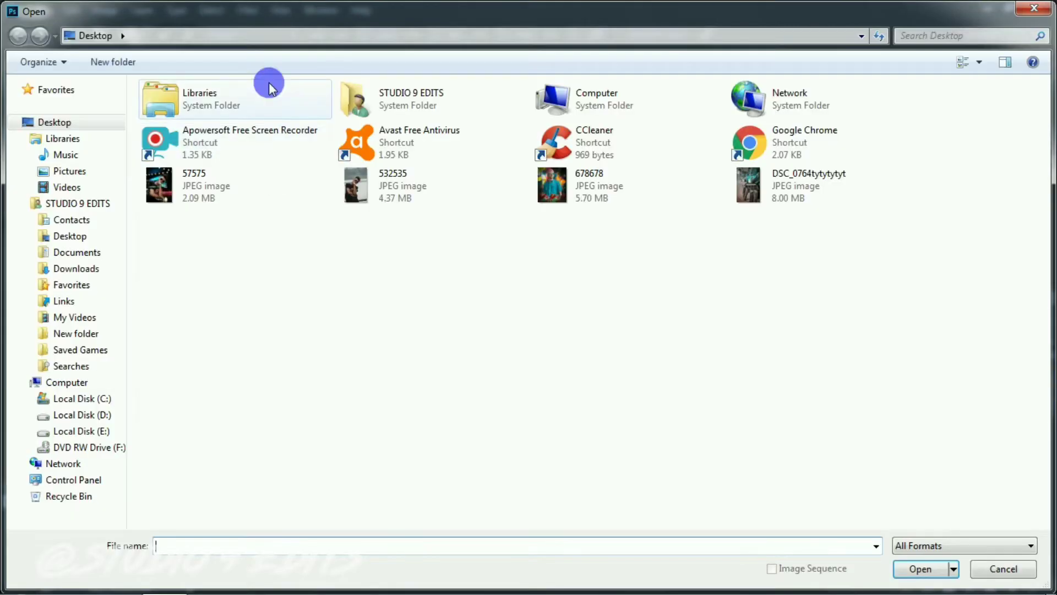
left_click(75, 317)
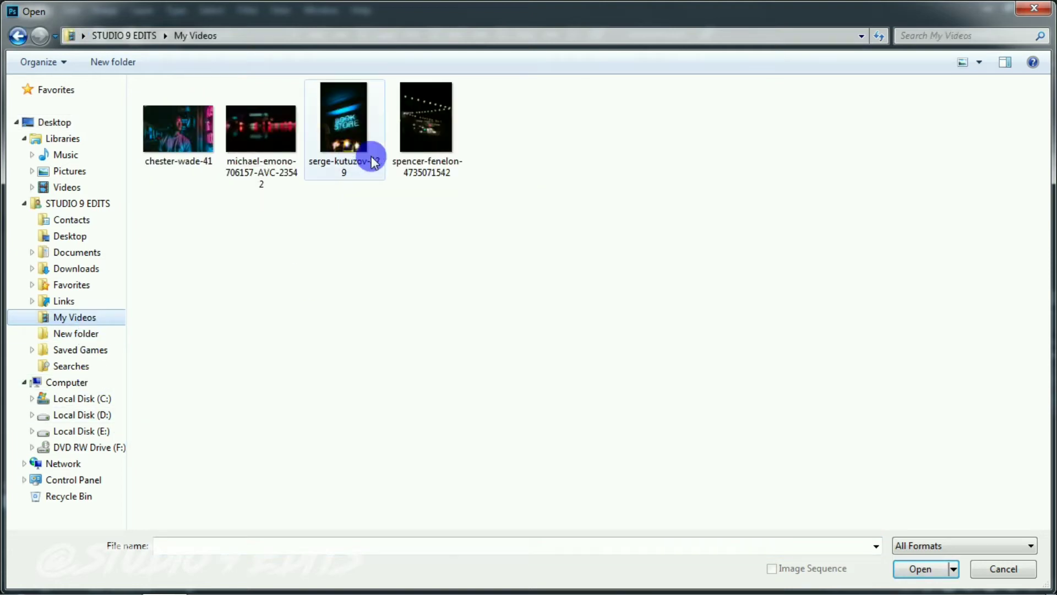
left_click(334, 138)
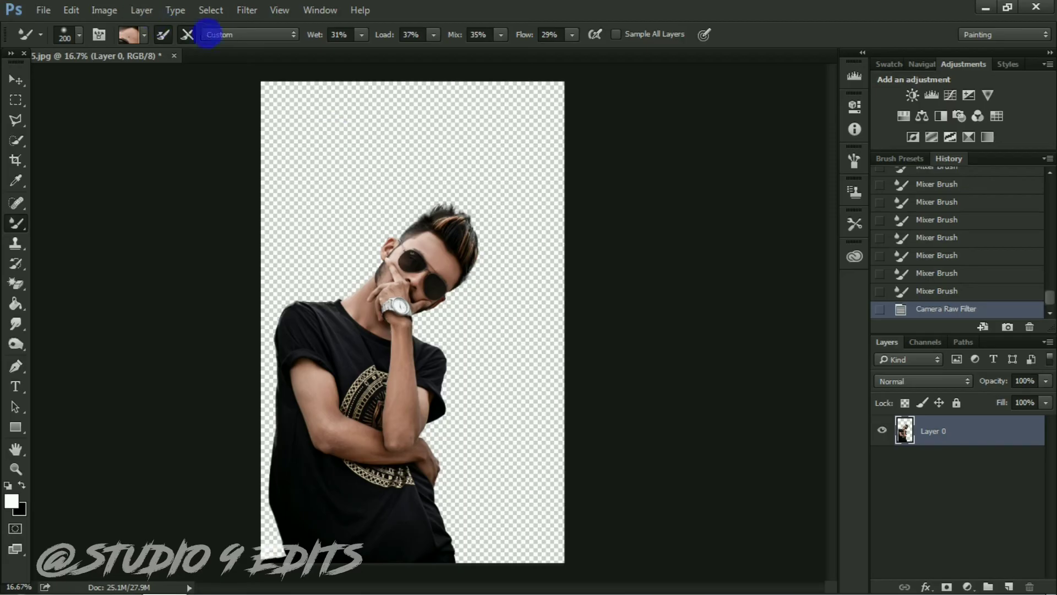
left_click(17, 80)
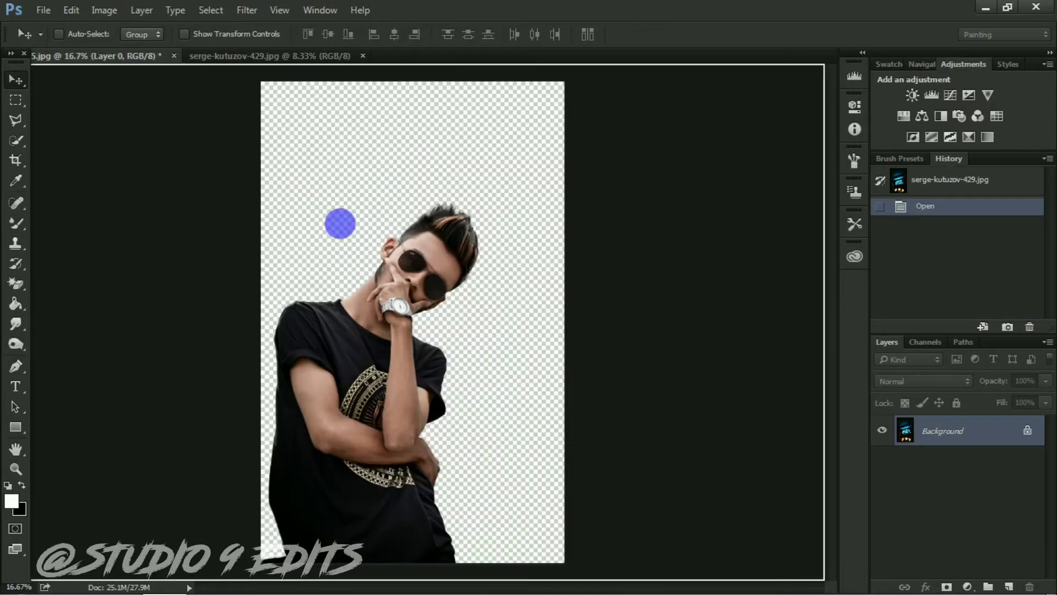
Step: Drag the neon photo into 5.jpg, position the sign, and scale it to about 65%
left_click_drag(145, 60, 517, 316)
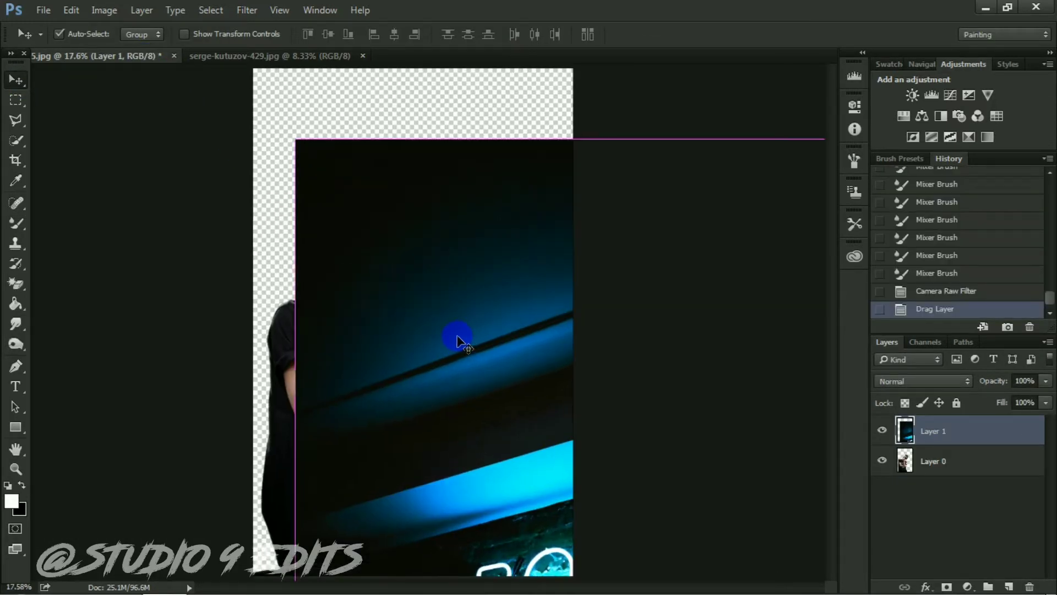
scroll(479, 359, "down", 1)
mouse_move(464, 340)
left_mouse_down()
mouse_move(406, 300)
mouse_move(418, 261)
left_mouse_up()
scroll(406, 300, "down", 1)
scroll(407, 301, "down", 1)
key("ctrl+t")
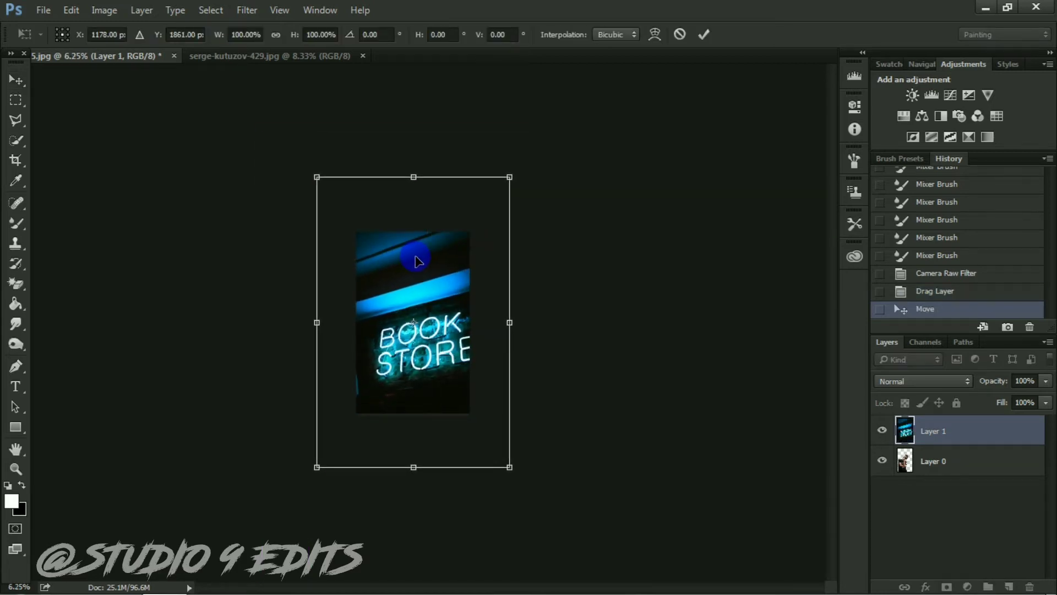
left_click_drag(518, 469, 485, 419)
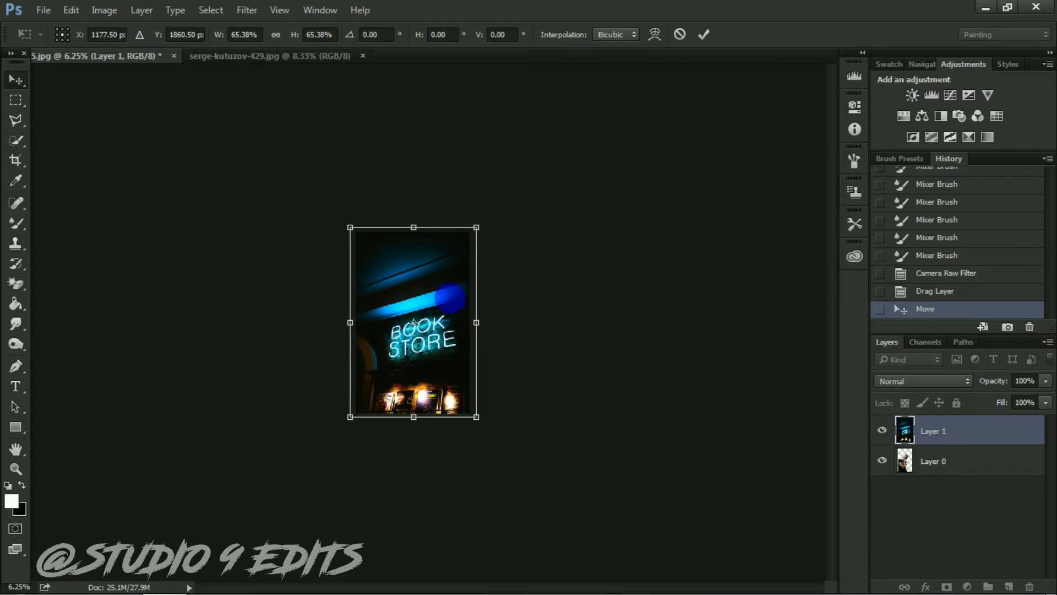
key("Return")
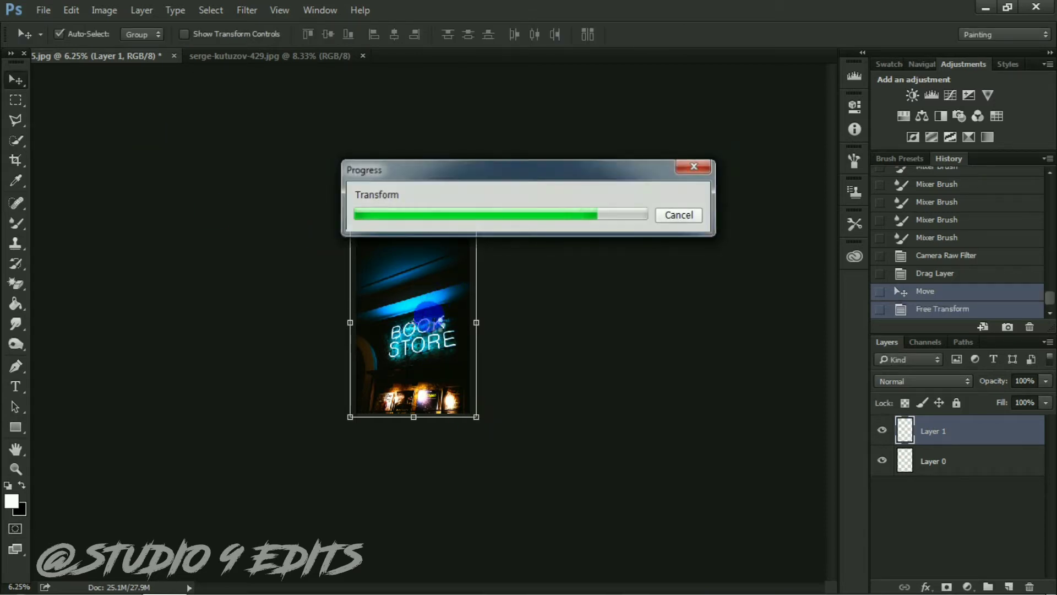
Step: Move the man's Layer 0 above the neon background layer and select it
key("ctrl+plus")
left_click_drag(928, 460, 935, 450)
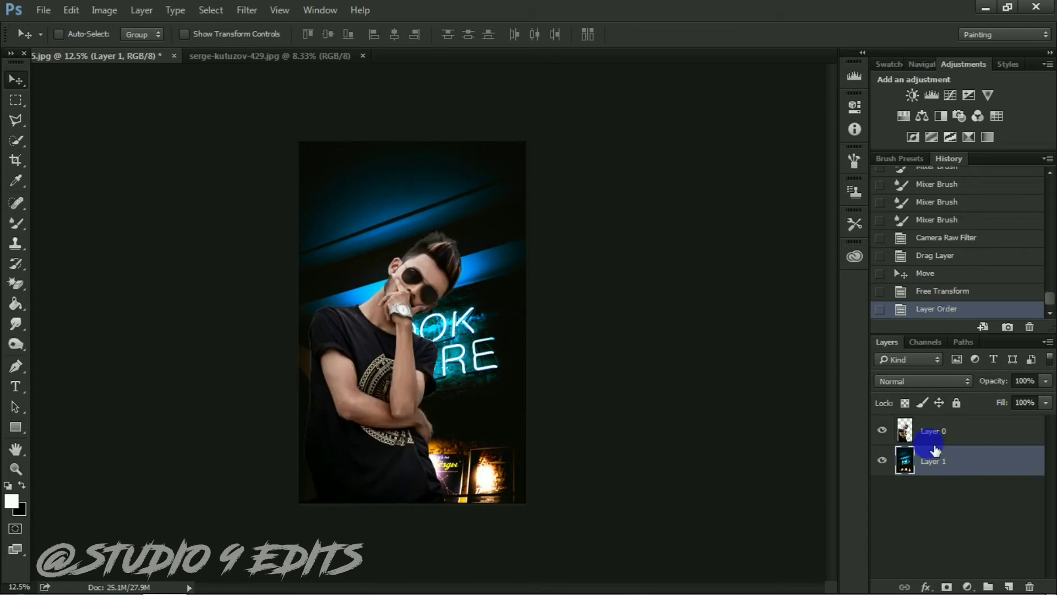
left_click(930, 435)
left_click_drag(316, 304, 347, 314)
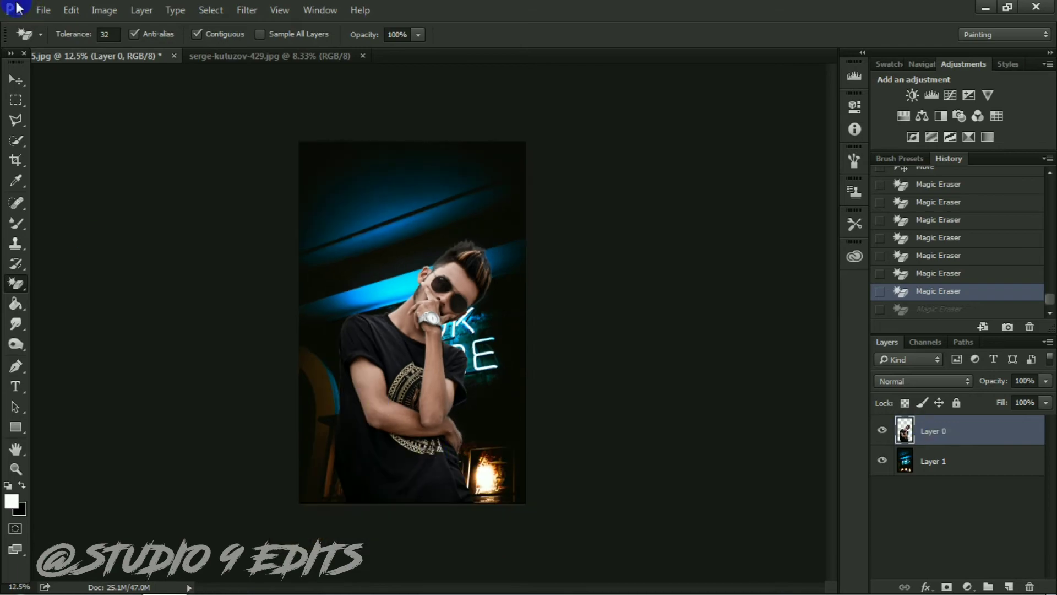
left_click(43, 10)
left_click(48, 39)
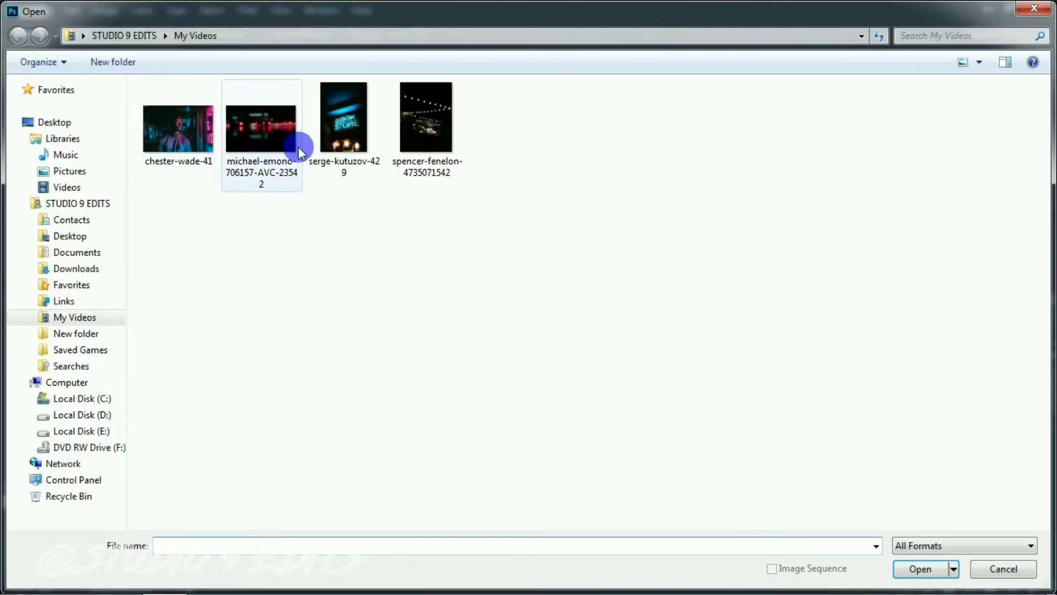
left_click(420, 112)
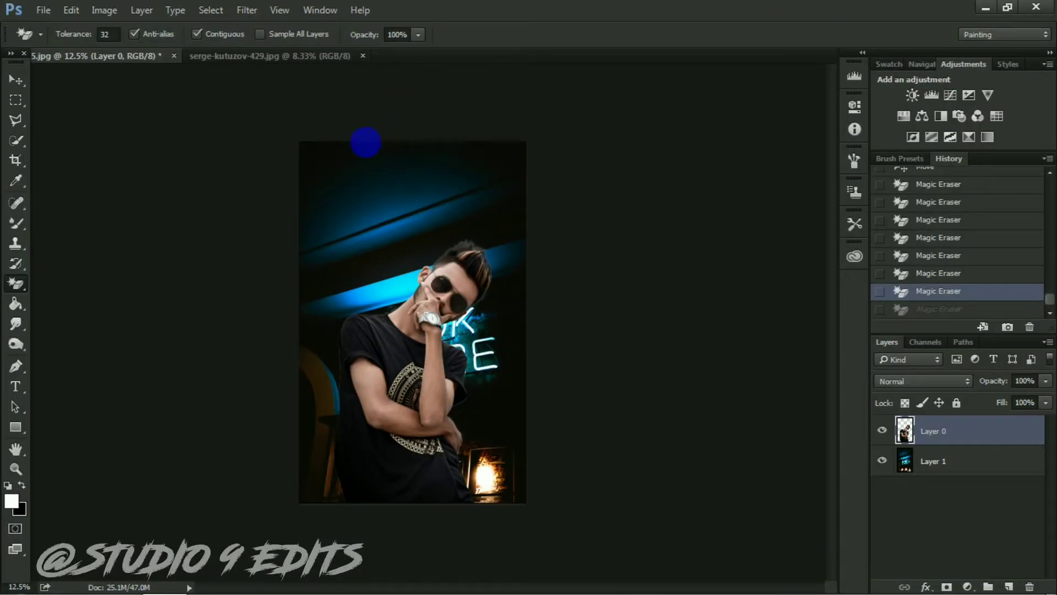
left_click(18, 79)
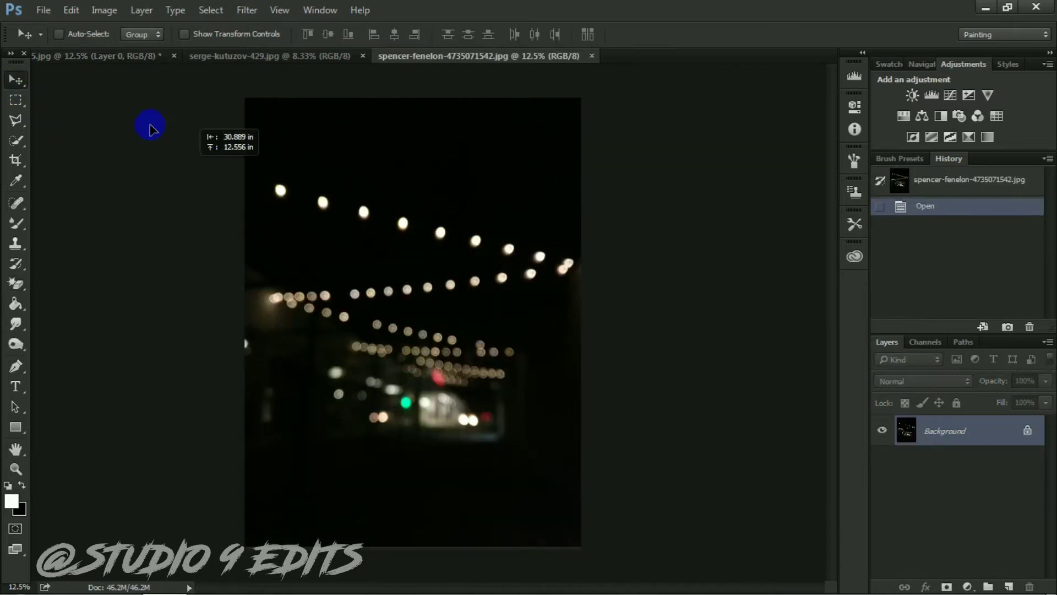
mouse_move(149, 125)
left_mouse_down()
mouse_move(483, 382)
mouse_move(478, 370)
left_mouse_up()
Step: Resize the bokeh photo smaller, slightly taller and narrower, and commit the transform
key("ctrl+t")
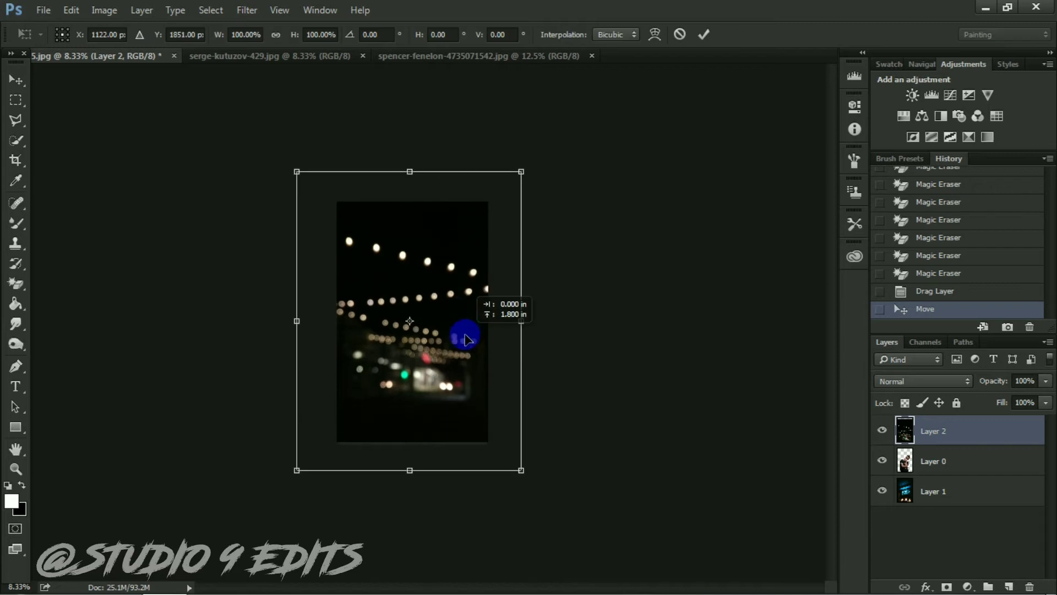
left_click_drag(523, 468, 497, 438)
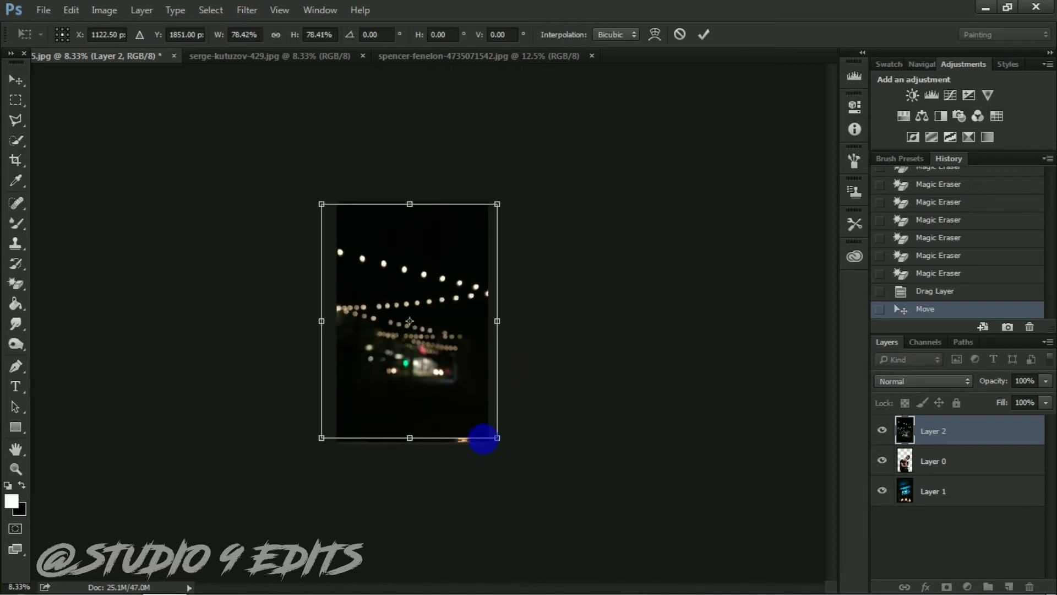
left_click_drag(410, 438, 414, 444)
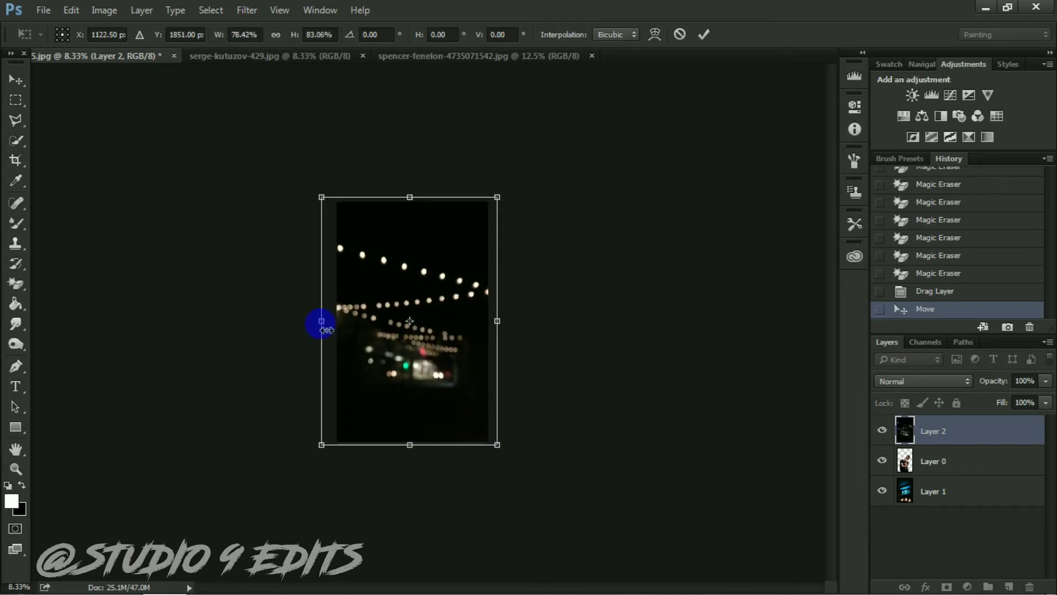
left_click_drag(327, 330, 334, 330)
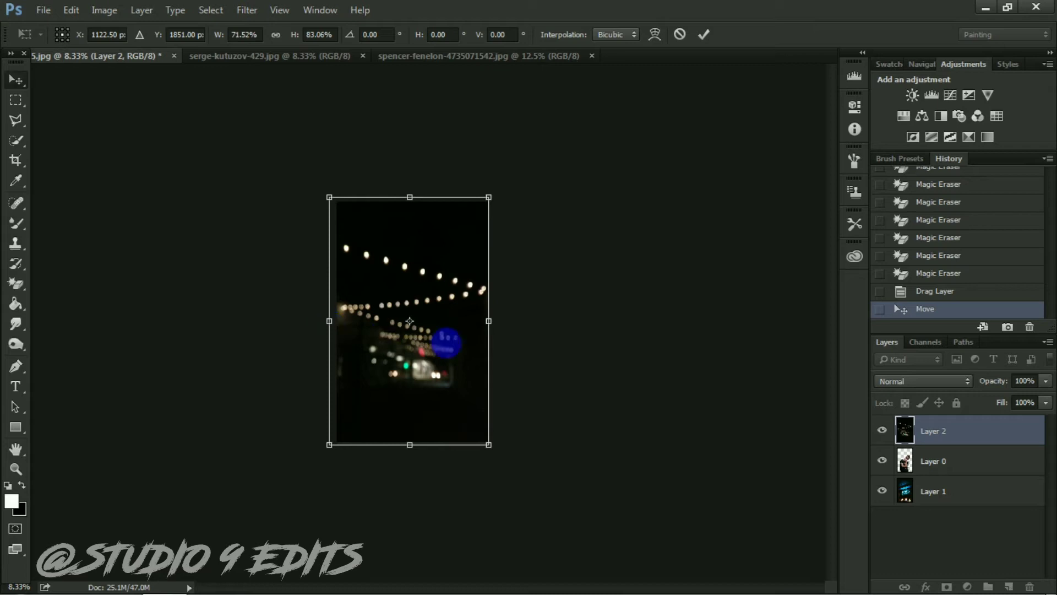
double_click(467, 352)
key("ctrl+plus")
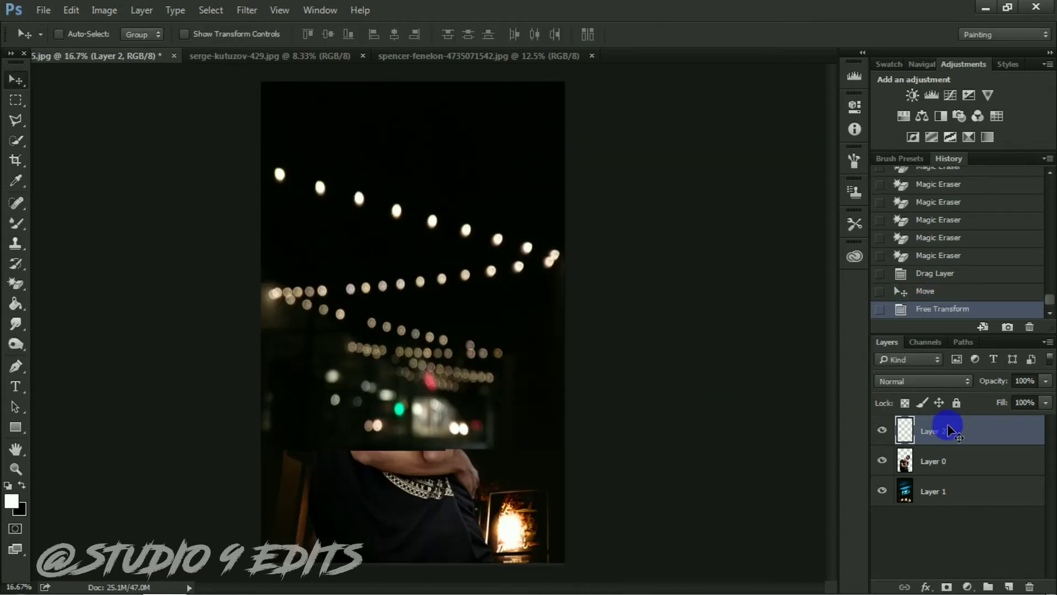
Step: Move the bokeh layer below the man and set its blend mode to Lighten
mouse_move(945, 430)
left_mouse_down()
mouse_move(954, 465)
mouse_move(944, 496)
mouse_move(925, 446)
left_mouse_up()
left_click(922, 381)
left_click(898, 166)
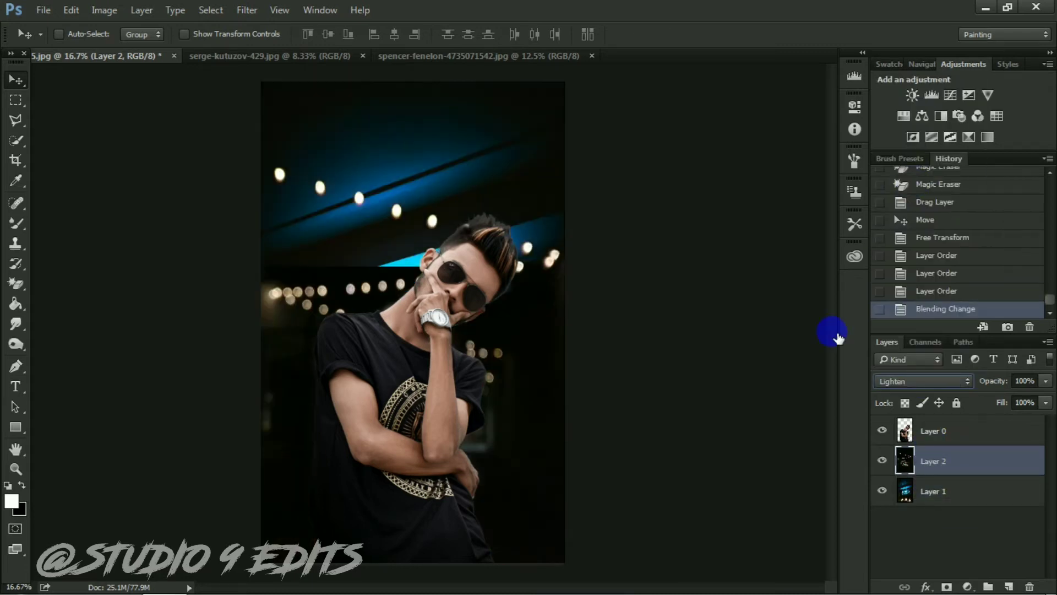
key("ctrl+minus")
key("ctrl+plus")
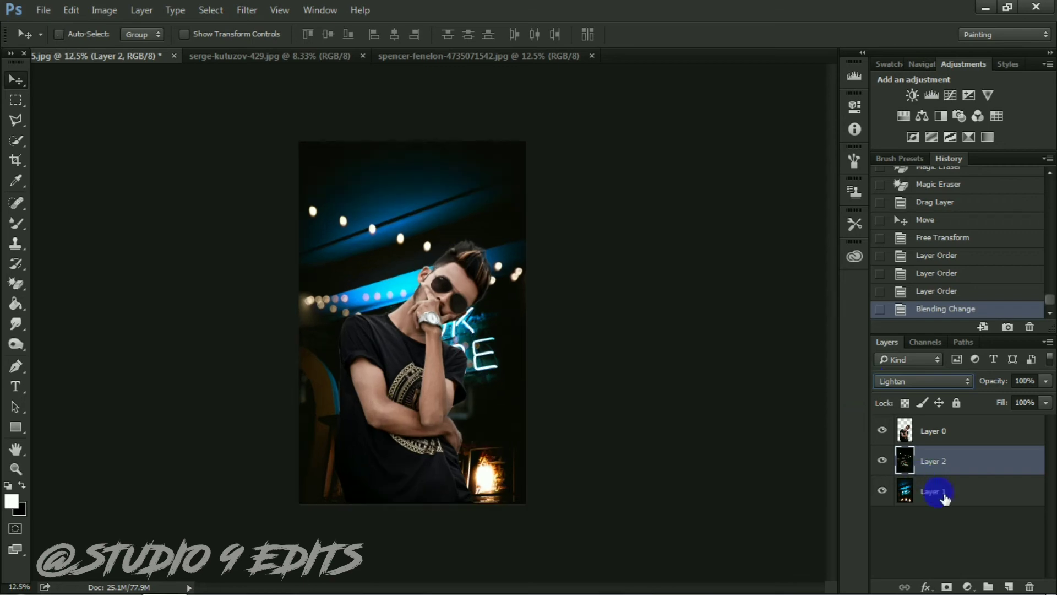
left_click(44, 10)
Step: Open michael-emono-706157-AVC-23542.jpg and drag the bokeh photo into 5.jpg
left_click(70, 38)
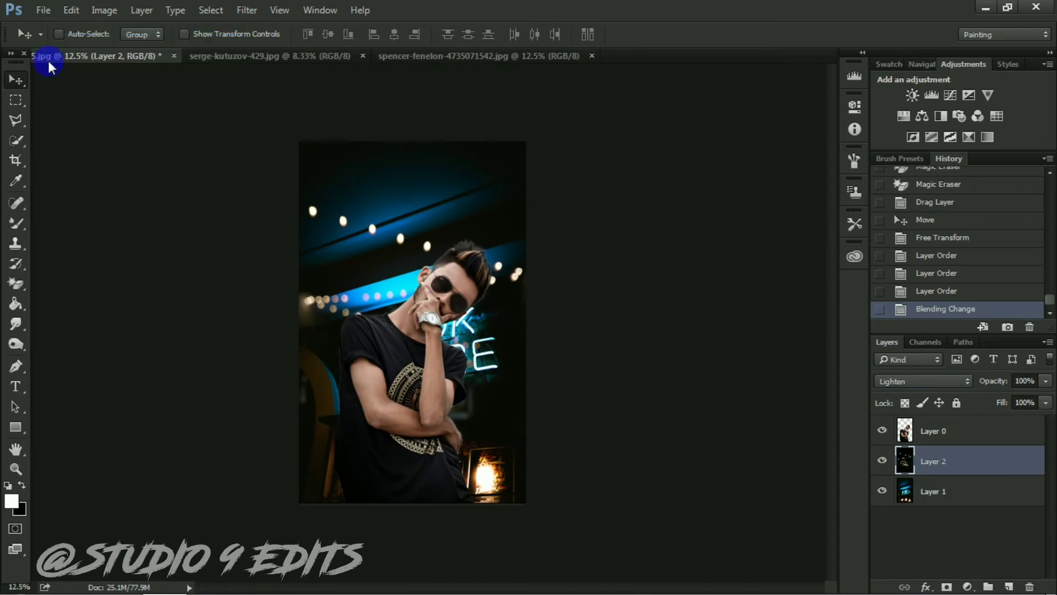
left_click(259, 126)
double_click(259, 125)
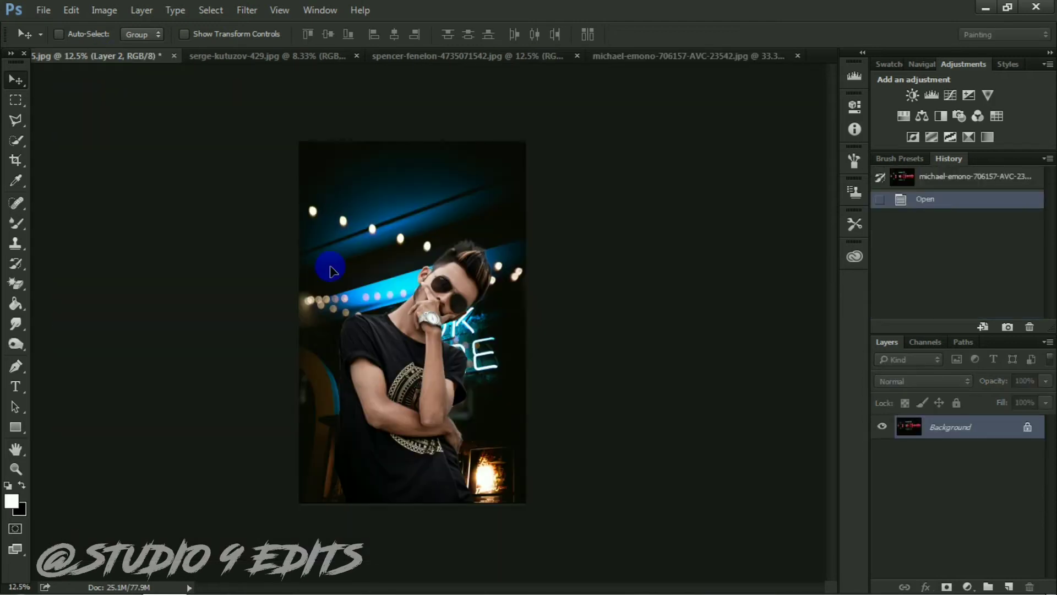
left_click_drag(104, 61, 452, 402)
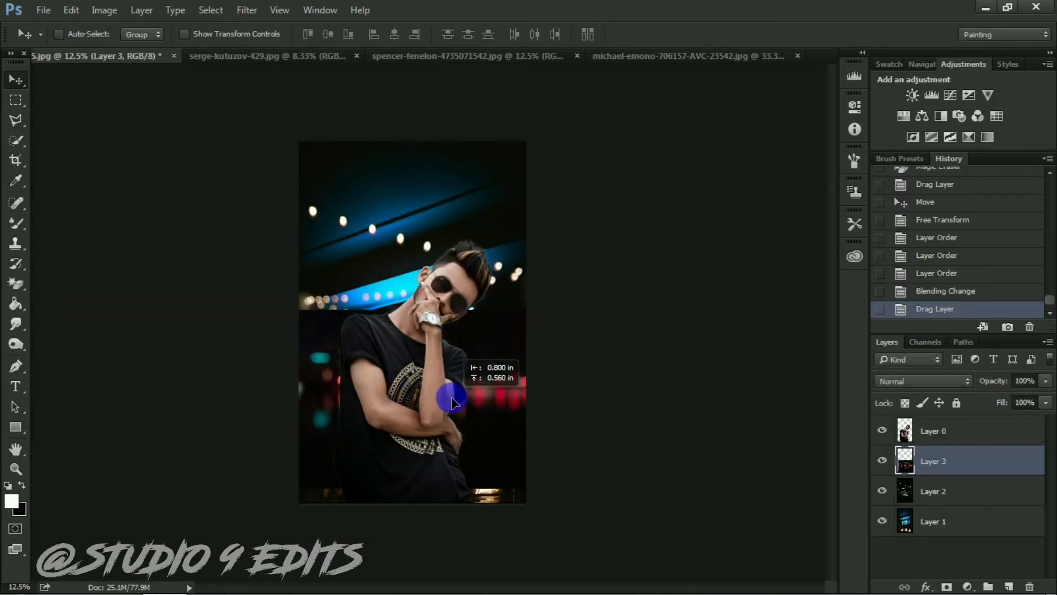
Step: Put the bokeh Layer 3 above the man in Lighten mode, across the lower half
left_click_drag(930, 461, 930, 427)
left_click(914, 381)
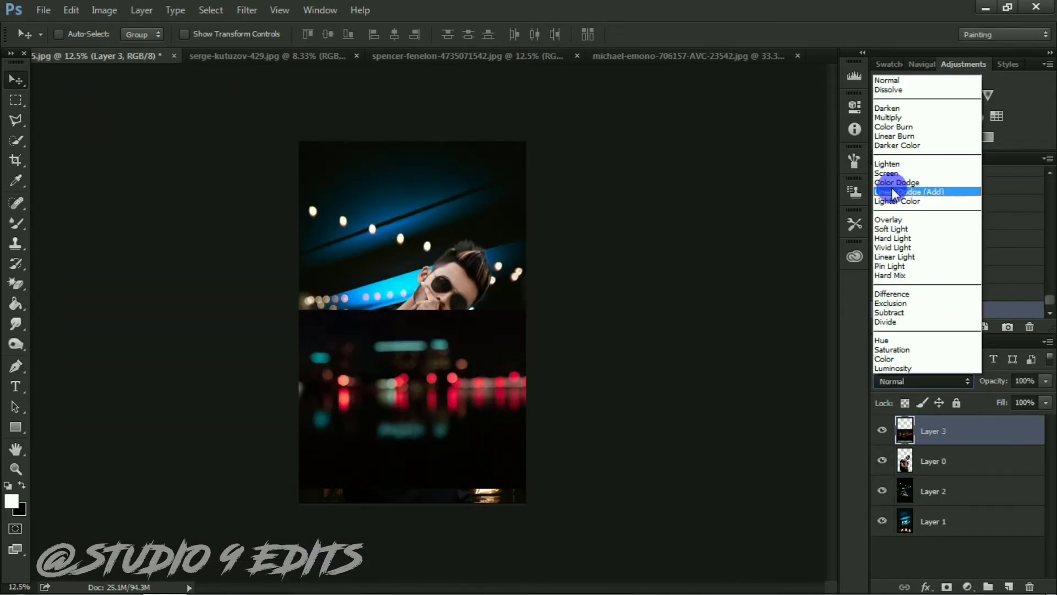
left_click(886, 163)
left_click_drag(490, 396, 495, 412)
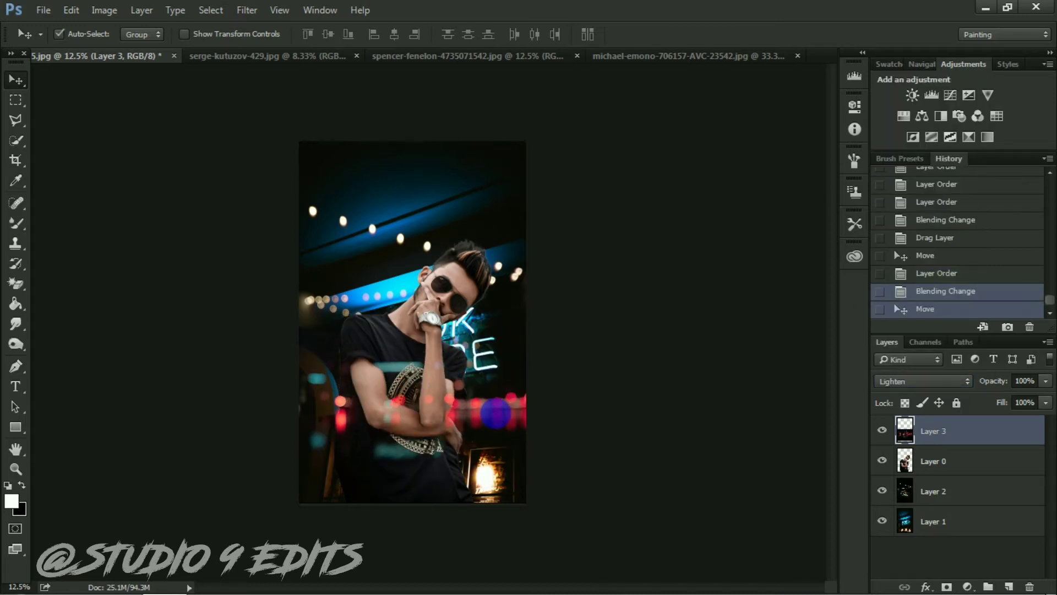
Step: Crop the composite and reselect the red bokeh layer
left_click(15, 159)
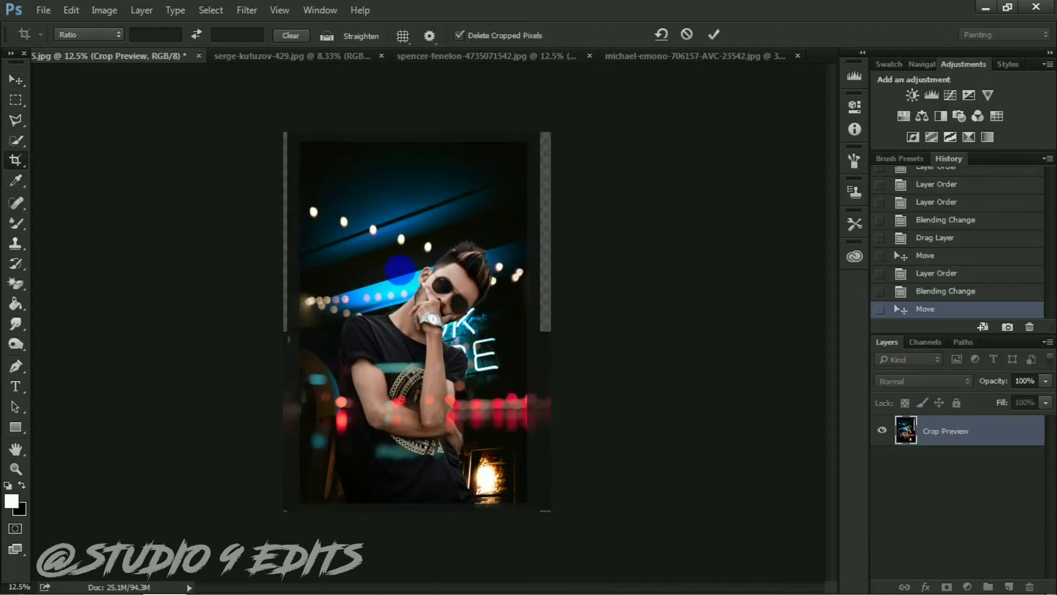
key("Return")
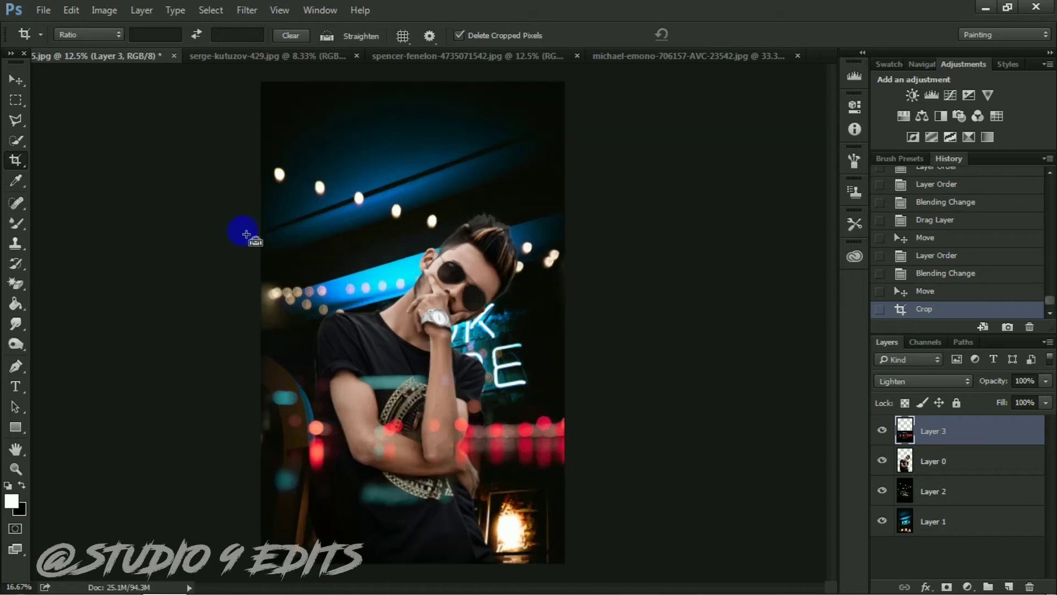
key("v")
key("ctrl+plus")
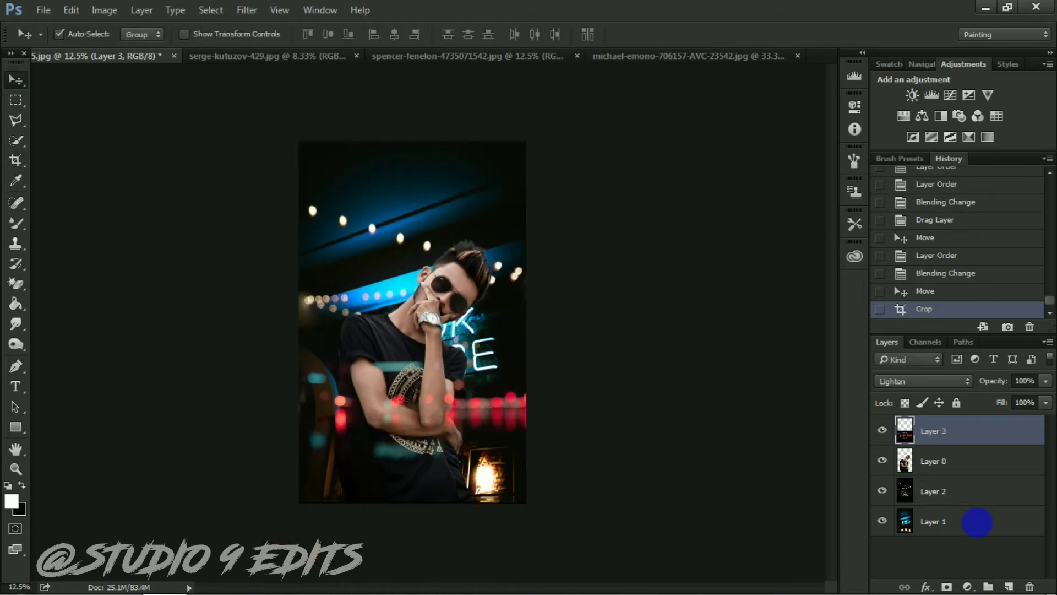
left_click(938, 463)
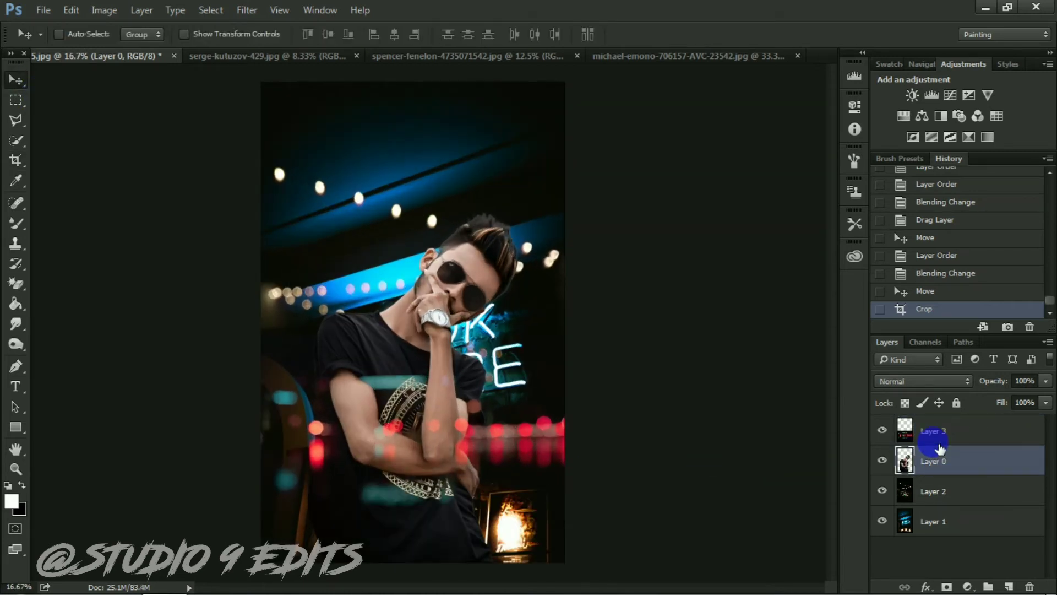
left_click(938, 449)
Step: Set up the Smudge Tool at 30% strength on Layer 0 with a small brush
key("ctrl+plus")
key("ctrl+plus")
key("ctrl+plus")
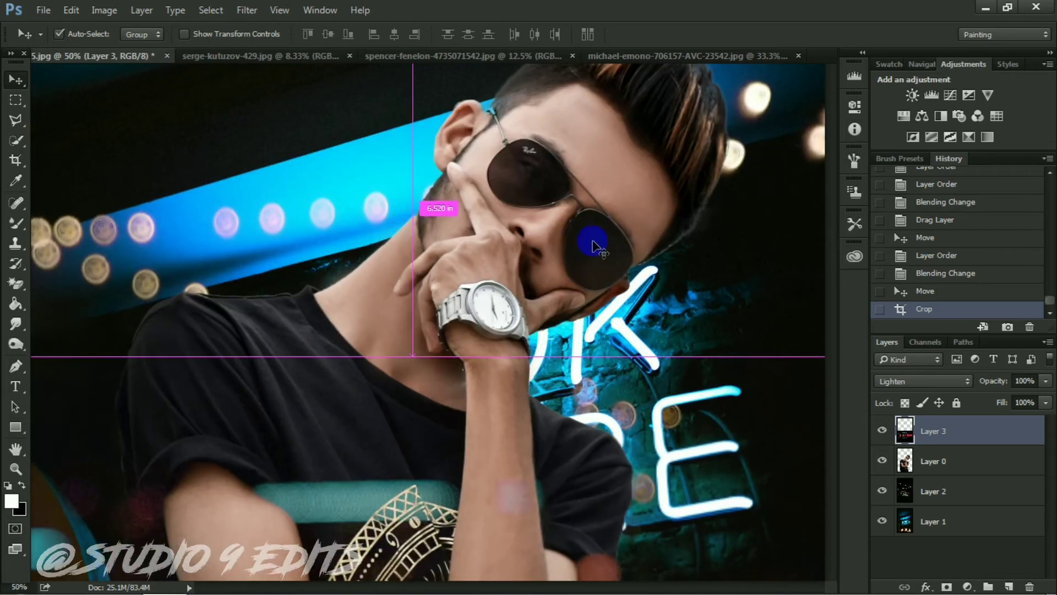
key("ctrl+plus")
key("ctrl+plus")
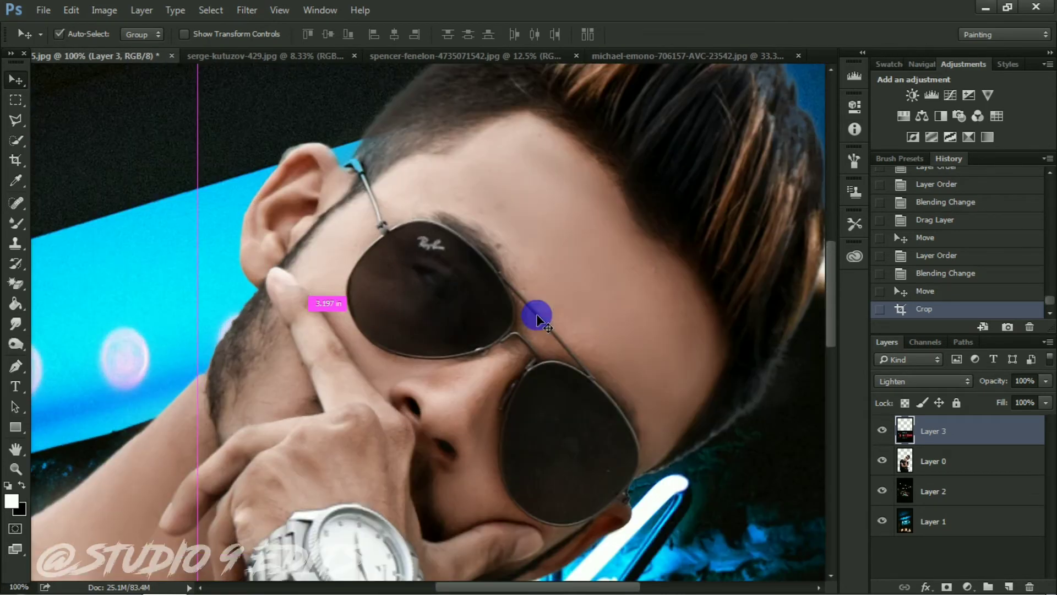
key("ctrl+plus")
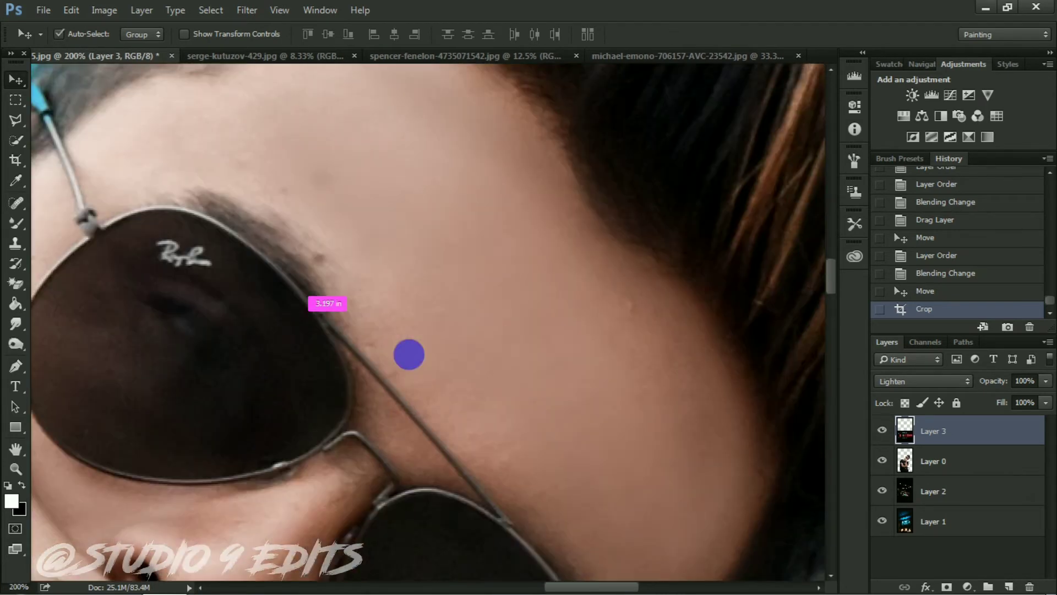
key("ctrl+minus")
left_click(15, 326)
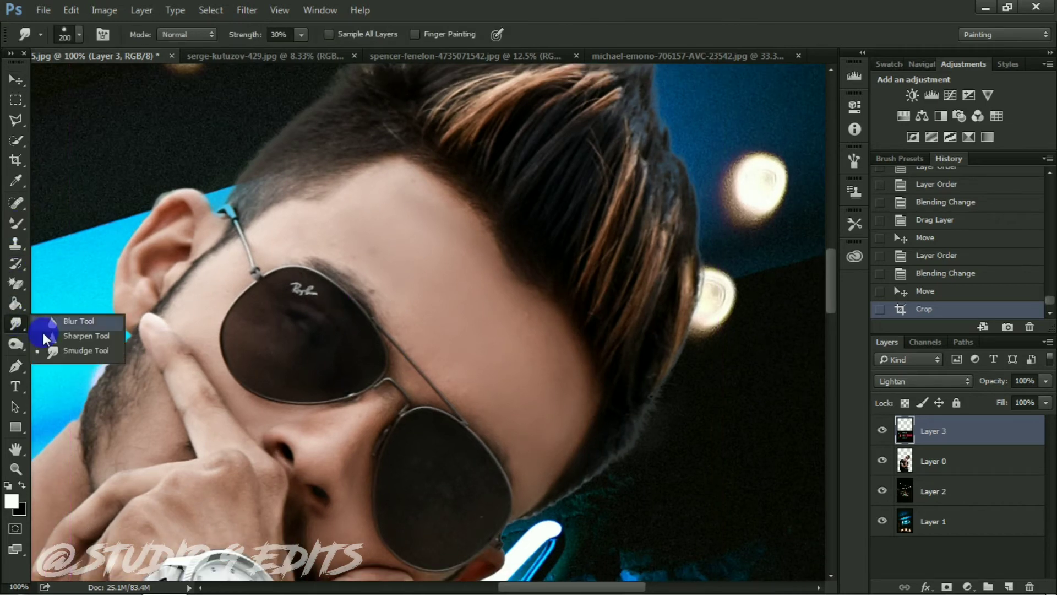
left_click(83, 350)
key("ctrl+plus")
key("ctrl+minus")
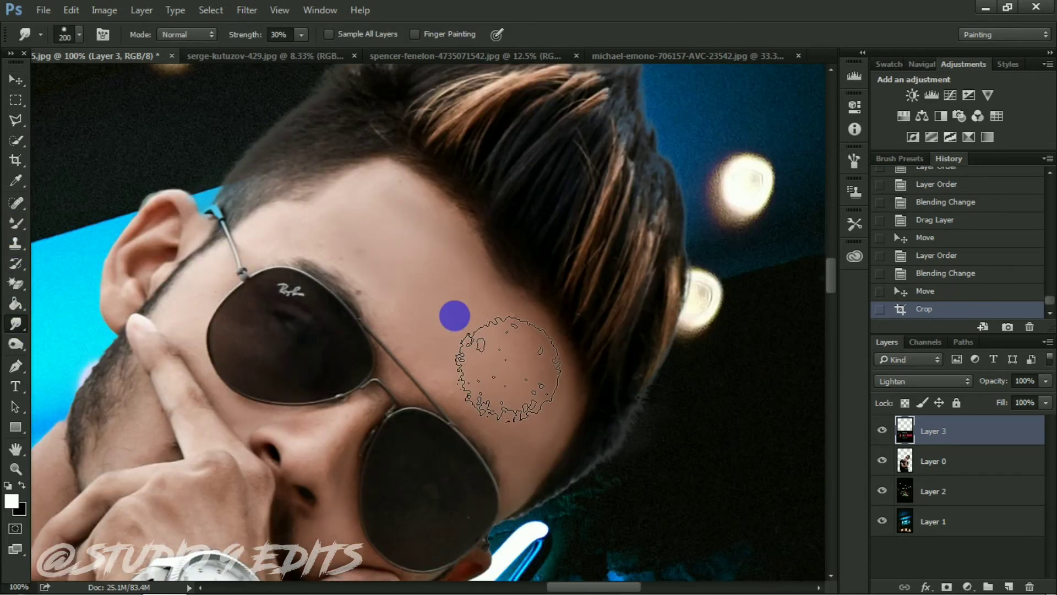
key("bracketleft")
key("bracketleft")
key("bracketleft")
left_click(973, 468)
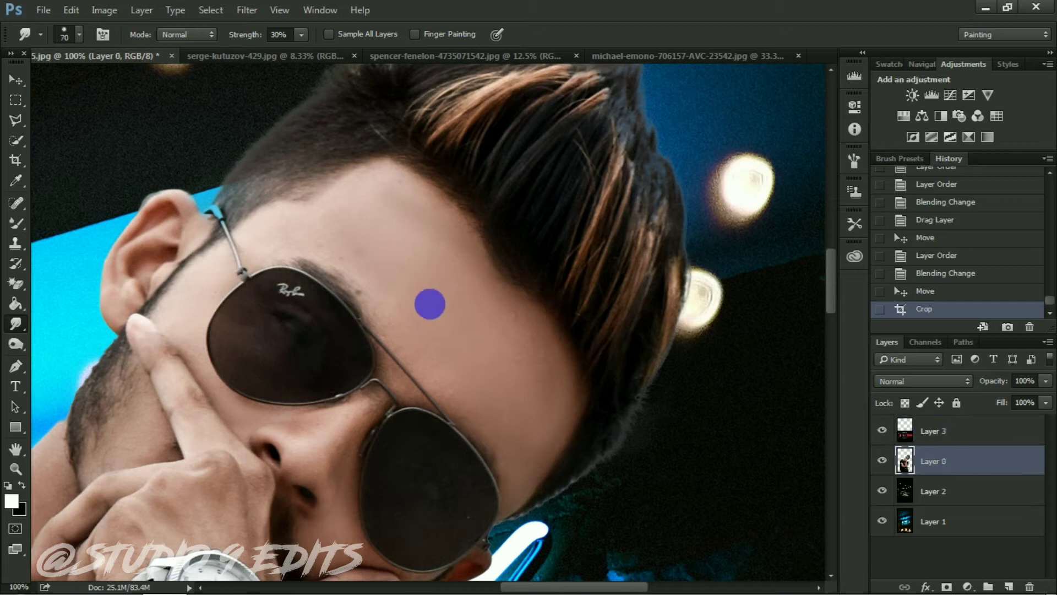
key("bracketright")
Step: Smudge the skin on the cheek, forehead and around the nose bridge
mouse_move(524, 329)
left_mouse_down()
mouse_move(391, 273)
mouse_move(480, 408)
left_mouse_up()
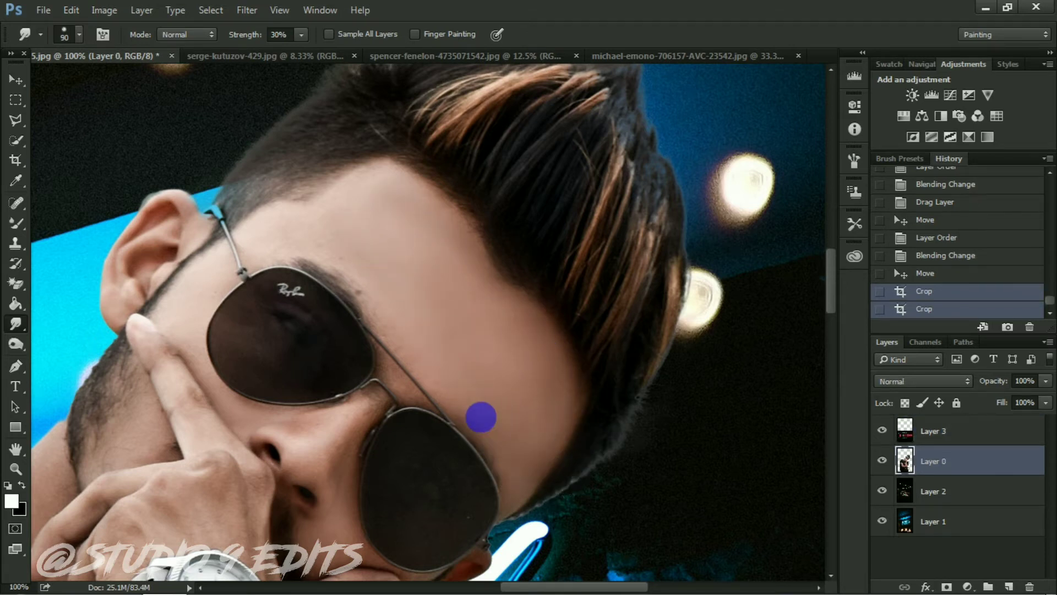
key("ctrl+plus")
key("bracketleft")
key("bracketleft")
key("bracketleft")
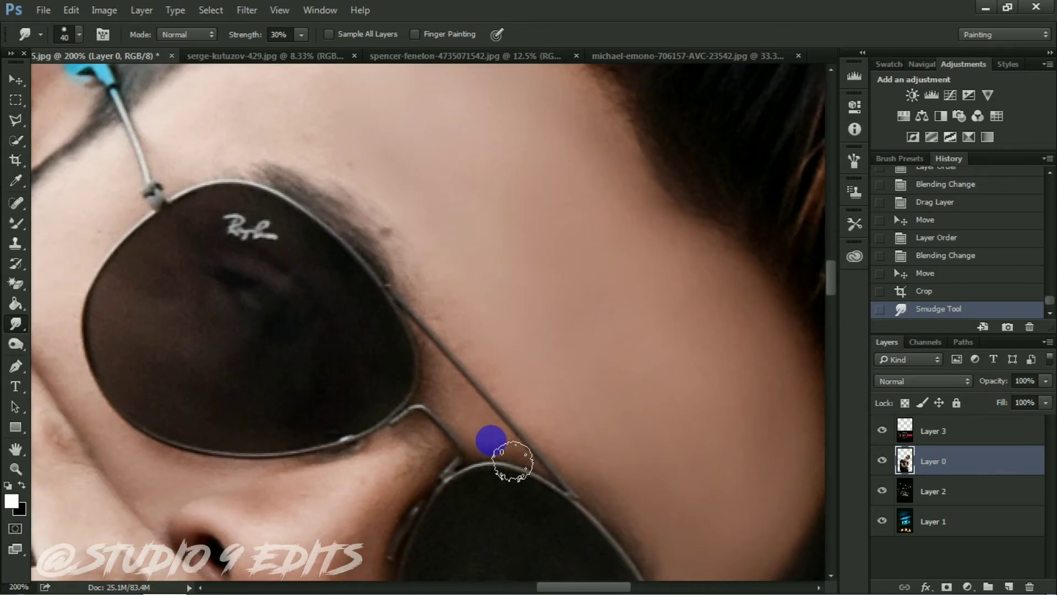
left_click_drag(440, 385, 448, 424)
key("ctrl+minus")
key("bracketright")
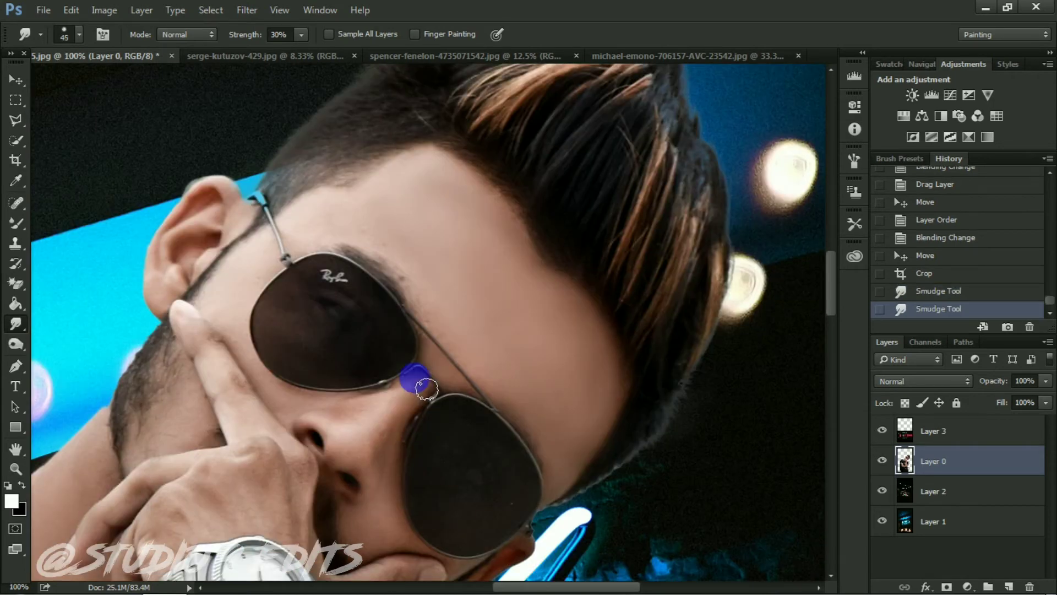
left_click_drag(401, 452, 388, 457)
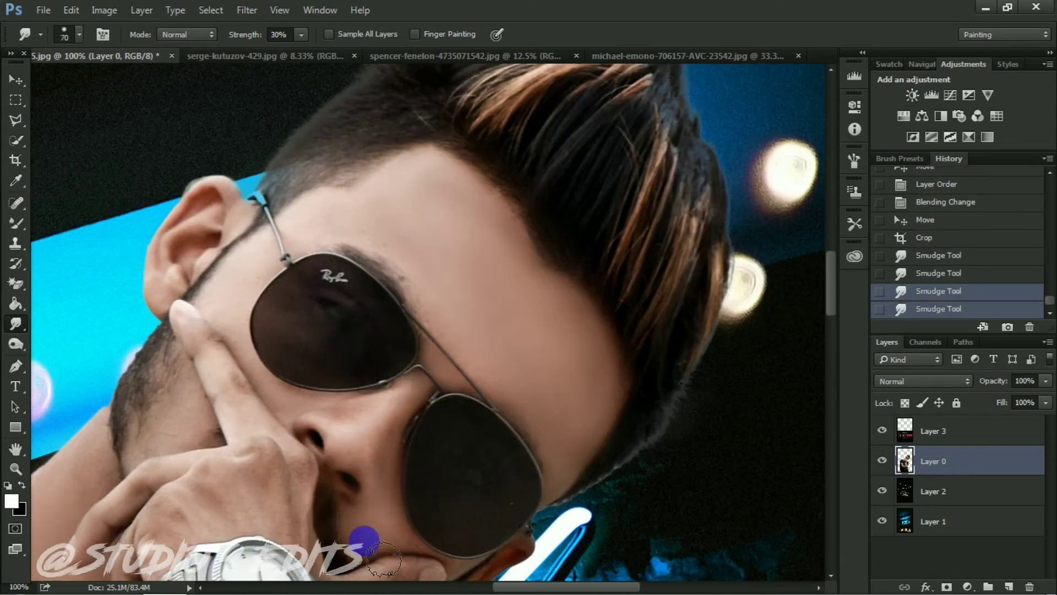
Step: Smudge the chin, nose and cheek beside the finger, then look over the neck
left_click_drag(407, 542, 374, 549)
key("bracketright")
key("bracketright")
key("bracketright")
left_click_drag(392, 464, 361, 420)
left_click_drag(297, 394, 254, 375)
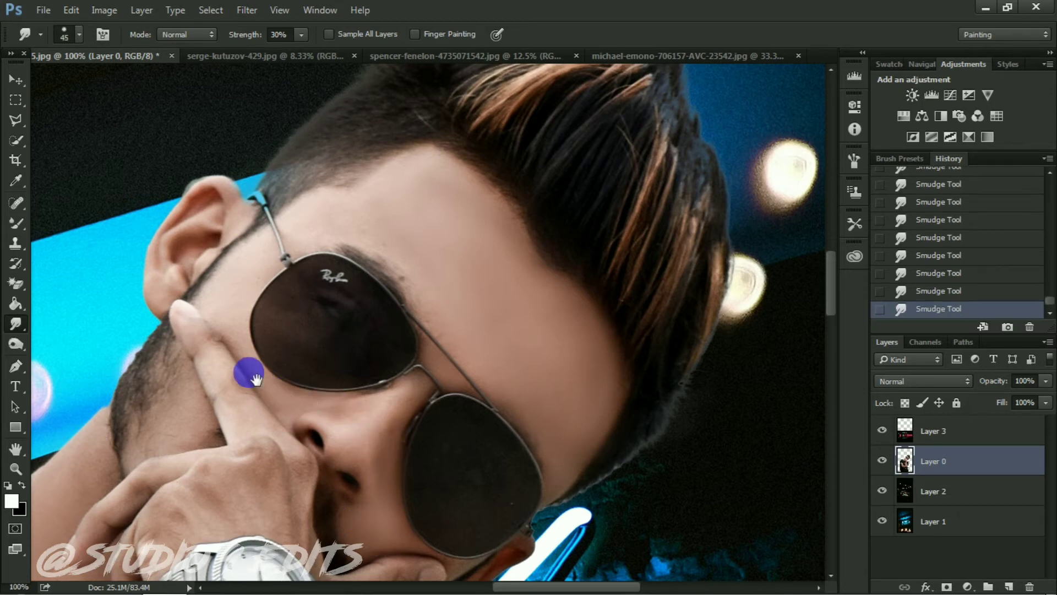
key("ctrl+minus")
key("bracketleft")
key("bracketleft")
key("bracketleft")
left_click_drag(392, 312, 472, 278)
key("bracketright")
key("bracketright")
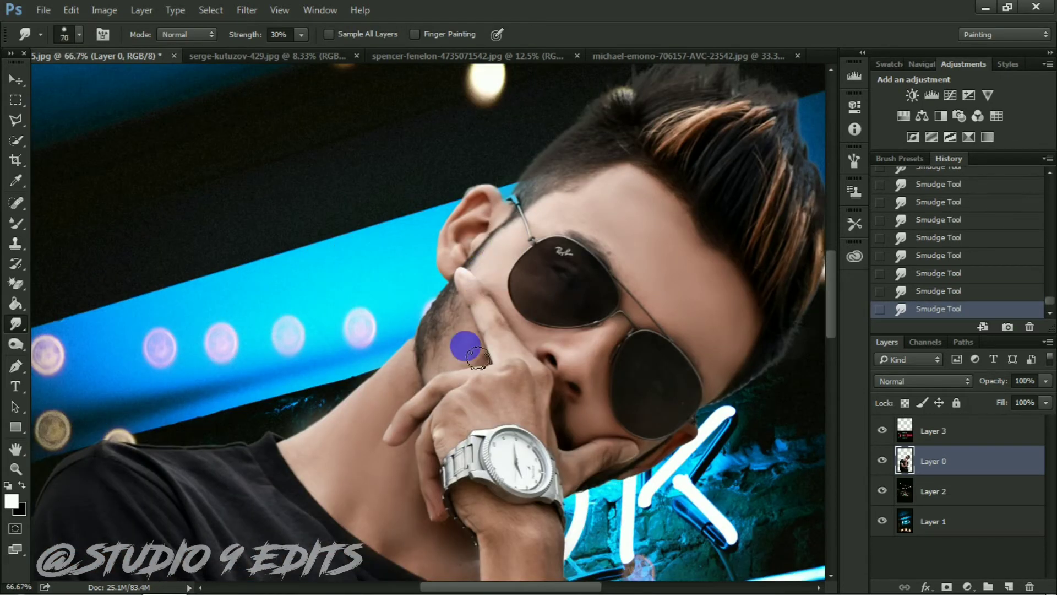
left_click_drag(531, 437, 567, 350)
key("bracketright")
key("bracketright")
key("bracketright")
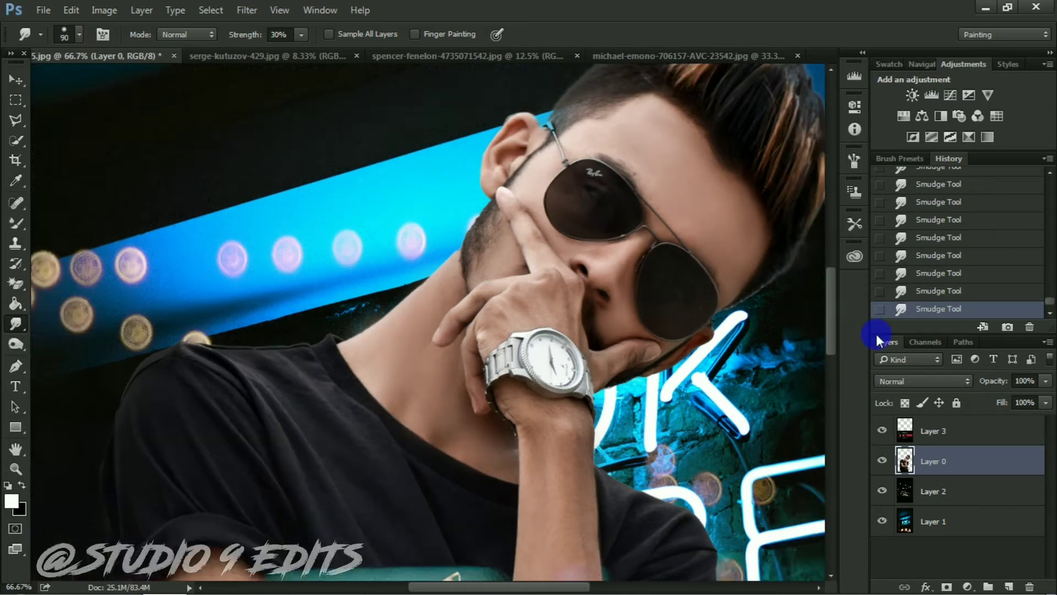
key("ctrl+minus")
key("ctrl+minus")
key("ctrl+minus")
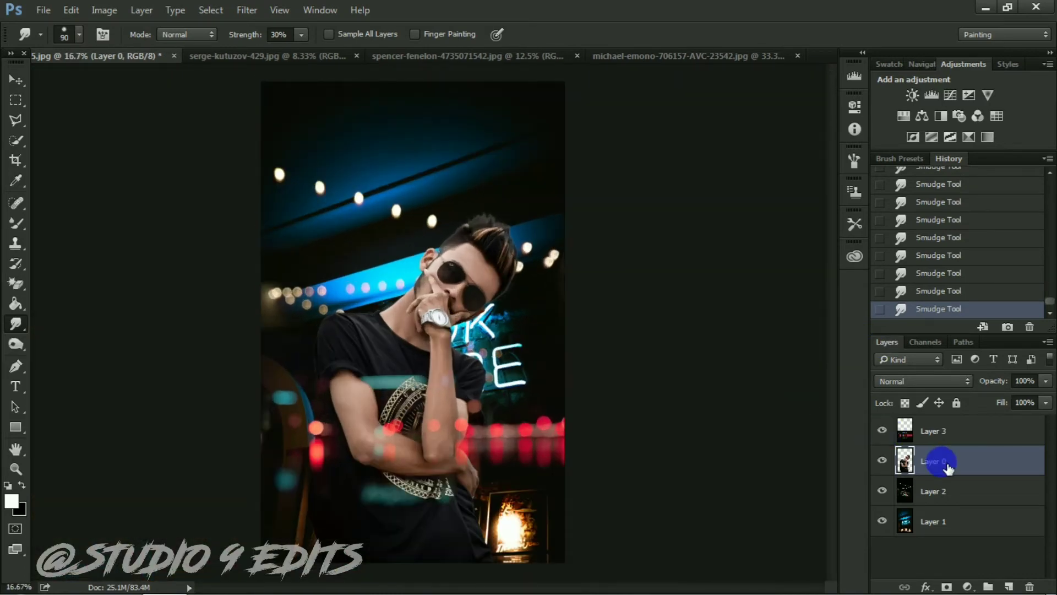
Step: Add Camera Raw graduated filters over the figure and head at about -3.55 exposure
left_click(246, 9)
left_click(274, 97)
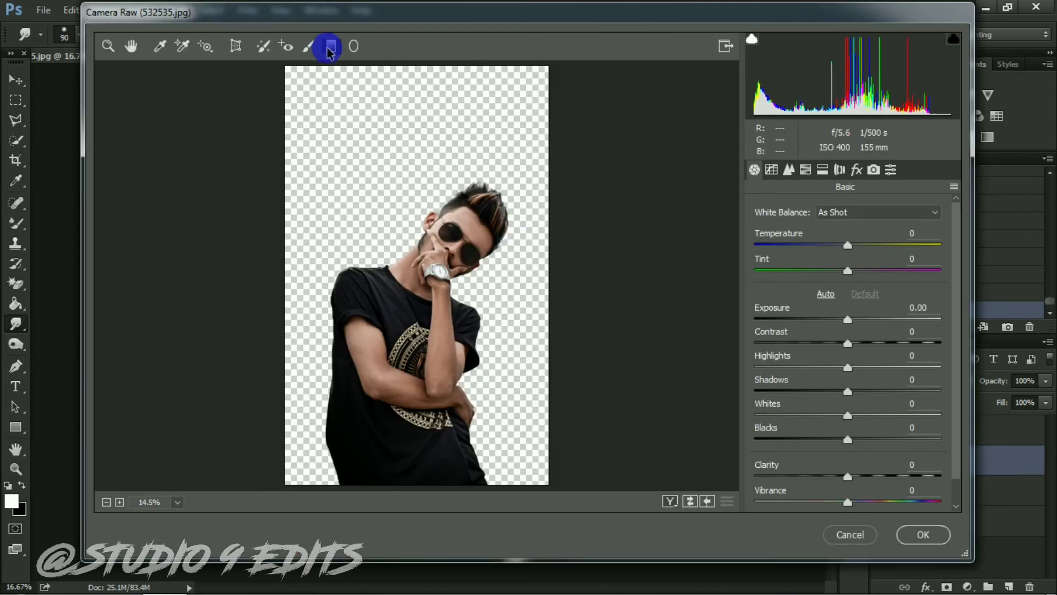
left_click(330, 46)
mouse_move(290, 281)
left_mouse_down()
mouse_move(362, 281)
mouse_move(356, 291)
mouse_move(301, 269)
mouse_move(297, 281)
mouse_move(310, 280)
left_mouse_up()
mouse_move(507, 174)
left_mouse_down()
mouse_move(493, 203)
mouse_move(507, 183)
left_mouse_up()
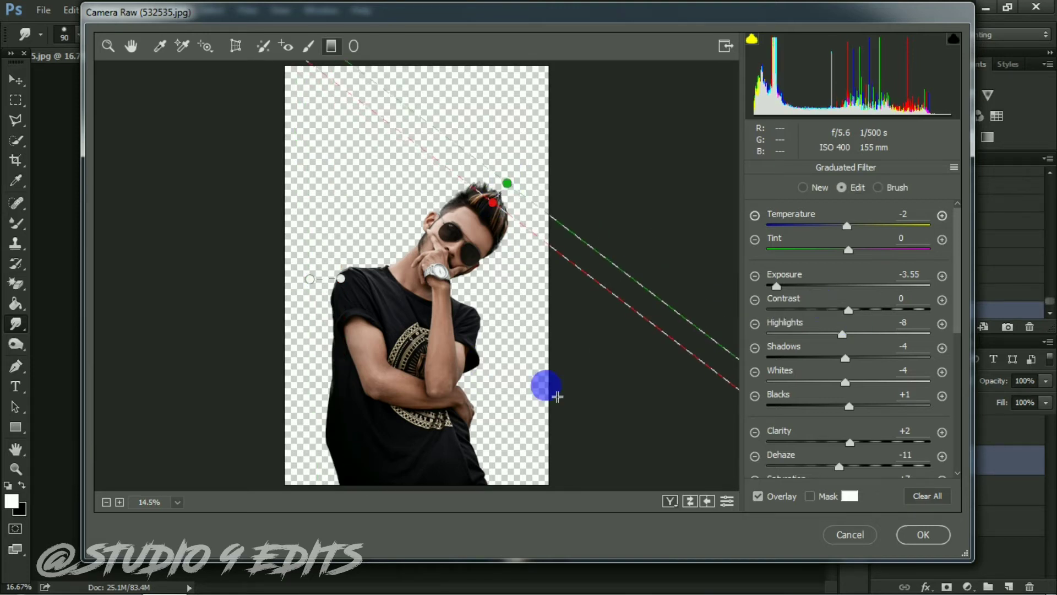
left_click(926, 534)
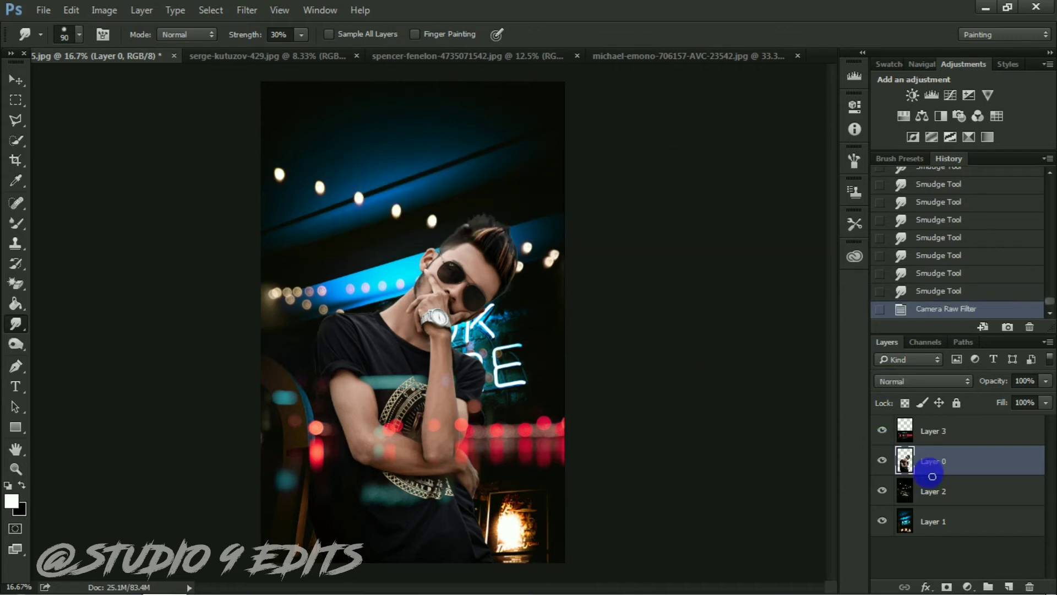
Step: Select the Layer 1 background photo and bring up the Tilt-Shift blur
left_click(15, 80)
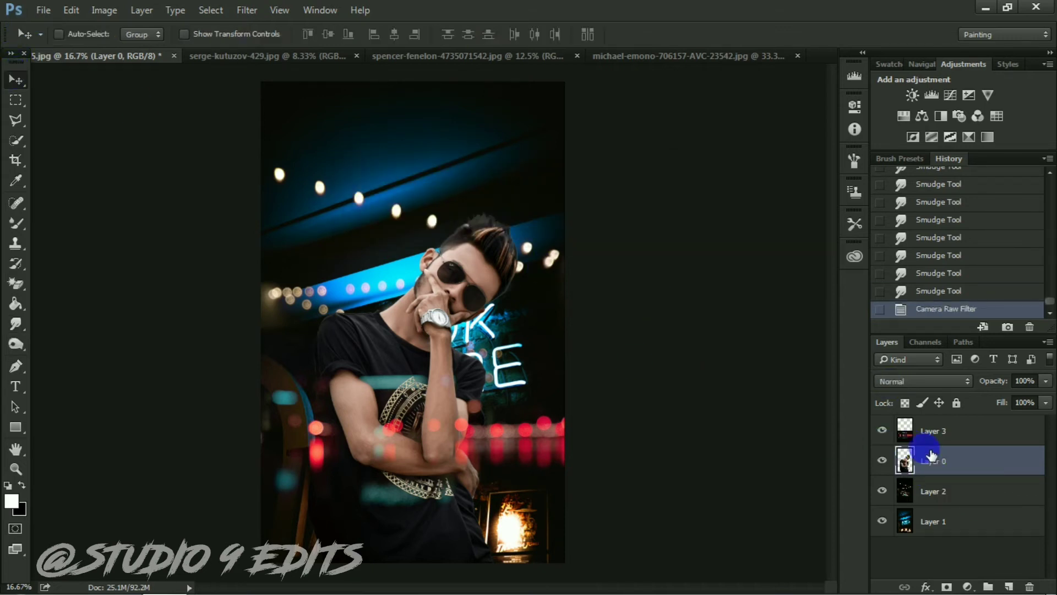
left_click(935, 492)
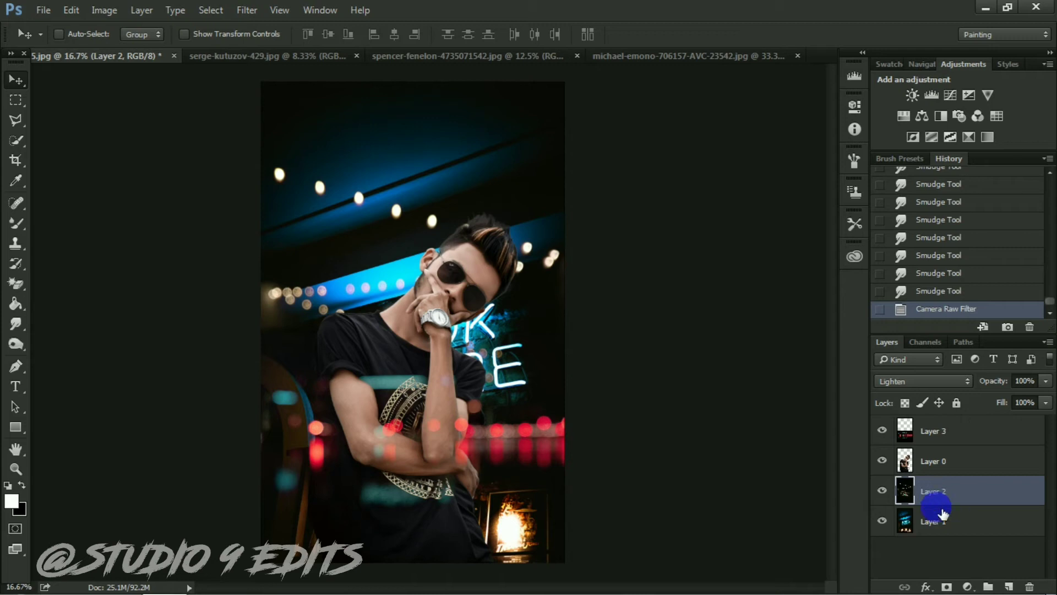
left_click(943, 520)
left_click(246, 10)
mouse_move(269, 196)
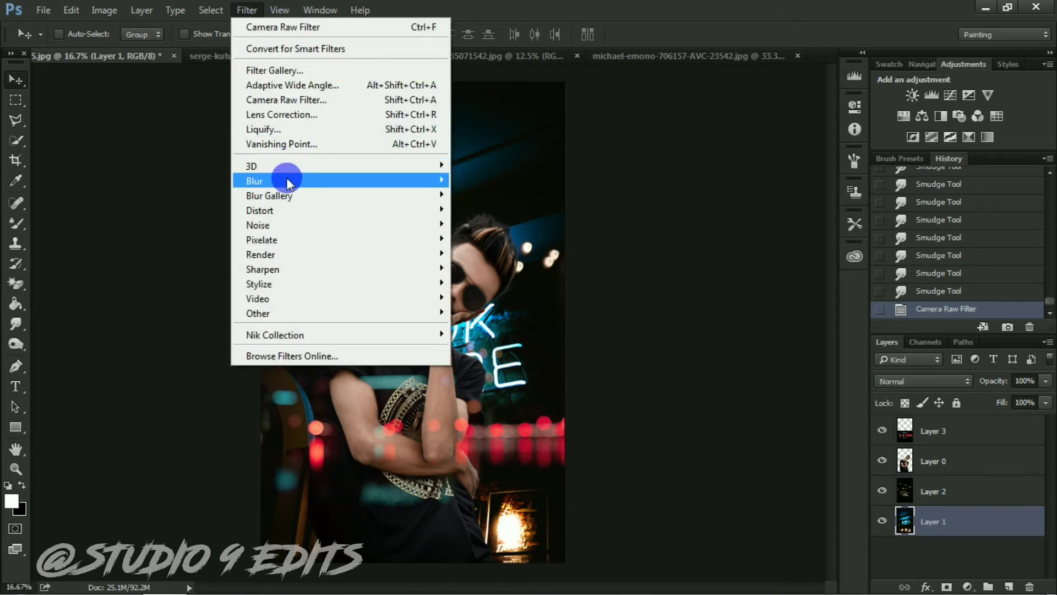
left_click(516, 231)
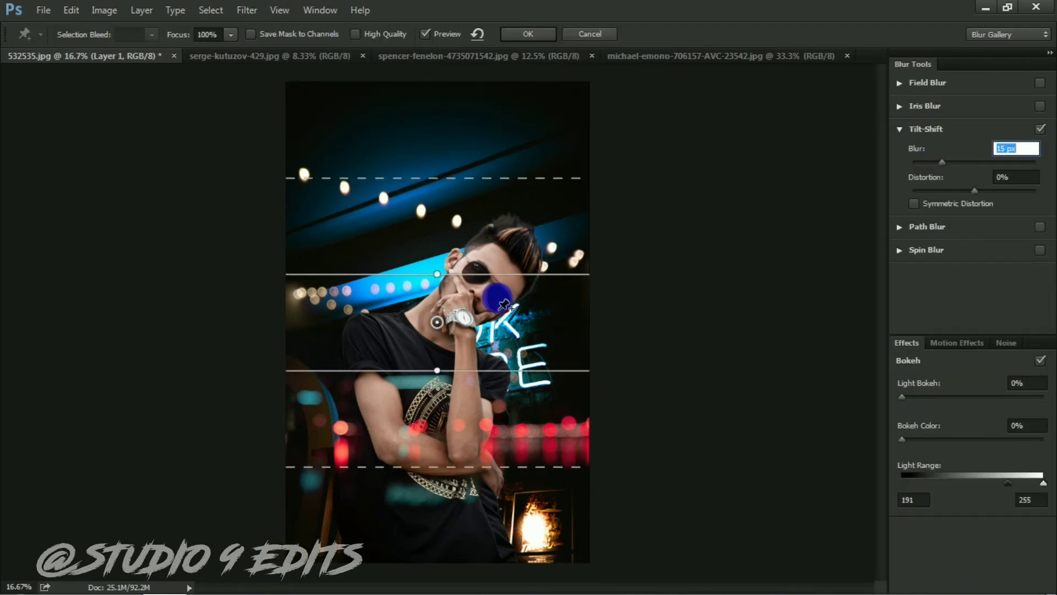
Step: Move the tilt-shift focus down, set Blur 40 px and Light Bokeh 44%, and apply
key("ctrl+minus")
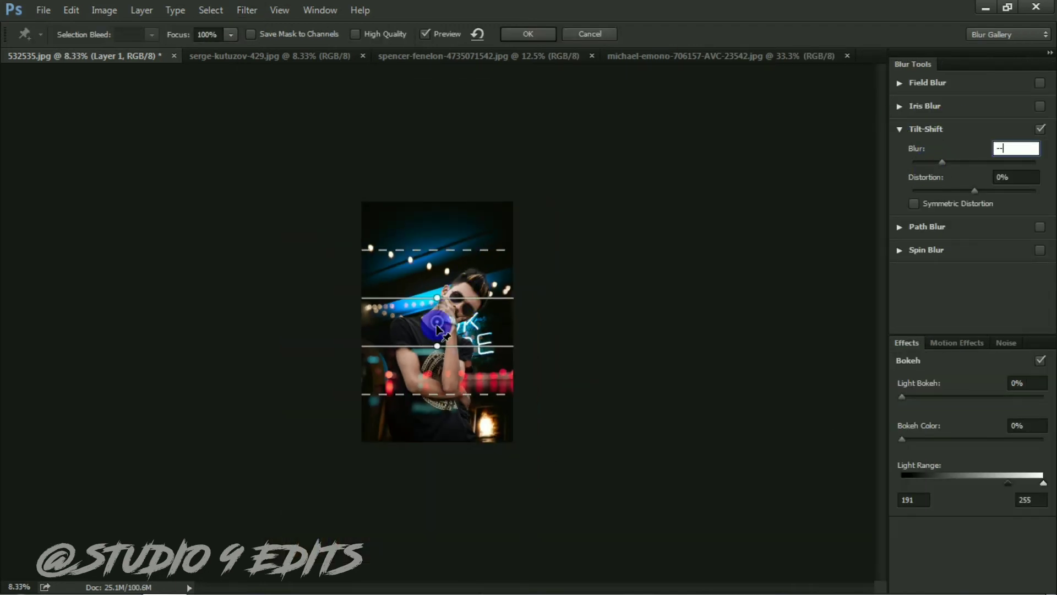
key("ctrl+minus")
left_click(460, 300)
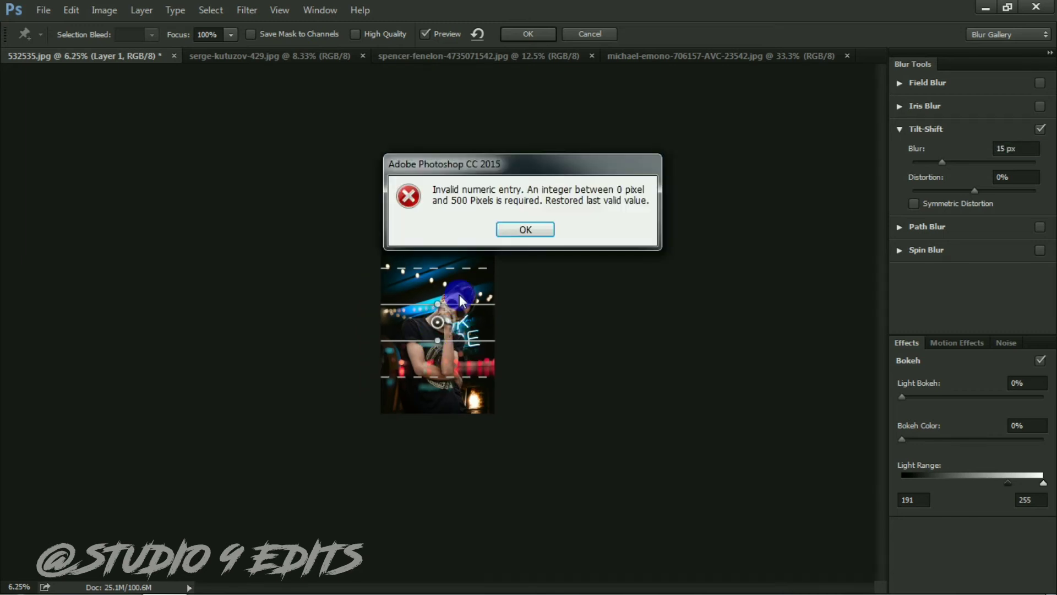
left_click(511, 230)
left_click_drag(438, 376, 436, 559)
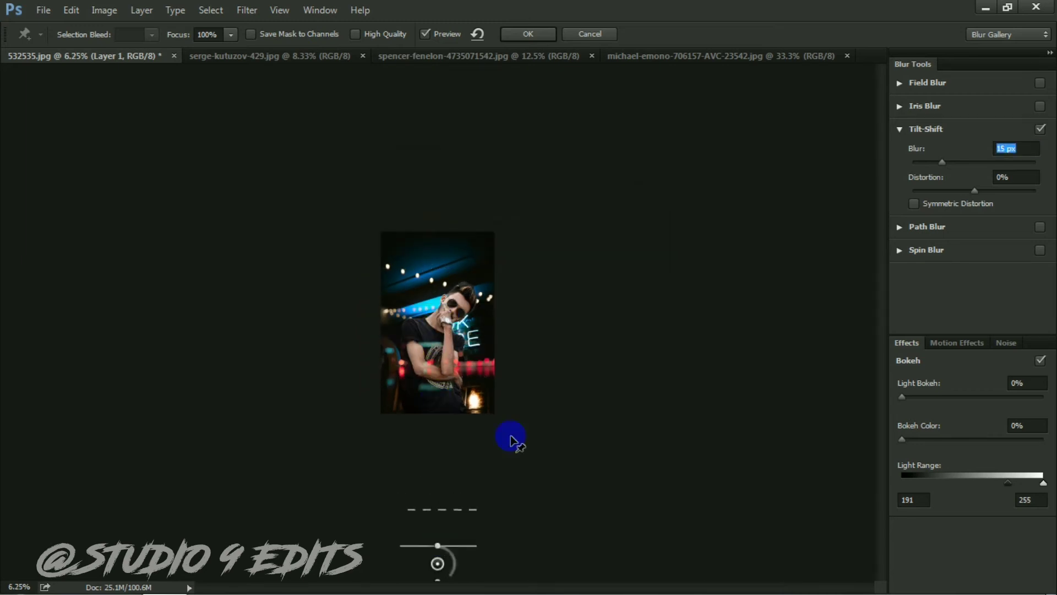
key("ctrl+plus")
key("ctrl+plus")
left_click_drag(941, 161, 963, 162)
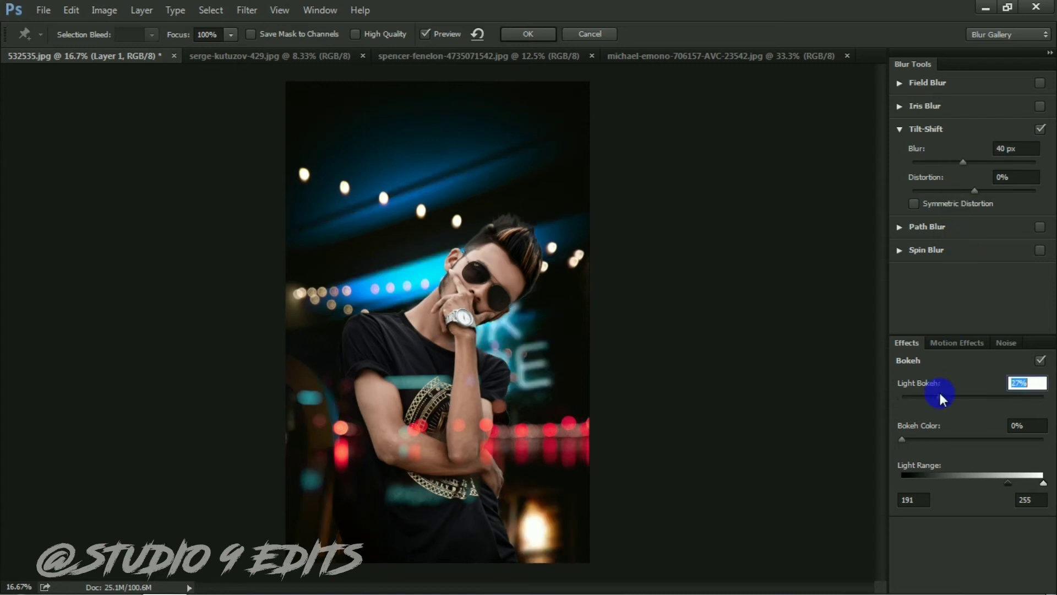
left_click_drag(939, 392, 964, 392)
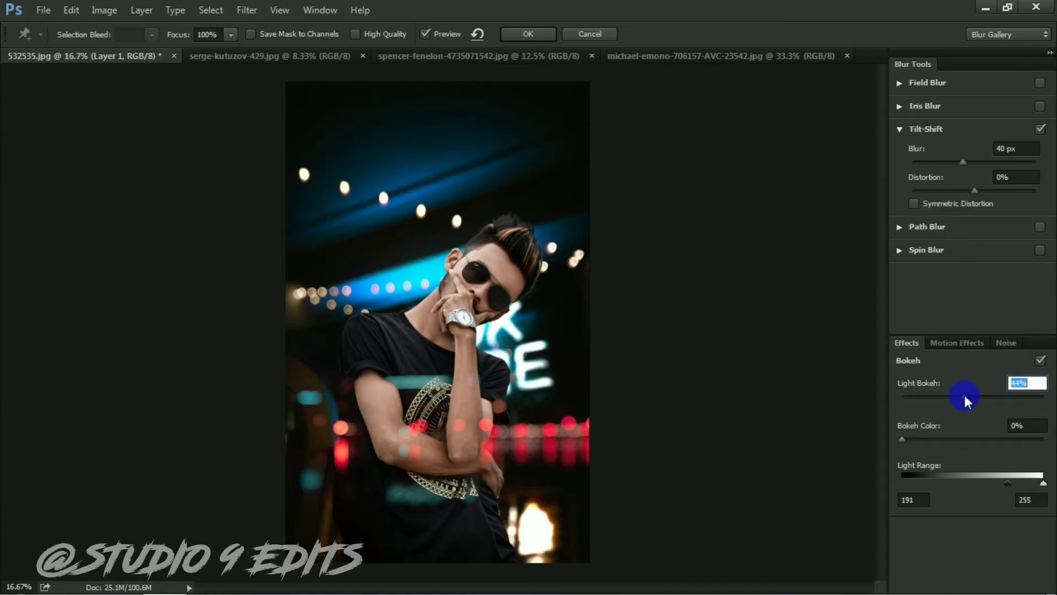
left_click(529, 34)
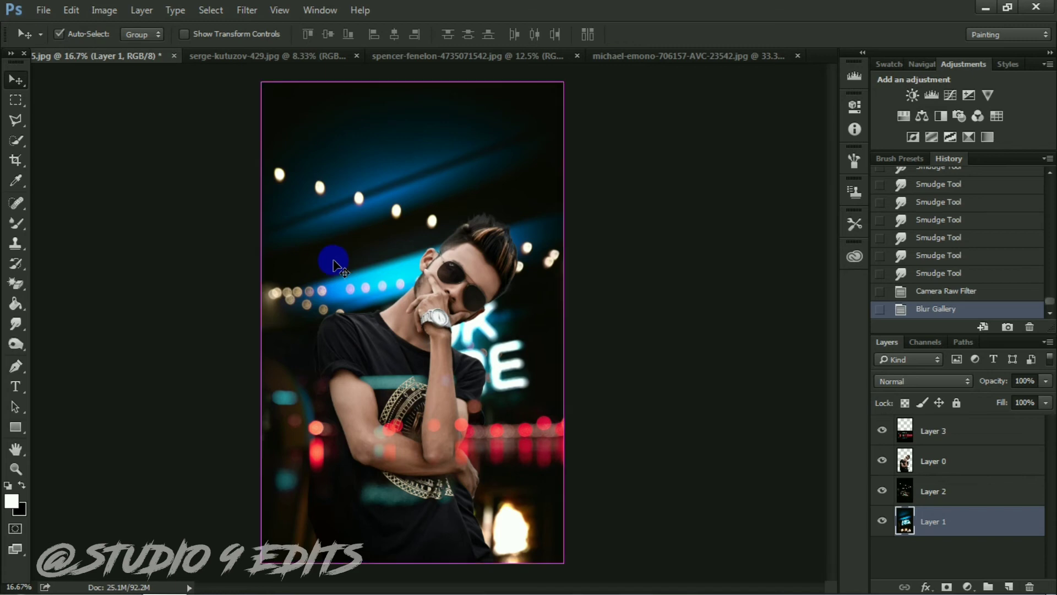
Step: Grade Layer 0 in Camera Raw with Shadows -23 and Blacks -18
key("ctrl+minus")
key("ctrl+minus")
key("ctrl+plus")
key("ctrl+plus")
left_click(932, 461)
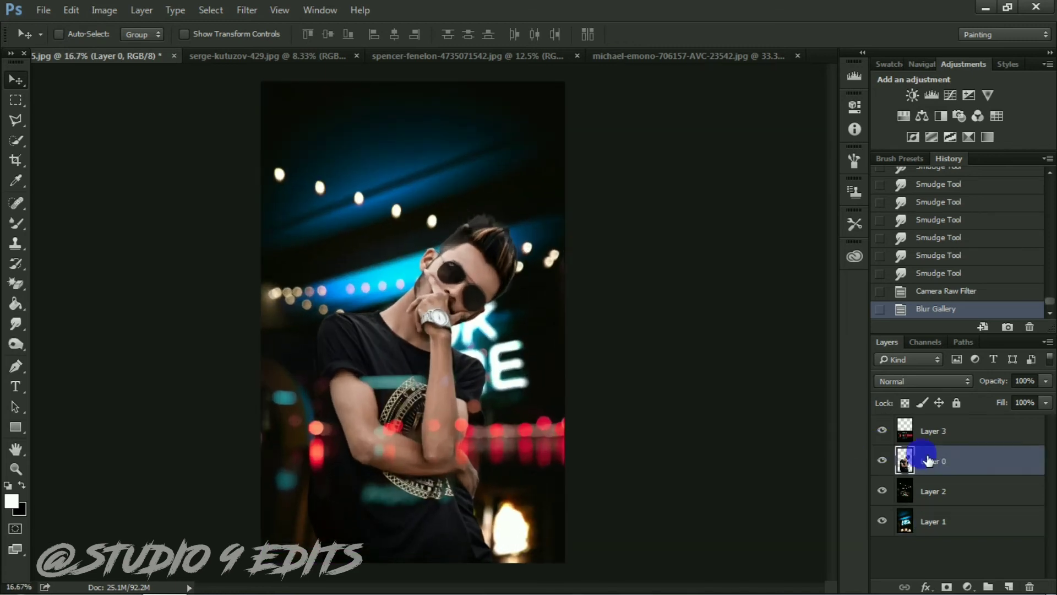
left_click(253, 11)
left_click(286, 98)
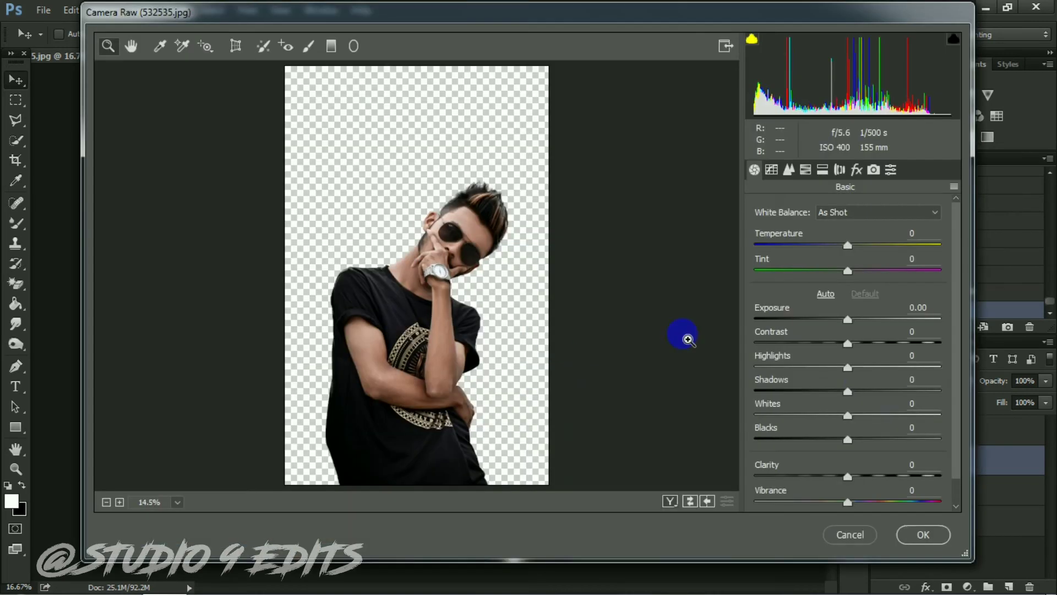
left_click_drag(830, 389, 826, 390)
left_click_drag(830, 440, 831, 439)
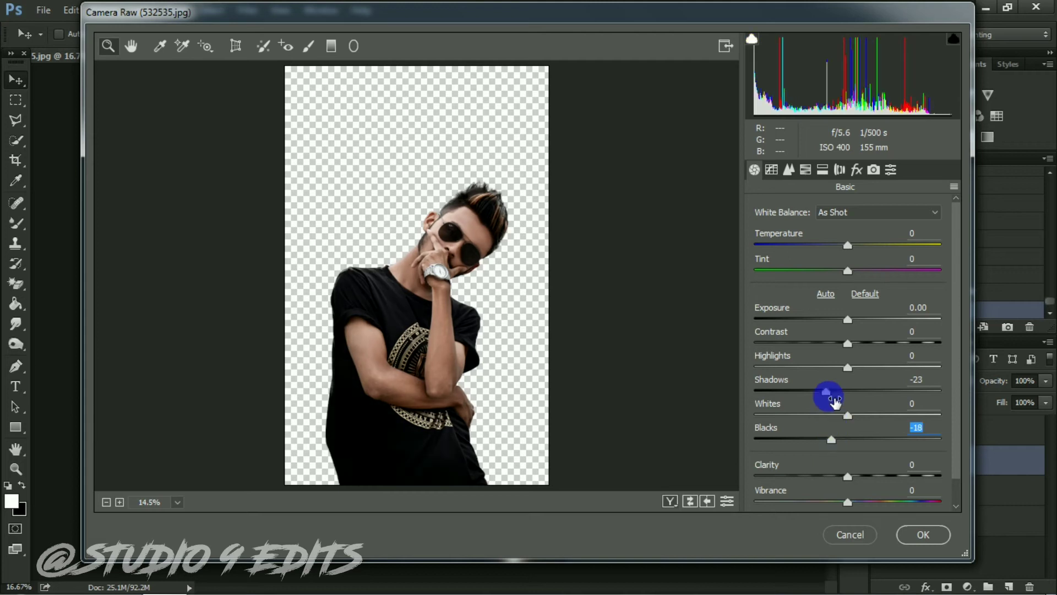
left_click(921, 533)
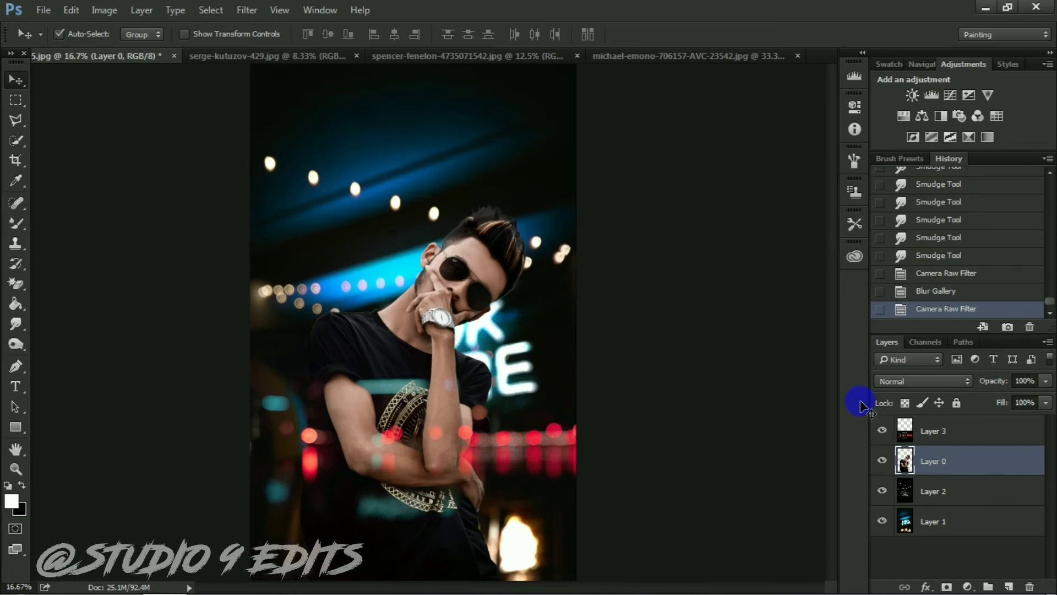
Step: Add a new empty Layer 4 above the cutout and switch to the Brush tool
left_click(1008, 585)
scroll(441, 248, "up", 1)
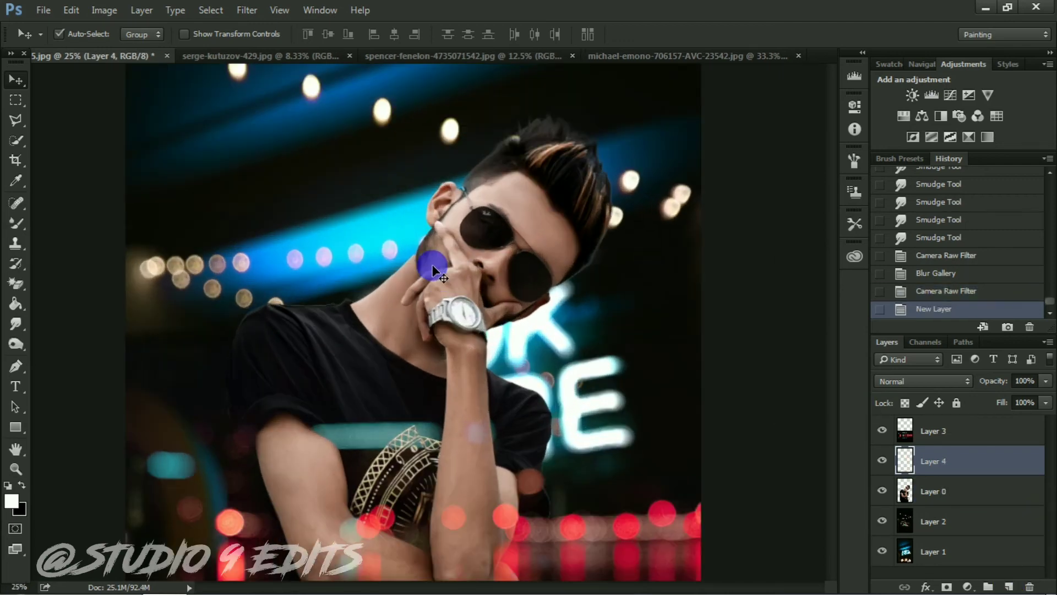
scroll(450, 220, "up", 1)
scroll(468, 281, "up", 2)
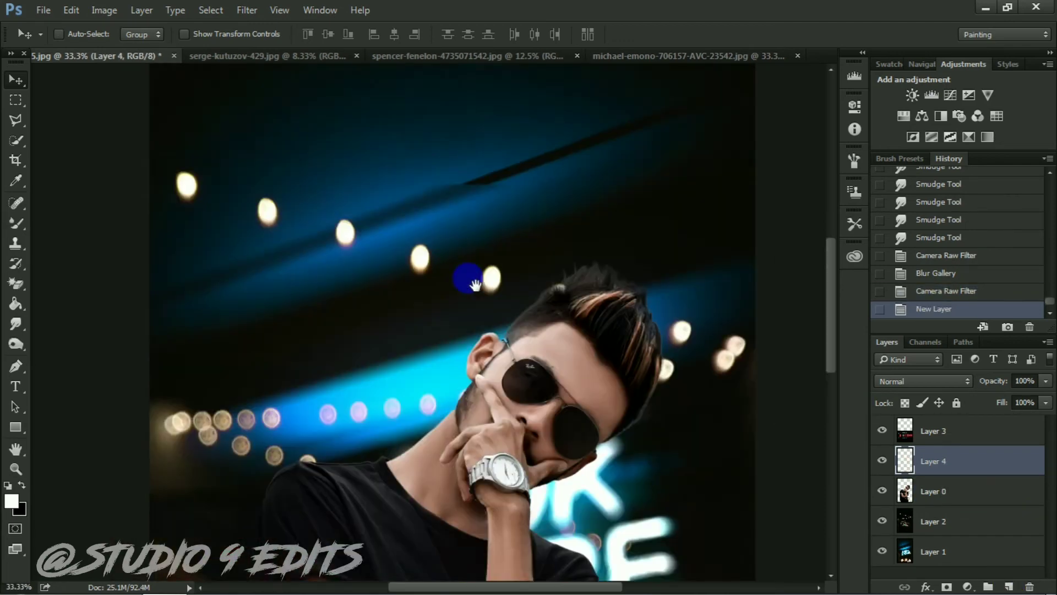
scroll(543, 366, "up", 1)
scroll(590, 442, "up", 1)
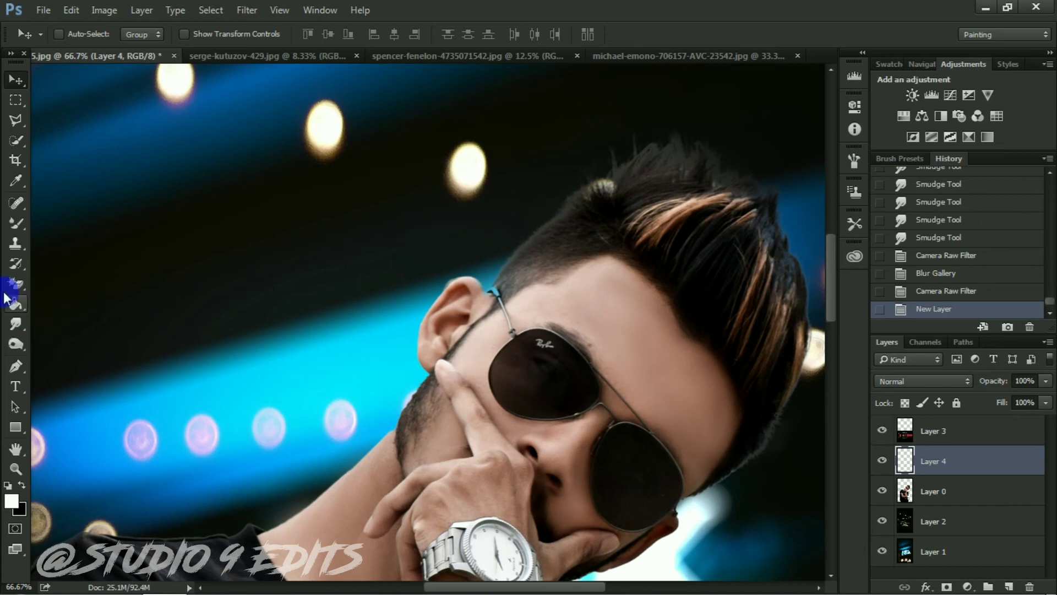
key("ctrl+0")
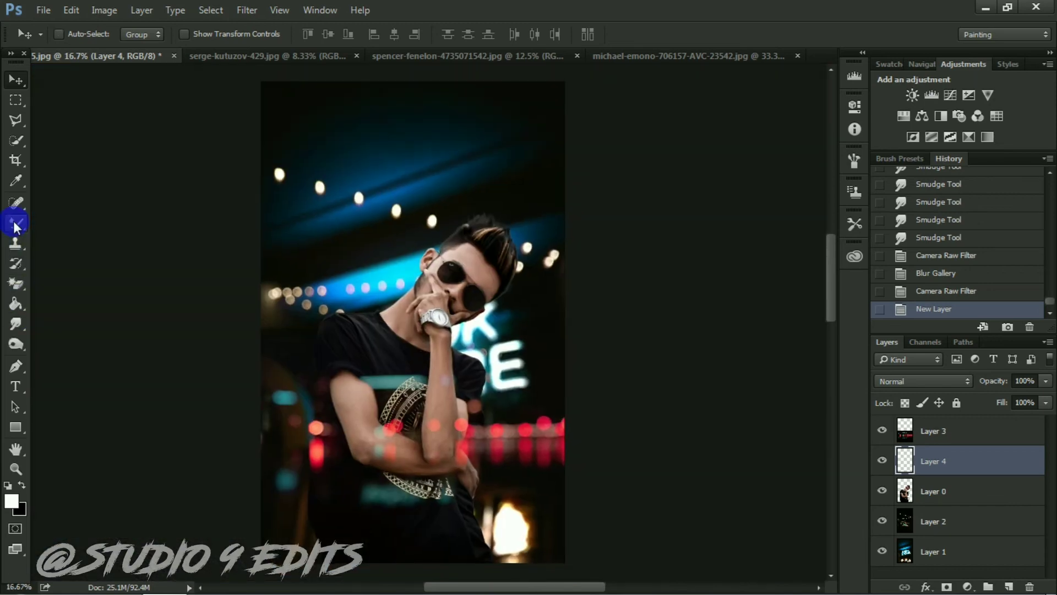
left_click(15, 223)
Step: Sample cyan from the background lights and paint it along the neck and shoulder
key("ctrl+plus")
key("ctrl+plus")
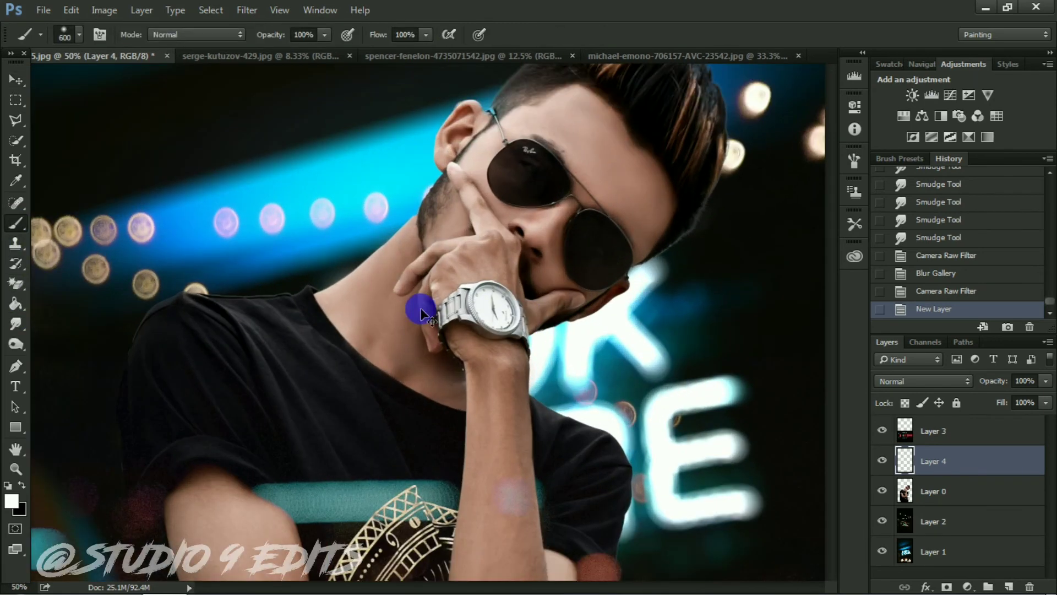
key("ctrl+plus")
key("bracketleft")
key("bracketleft")
key("bracketleft")
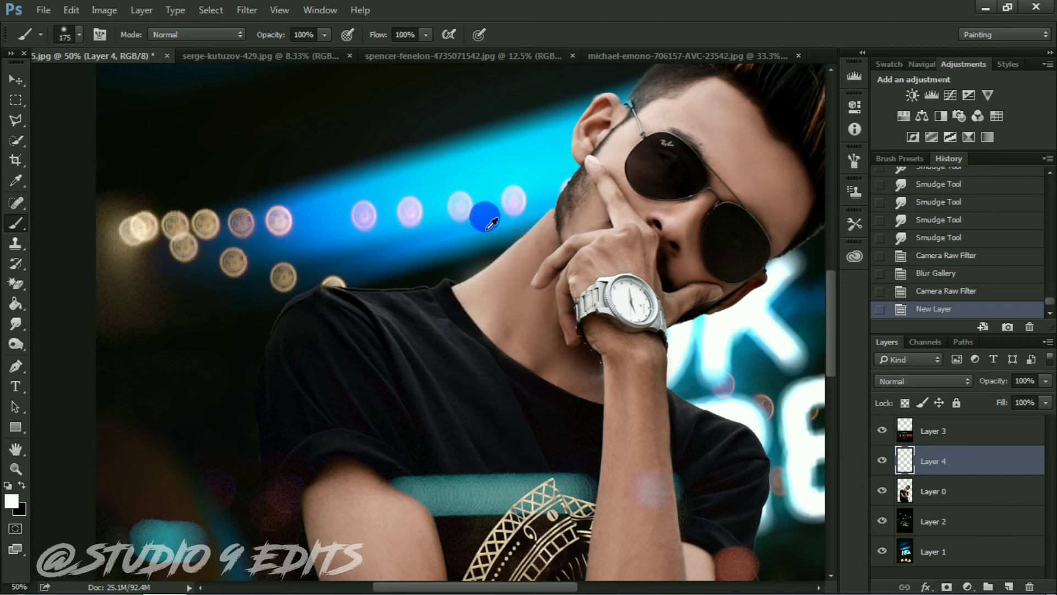
left_click(542, 221, "alt")
mouse_move(563, 231)
left_mouse_down()
mouse_move(485, 283)
mouse_move(309, 278)
left_mouse_up()
left_click(924, 381)
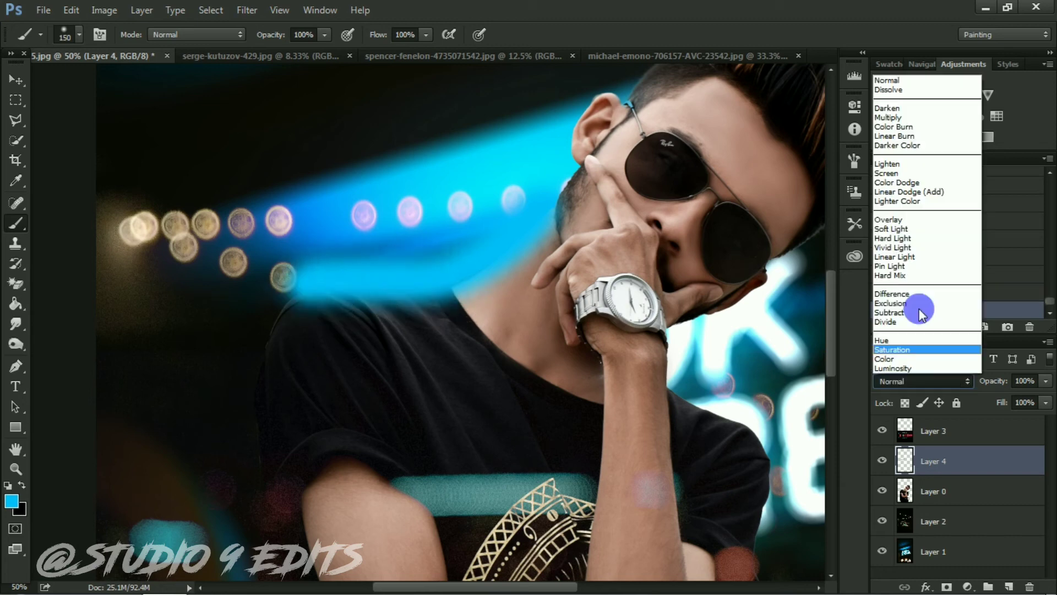
Step: Set Layer 4 to Soft Light and paint blue and red glows over the arm and torso
left_click(891, 228)
key("ctrl+minus")
left_click_drag(529, 313, 407, 256)
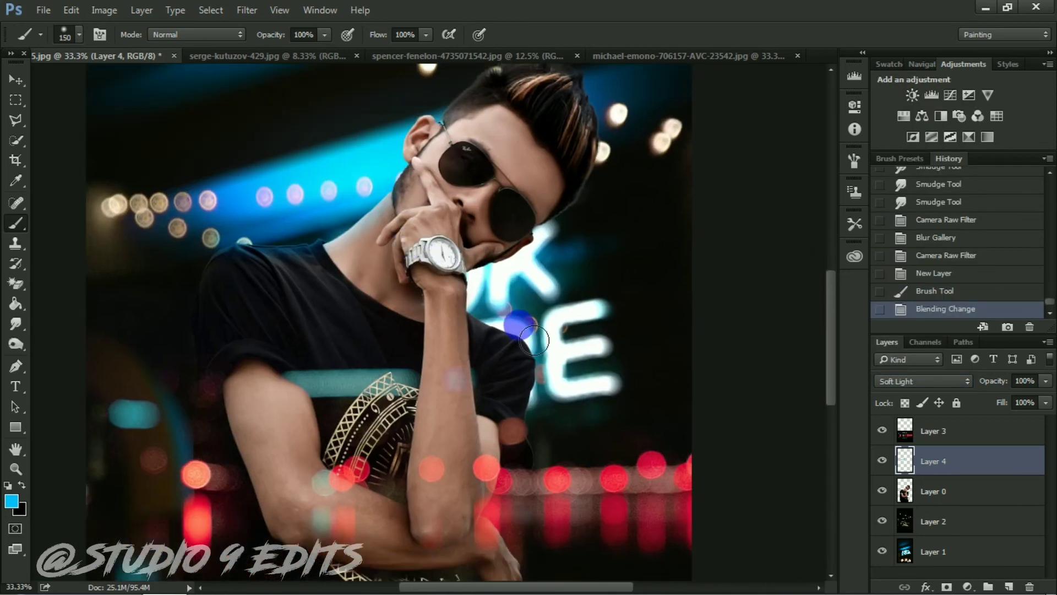
left_click_drag(502, 329, 542, 479)
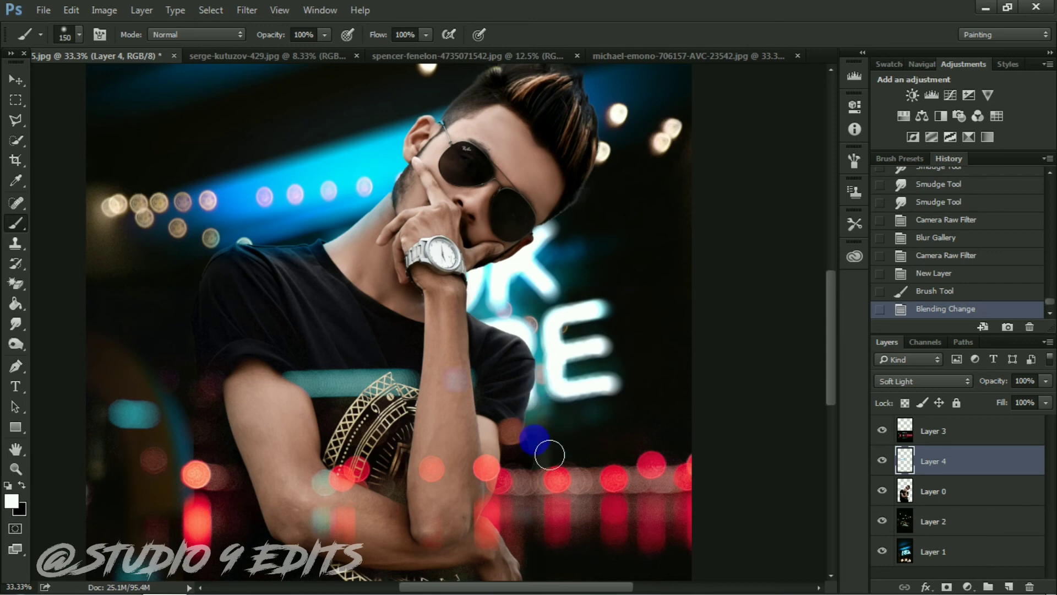
mouse_move(512, 556)
left_mouse_down()
mouse_move(445, 400)
mouse_move(478, 270)
left_mouse_up()
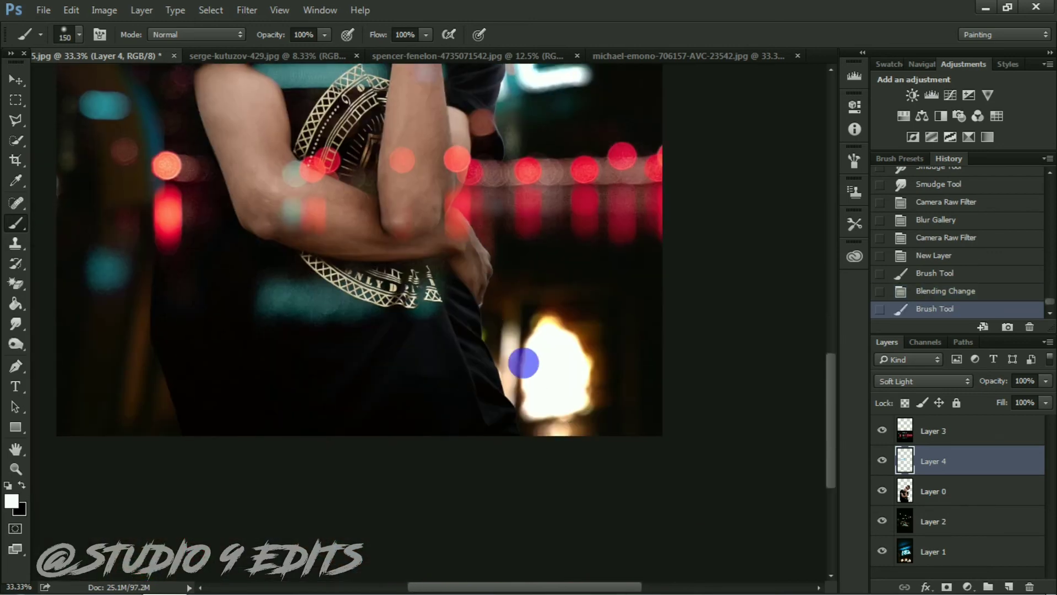
mouse_move(523, 363)
left_mouse_down()
mouse_move(512, 385)
mouse_move(537, 457)
left_mouse_up()
left_click_drag(243, 307, 537, 282)
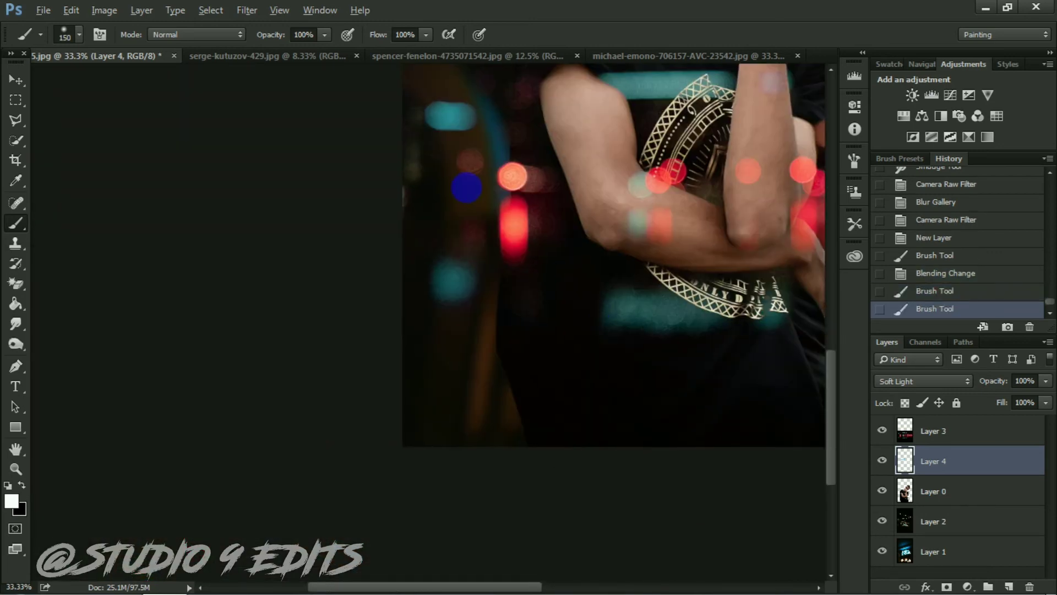
left_click_drag(466, 188, 395, 309)
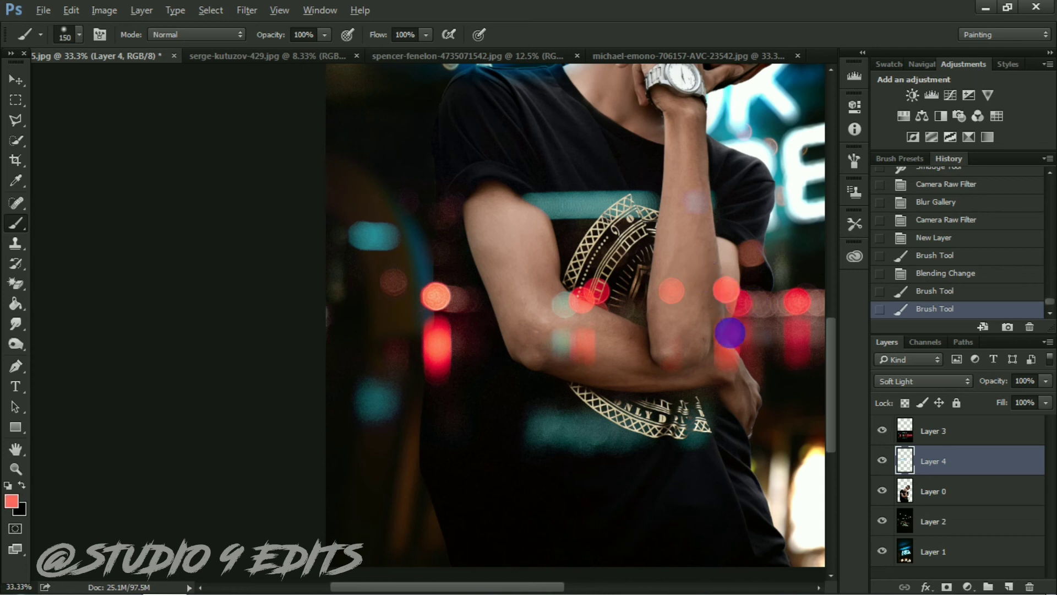
mouse_move(741, 355)
left_mouse_down()
mouse_move(762, 382)
mouse_move(585, 384)
mouse_move(752, 423)
left_mouse_up()
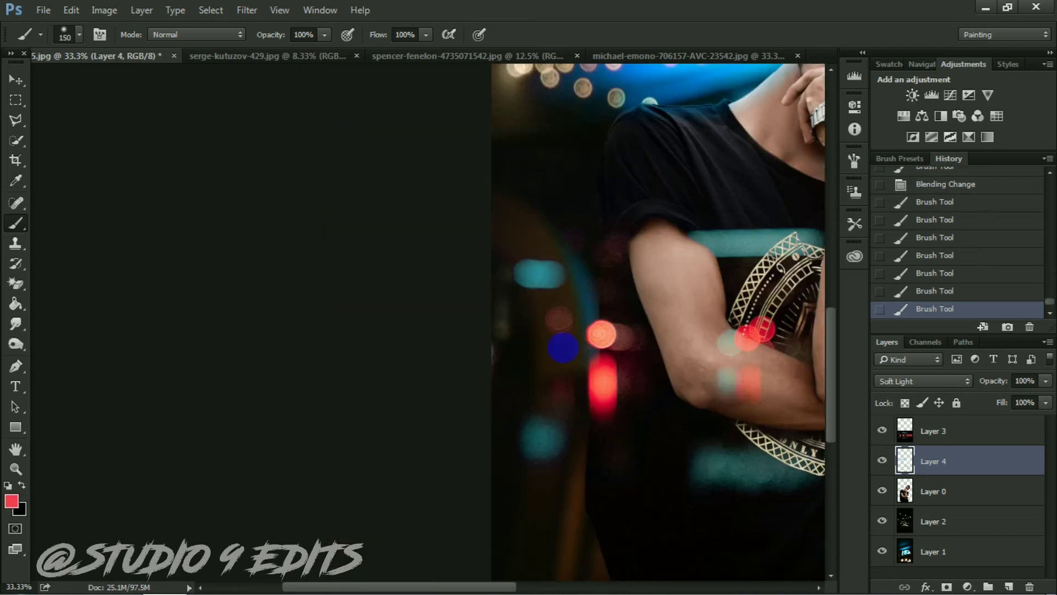
Step: Sample teal and light cyan from the background and paint a cyan glow along the jaw
left_click(585, 300, "alt")
key("ctrl+z")
left_click(599, 419)
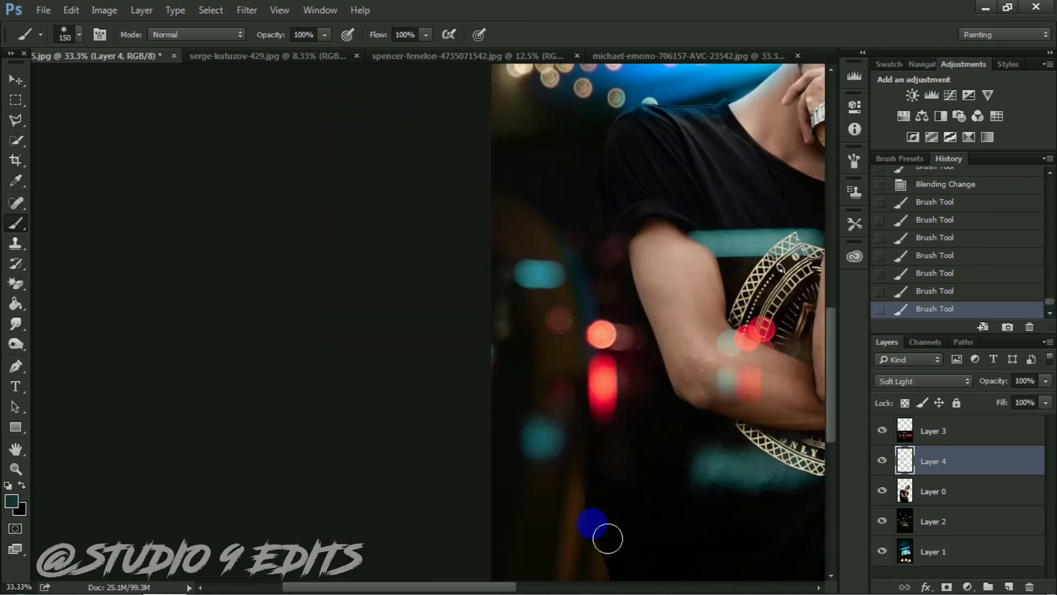
key("ctrl+minus")
key("ctrl+minus")
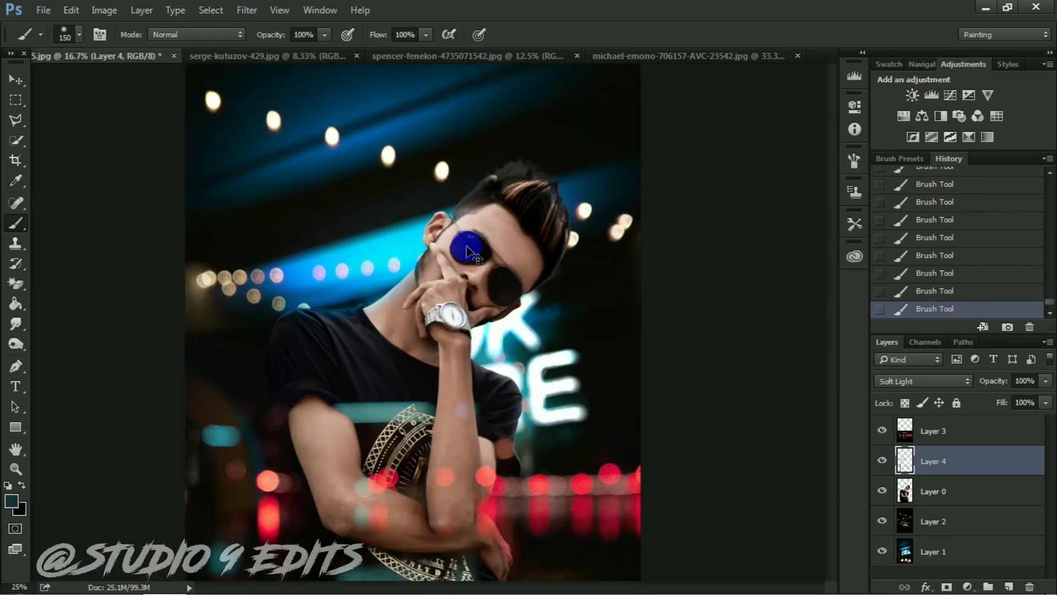
key("ctrl+plus")
key("ctrl+plus")
key("ctrl+plus")
key("ctrl+plus")
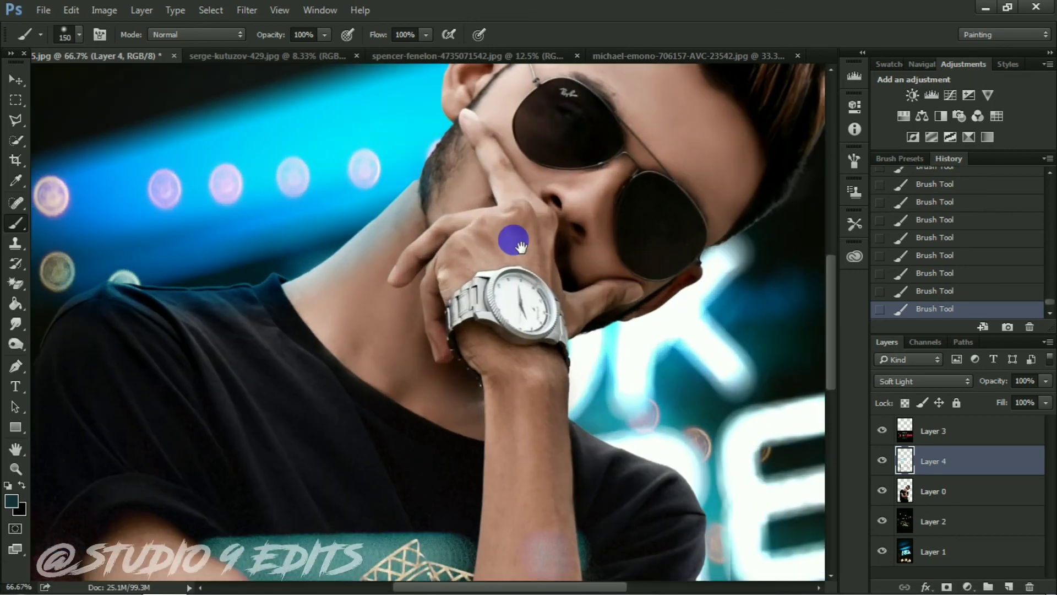
left_click_drag(521, 246, 545, 314)
left_click(540, 329, "alt")
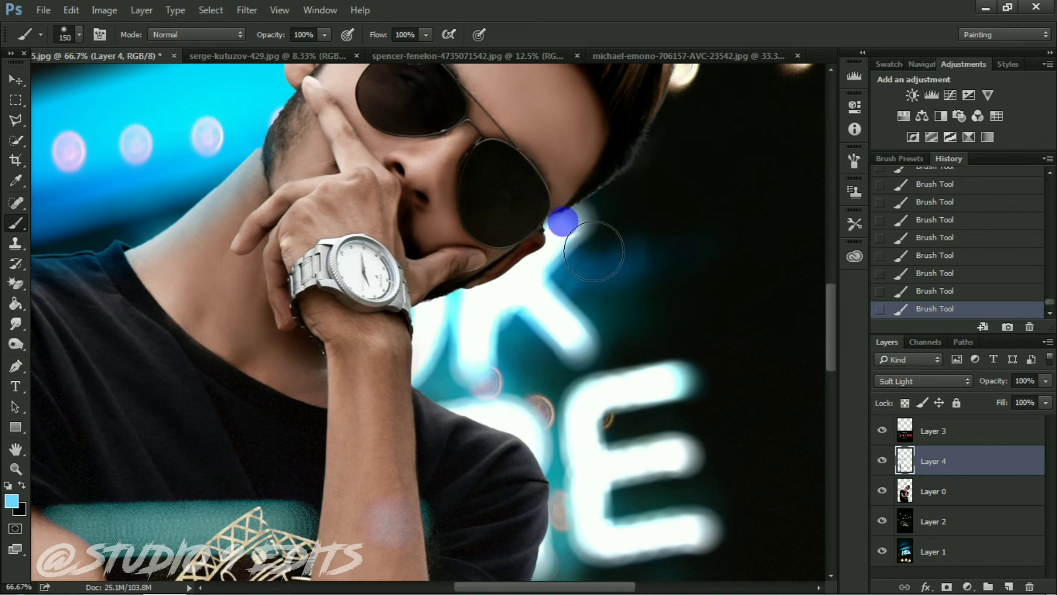
left_click_drag(548, 229, 496, 330)
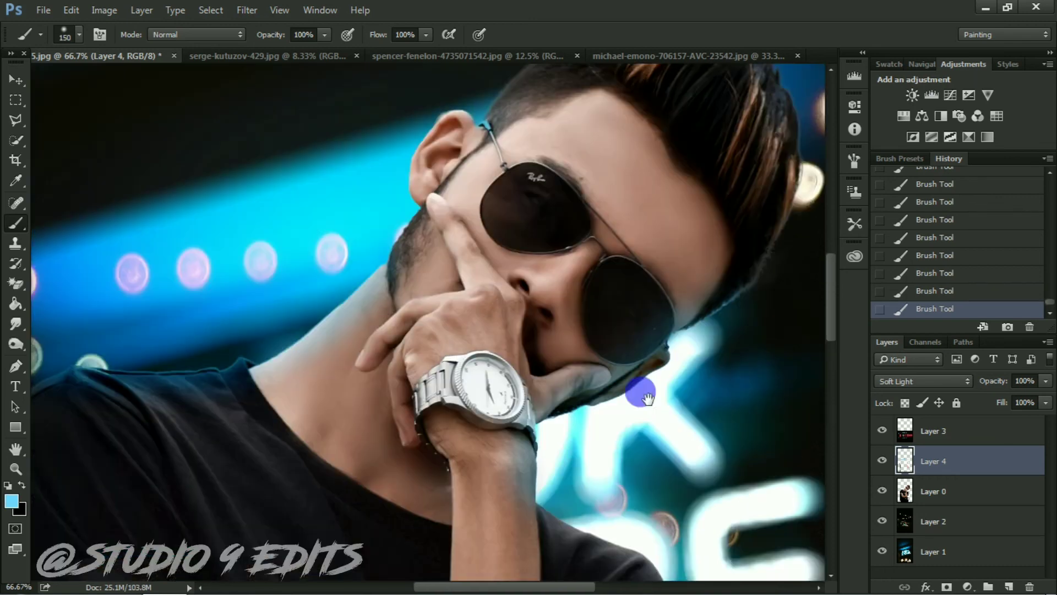
Step: Undo the accidental move, fit the image on screen and keep Soft Light blending
mouse_move(614, 182)
left_mouse_down()
mouse_move(524, 203)
mouse_move(481, 257)
left_mouse_up()
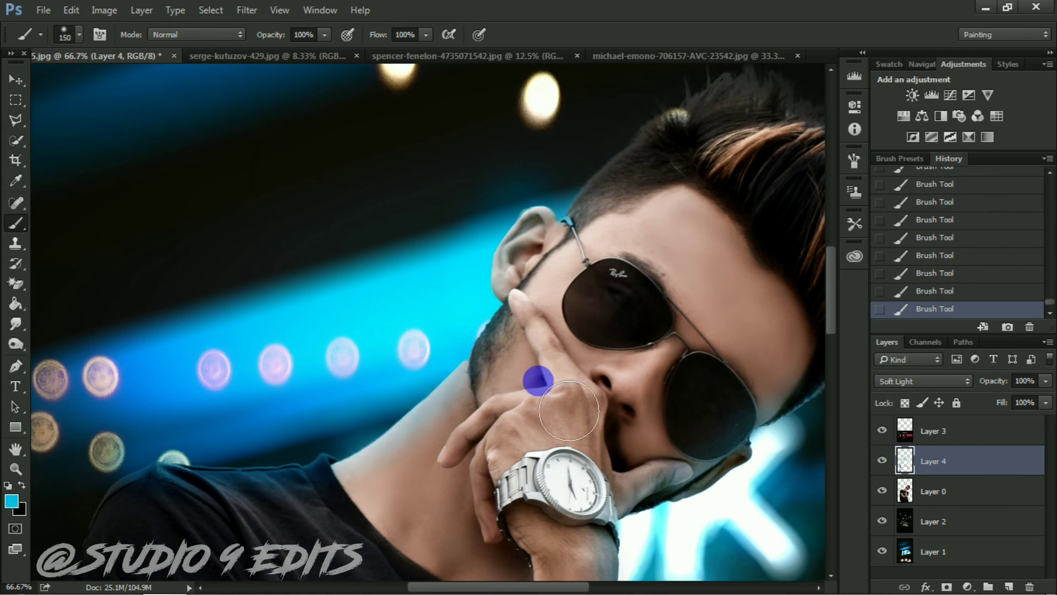
left_click(539, 380, "ctrl")
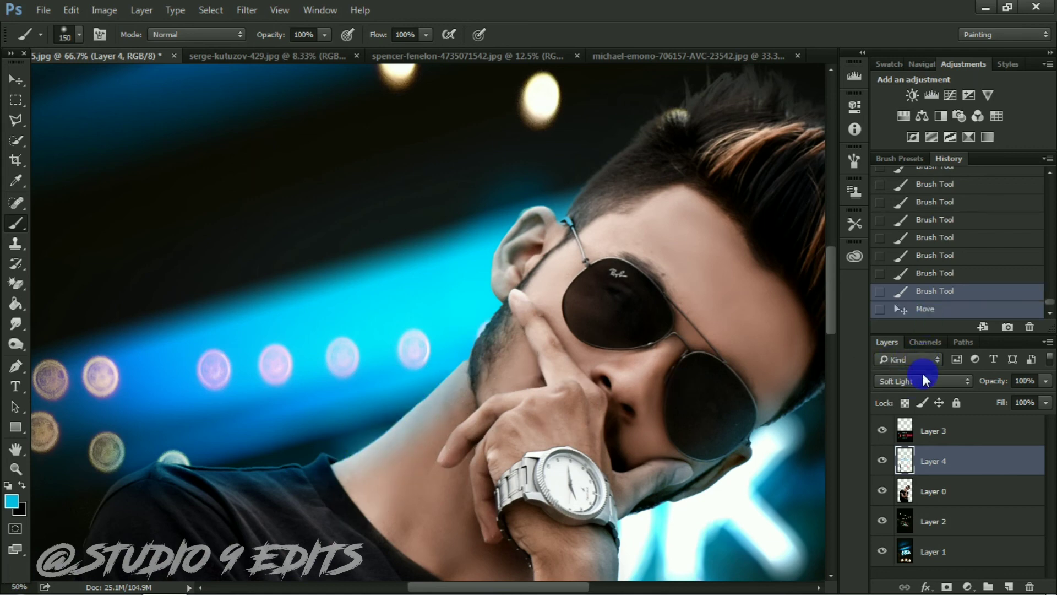
key("ctrl+minus")
key("ctrl+minus")
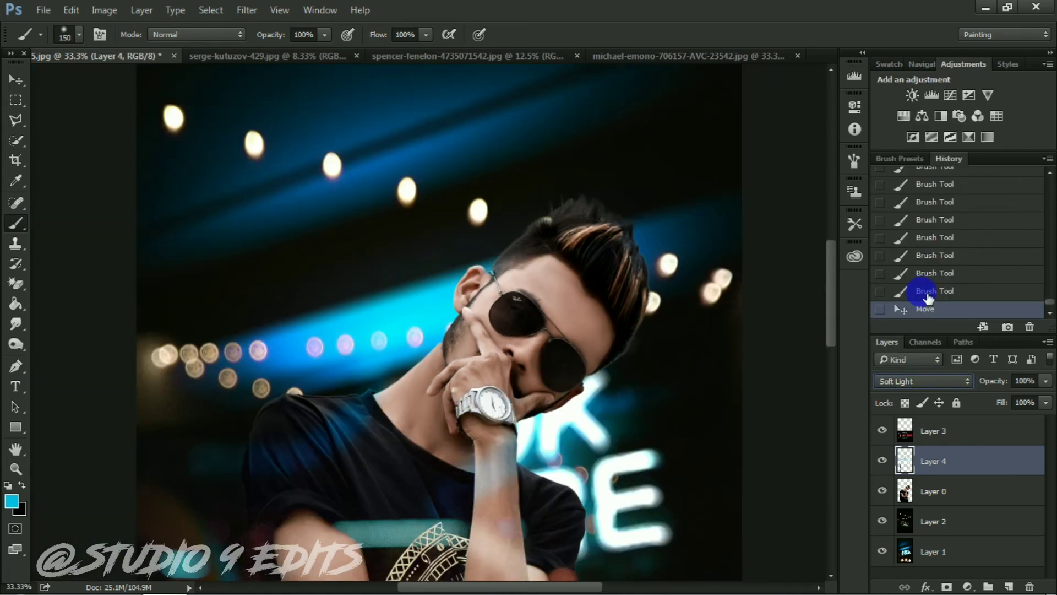
left_click(925, 292)
key("ctrl+0")
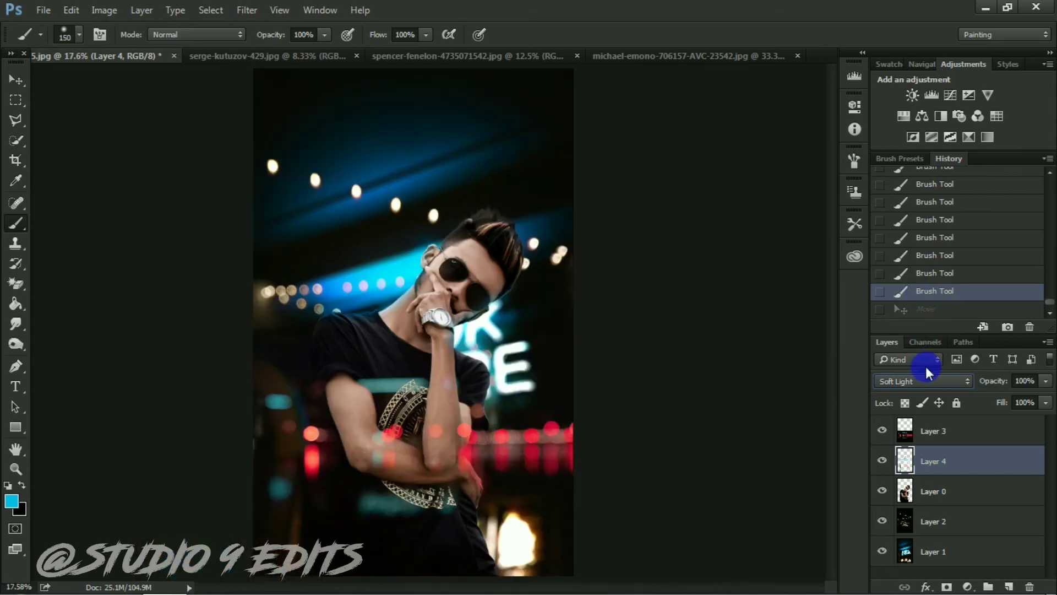
left_click(925, 380)
left_click(898, 238)
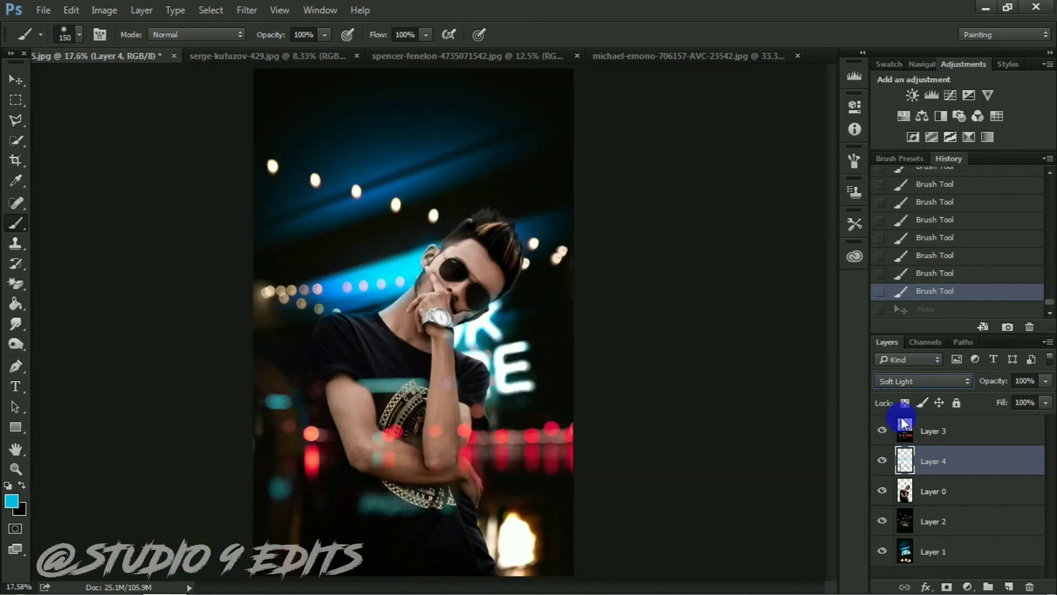
key("ctrl+minus")
Step: Stamp all visible layers into a merged Layer 4 with Ctrl+Alt+Shift+E and launch Camera Raw Filter
right_click(943, 457)
left_click(944, 484)
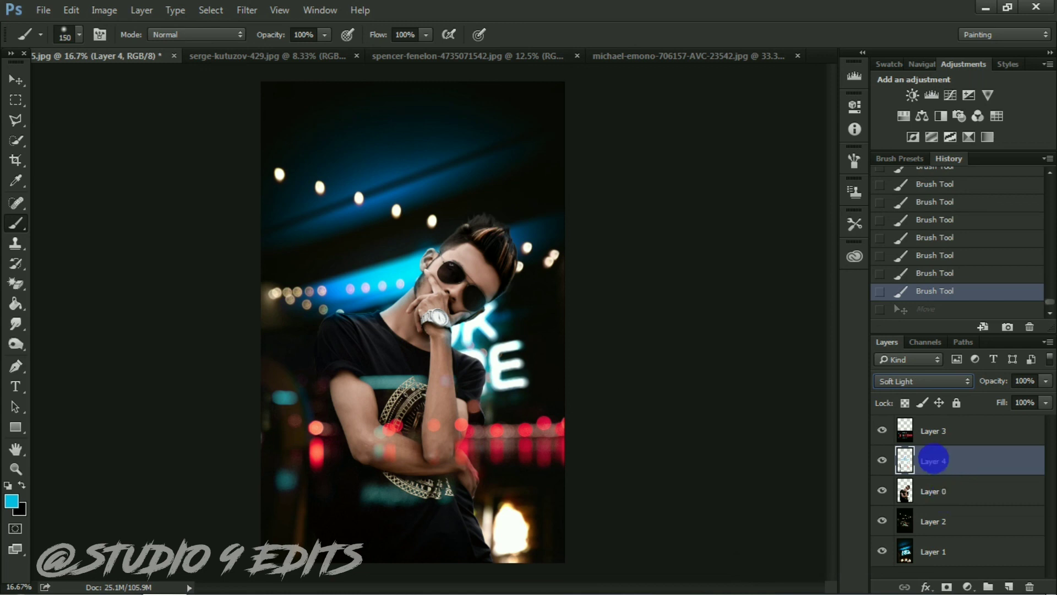
key("ctrl+alt+shift+e")
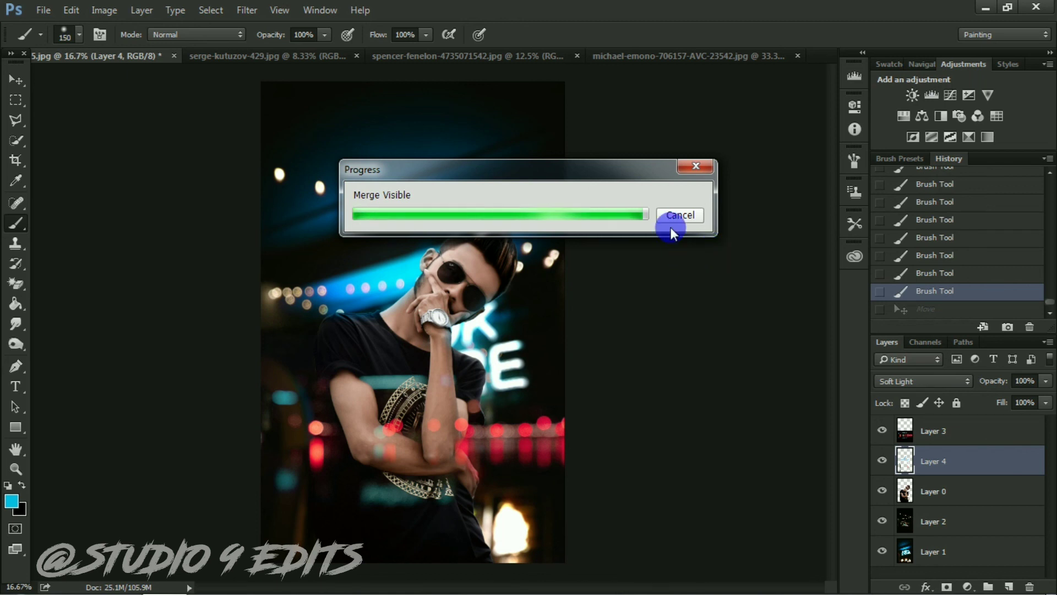
left_click(245, 11)
left_click(278, 99)
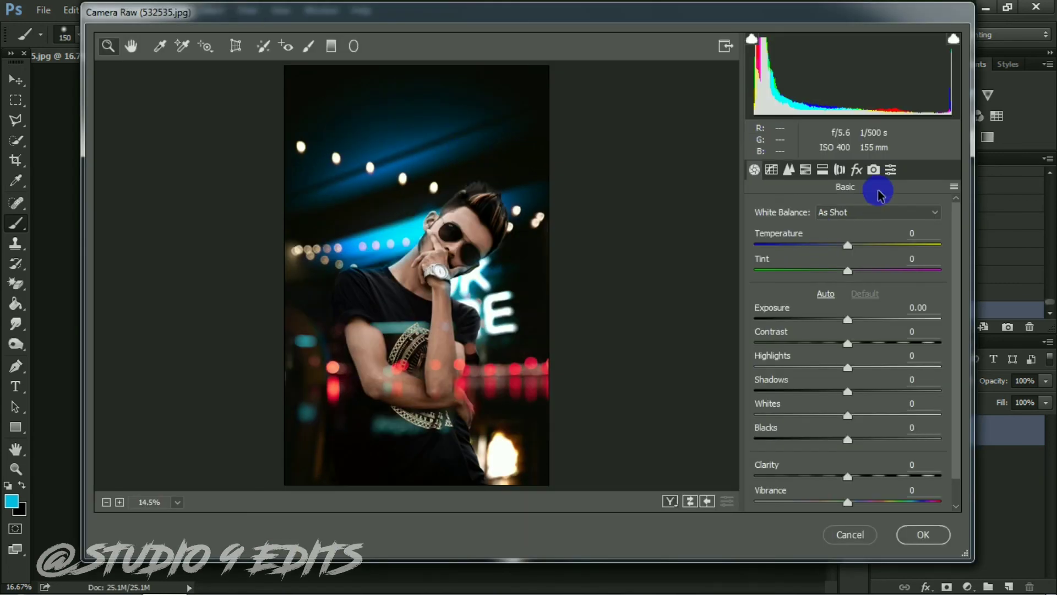
Step: Add a -37 Highlight Priority vignette and +18 Clarity in Camera Raw, then apply
left_click(856, 169)
left_click(811, 425)
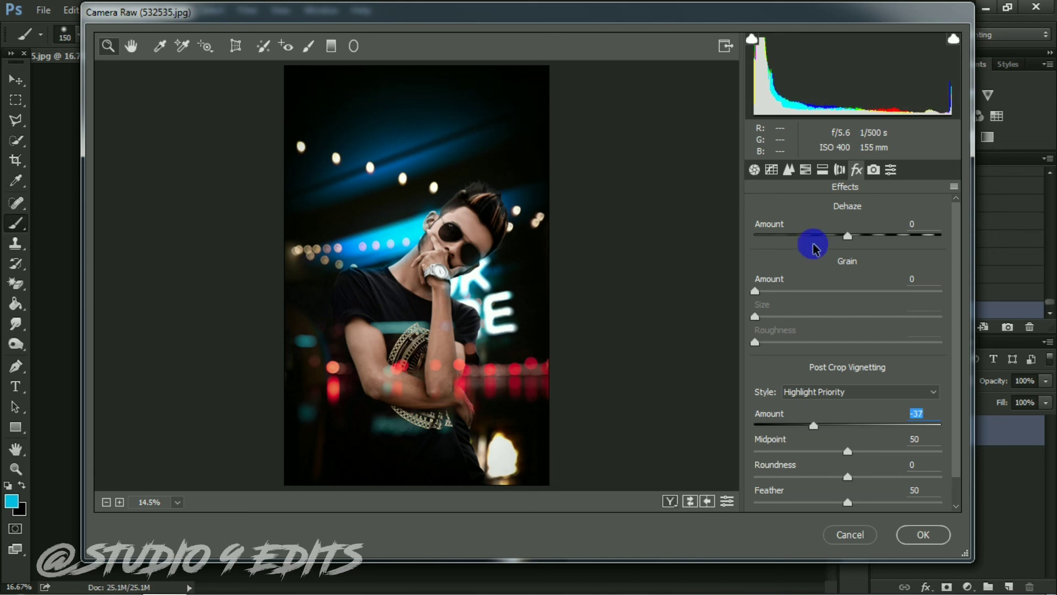
left_click(755, 171)
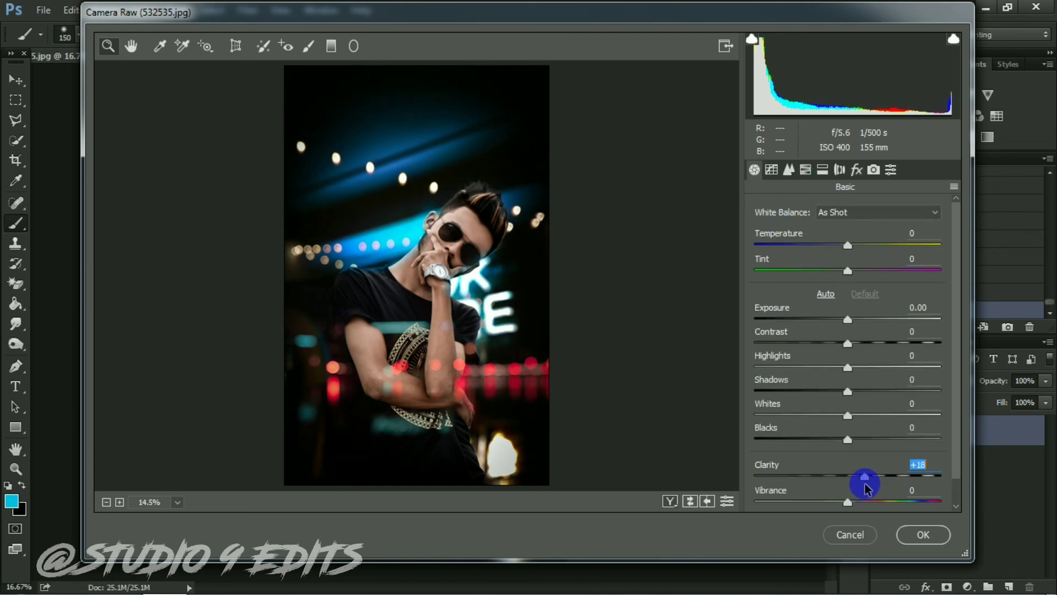
left_click(925, 534)
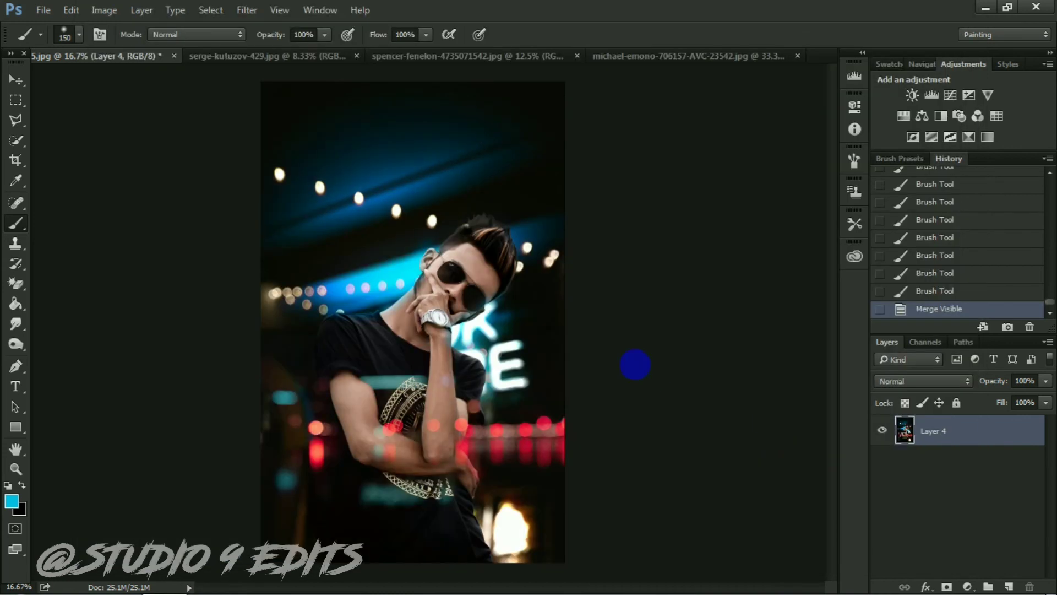